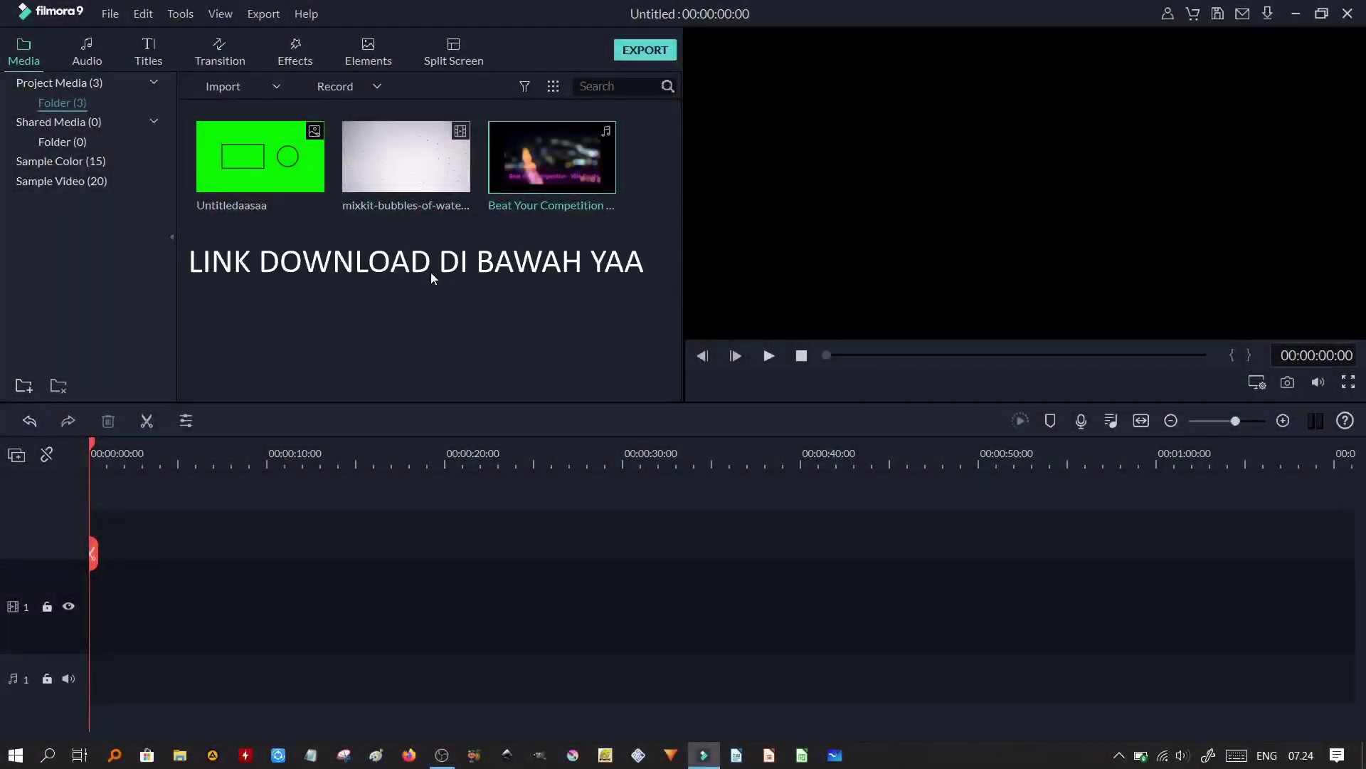
- Place the mixkit-bubbles-of-water video at the start of video track 1, keeping the project settings at 1920 x 1080 25fps
left_click(441, 208)
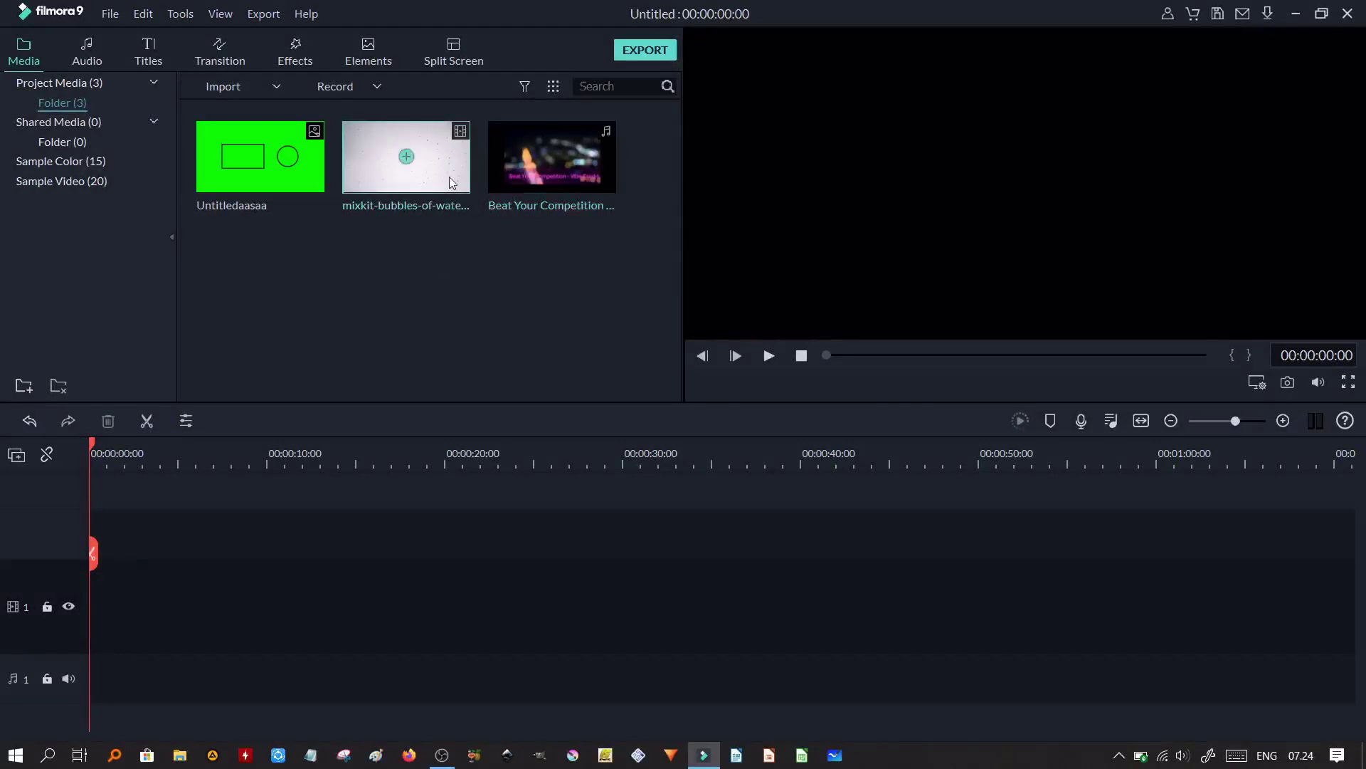
left_click_drag(427, 315, 96, 625)
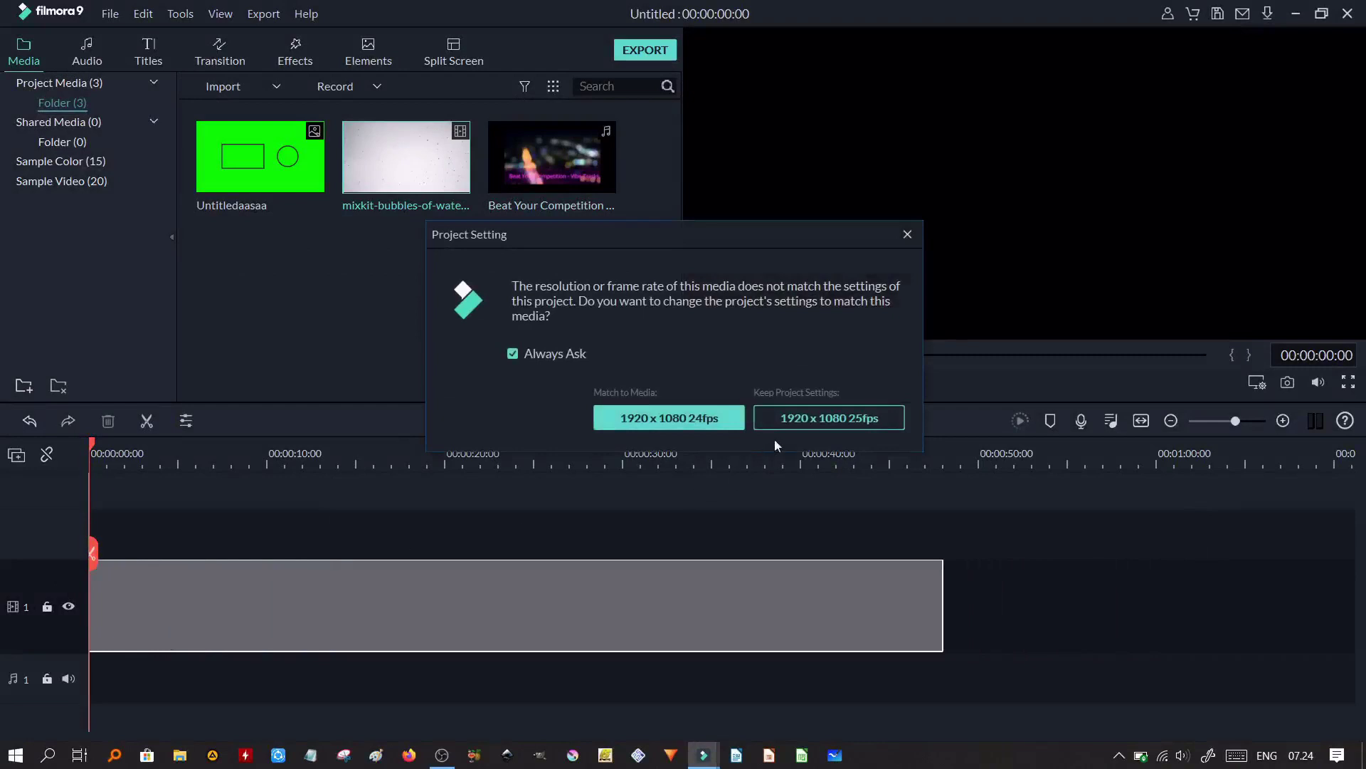
left_click(800, 420)
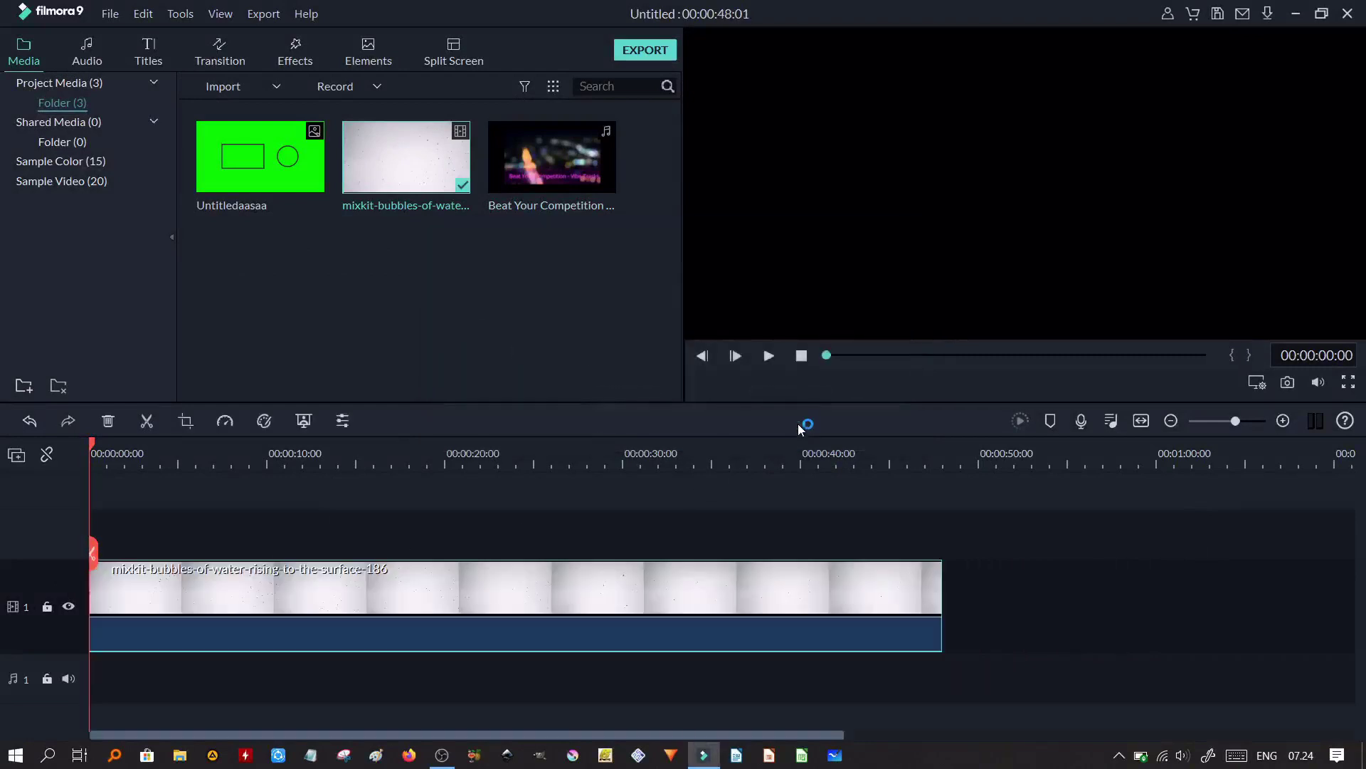
- Set the track height to Normal and place the green Untitledaasaa image at the start of the track above the bubbles video
right_click(68, 589)
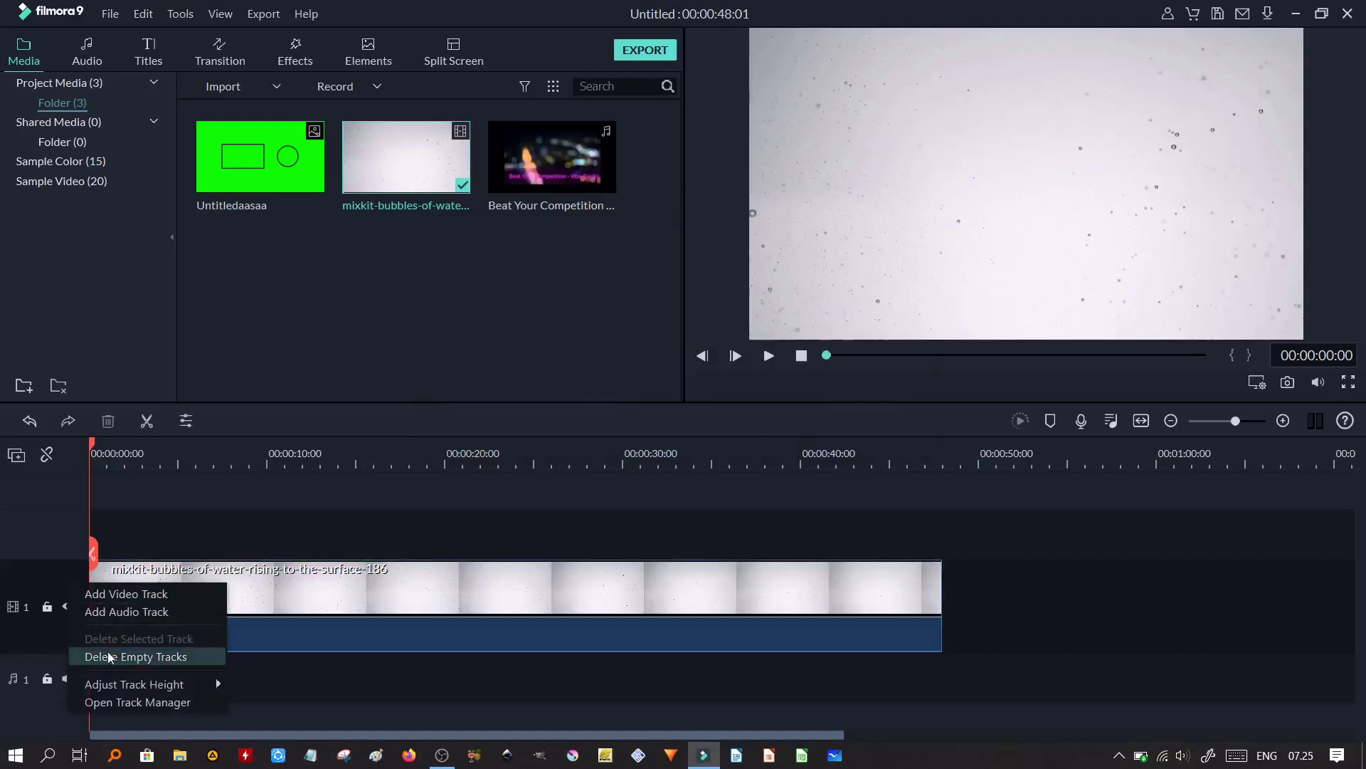
mouse_move(111, 685)
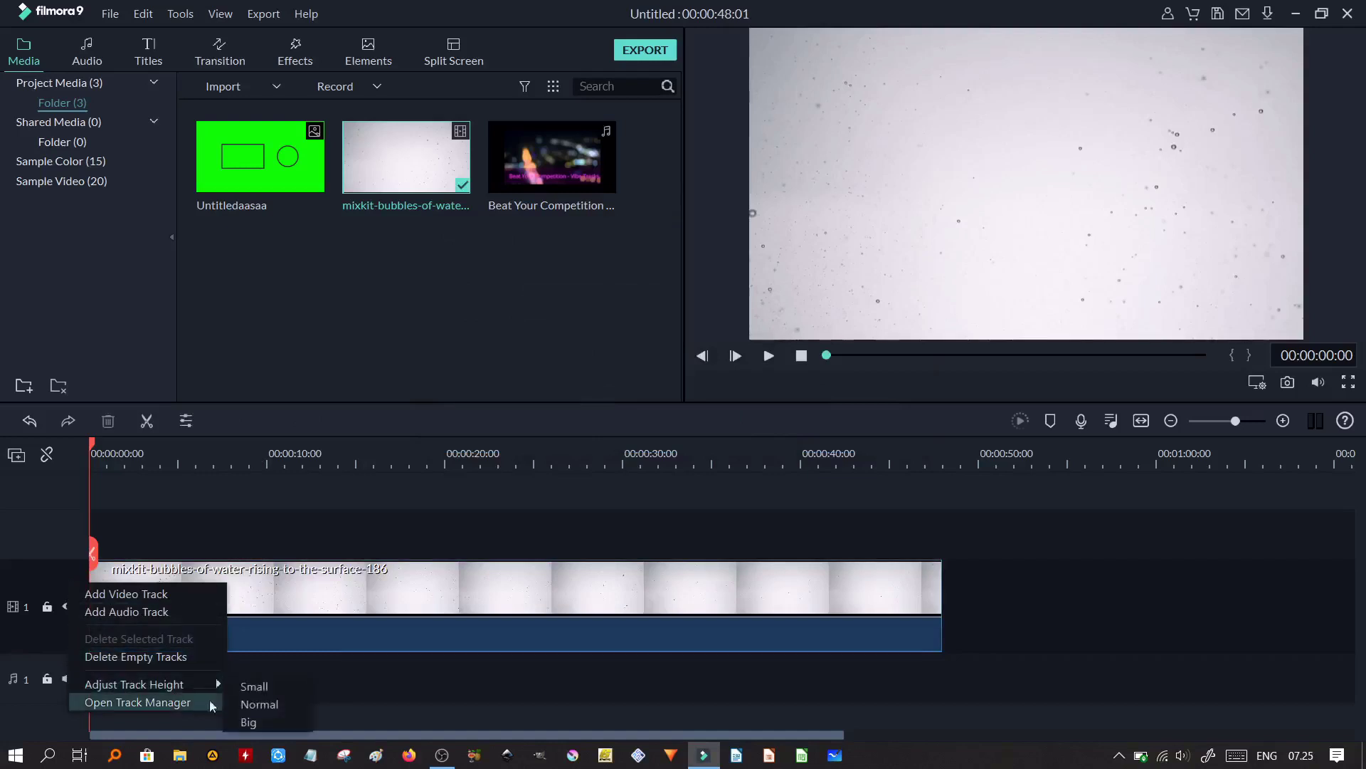
left_click(251, 704)
mouse_move(306, 164)
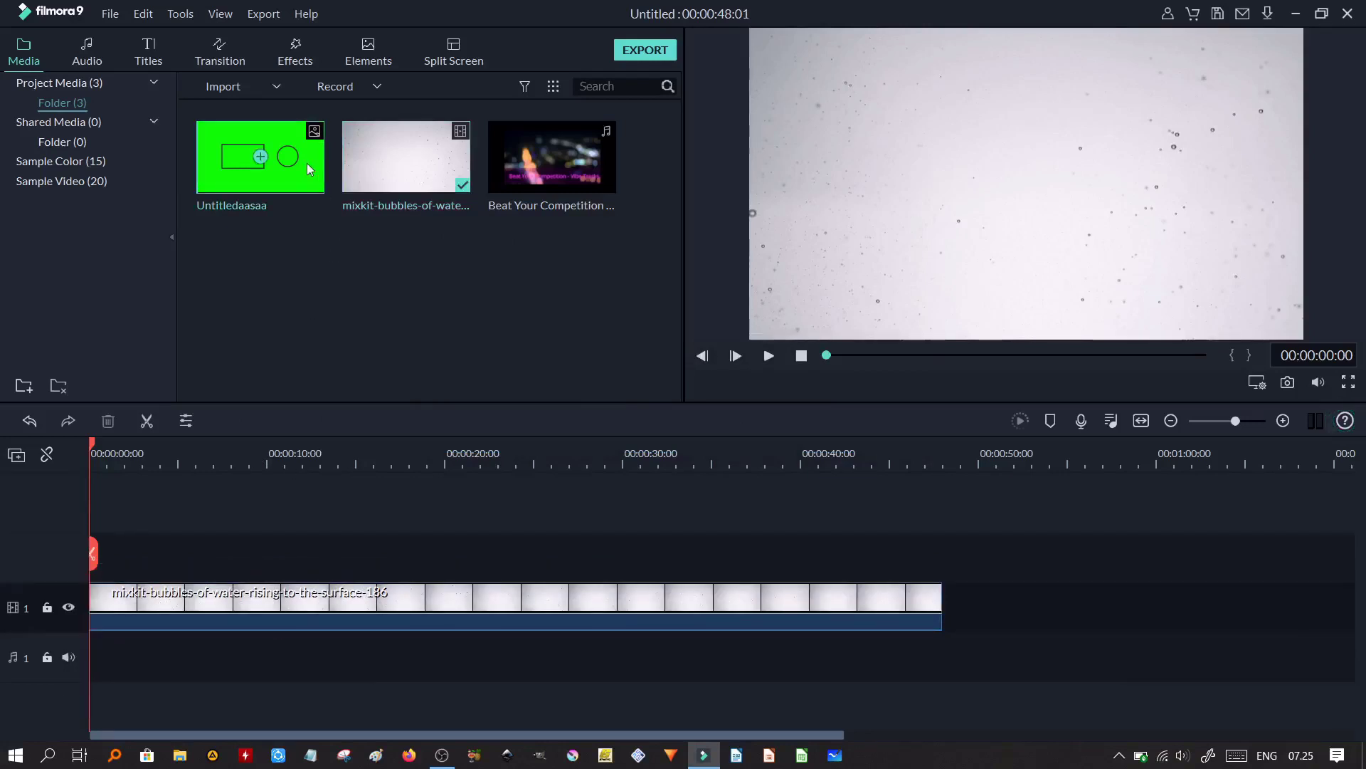
left_click_drag(306, 164, 93, 575)
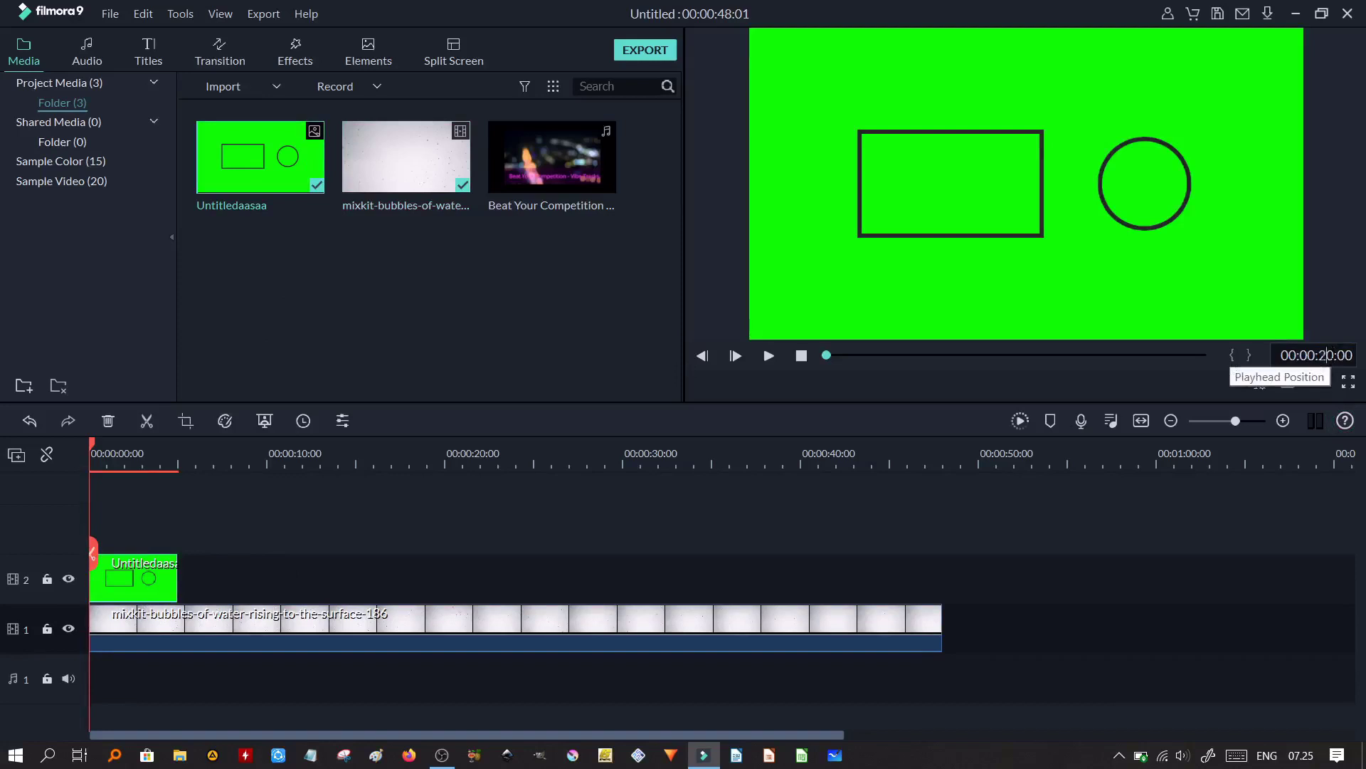
- Split the bubbles video at 00:00:20:00 and delete the part after the cut
key("Return")
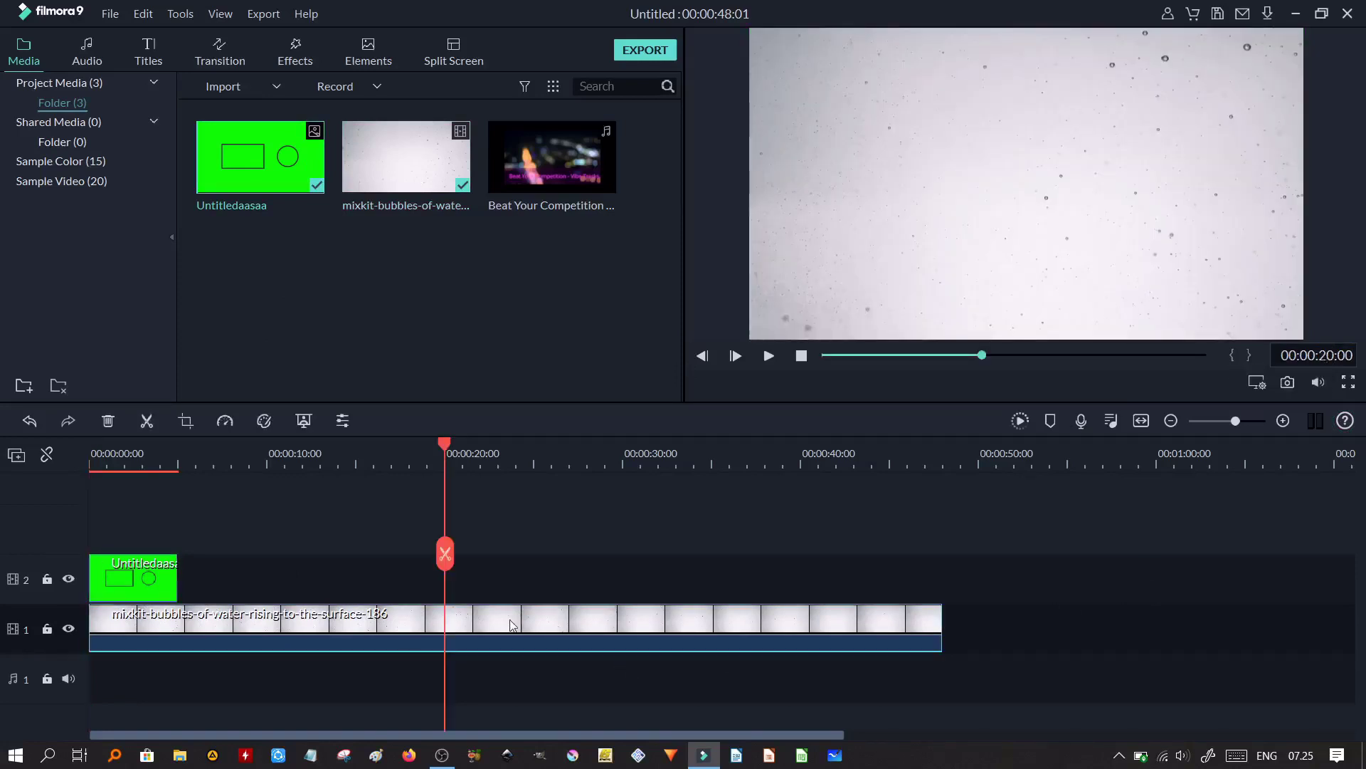
left_click(444, 553)
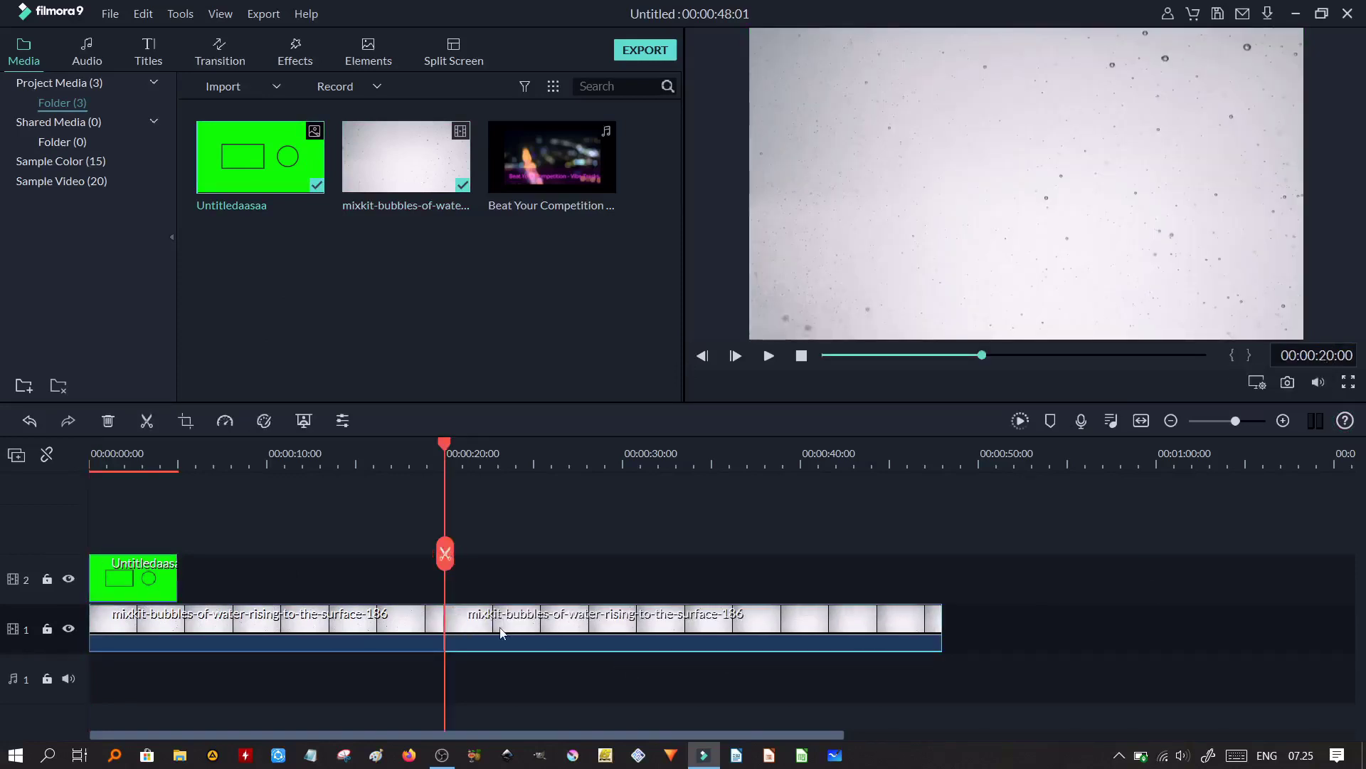
key("Delete")
- Extend the green Untitledaasaa image clip so it ends at 00:00:20:00 together with the bubbles video
left_click(153, 576)
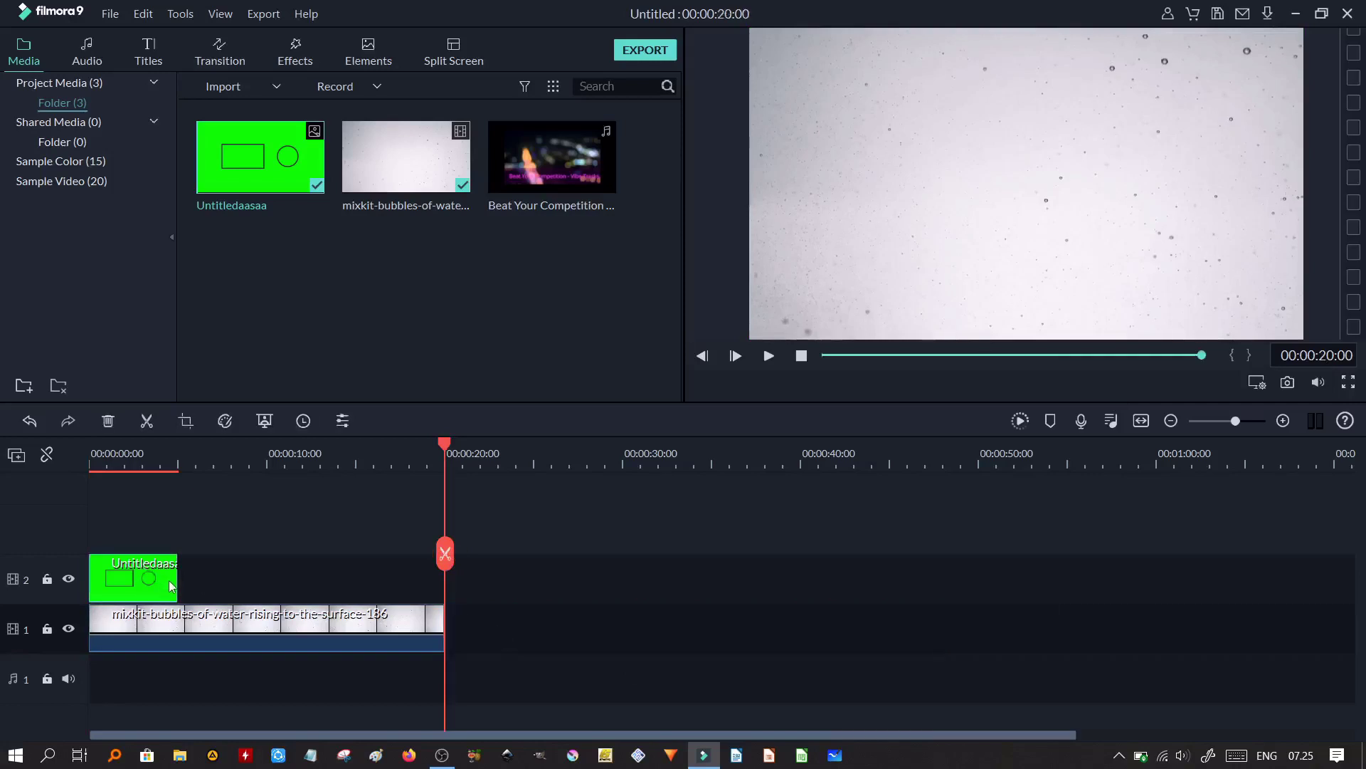
left_click_drag(176, 578, 452, 605)
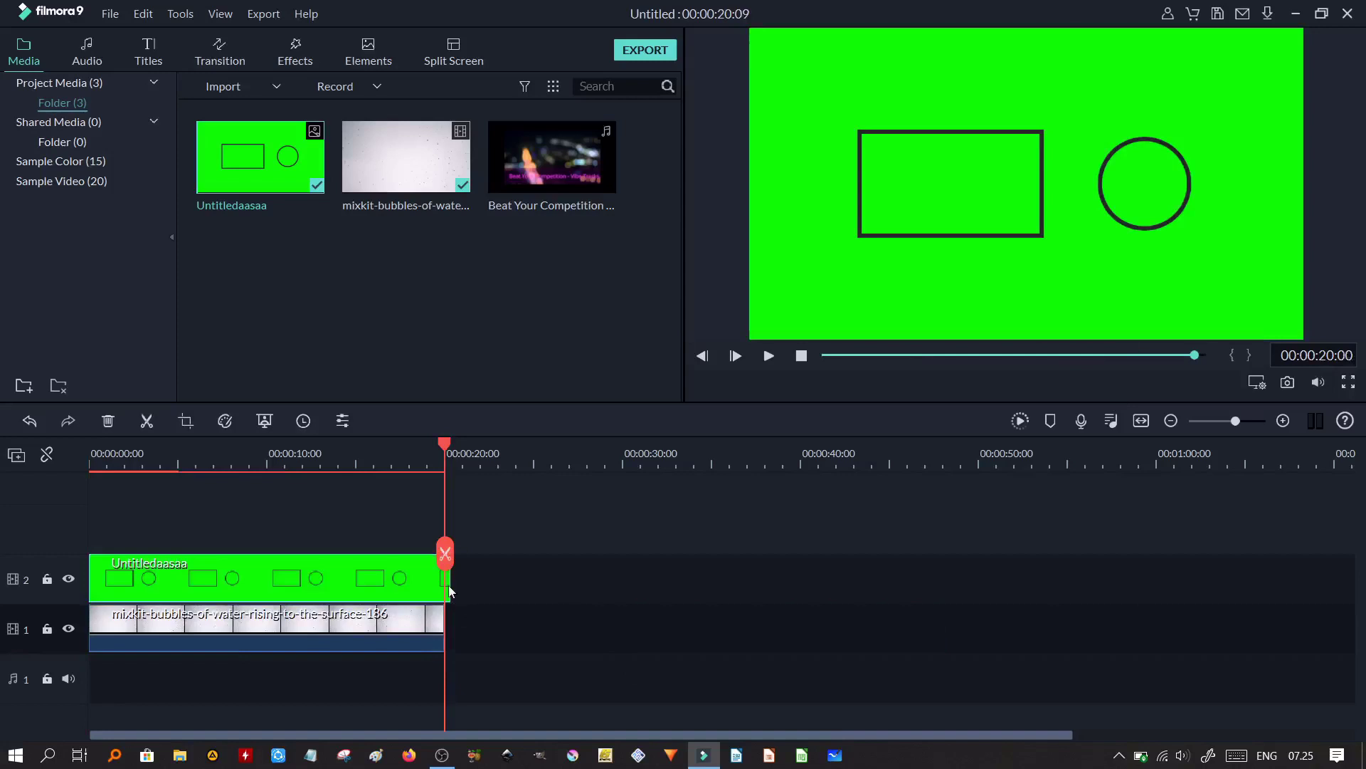
key("ctrl+z")
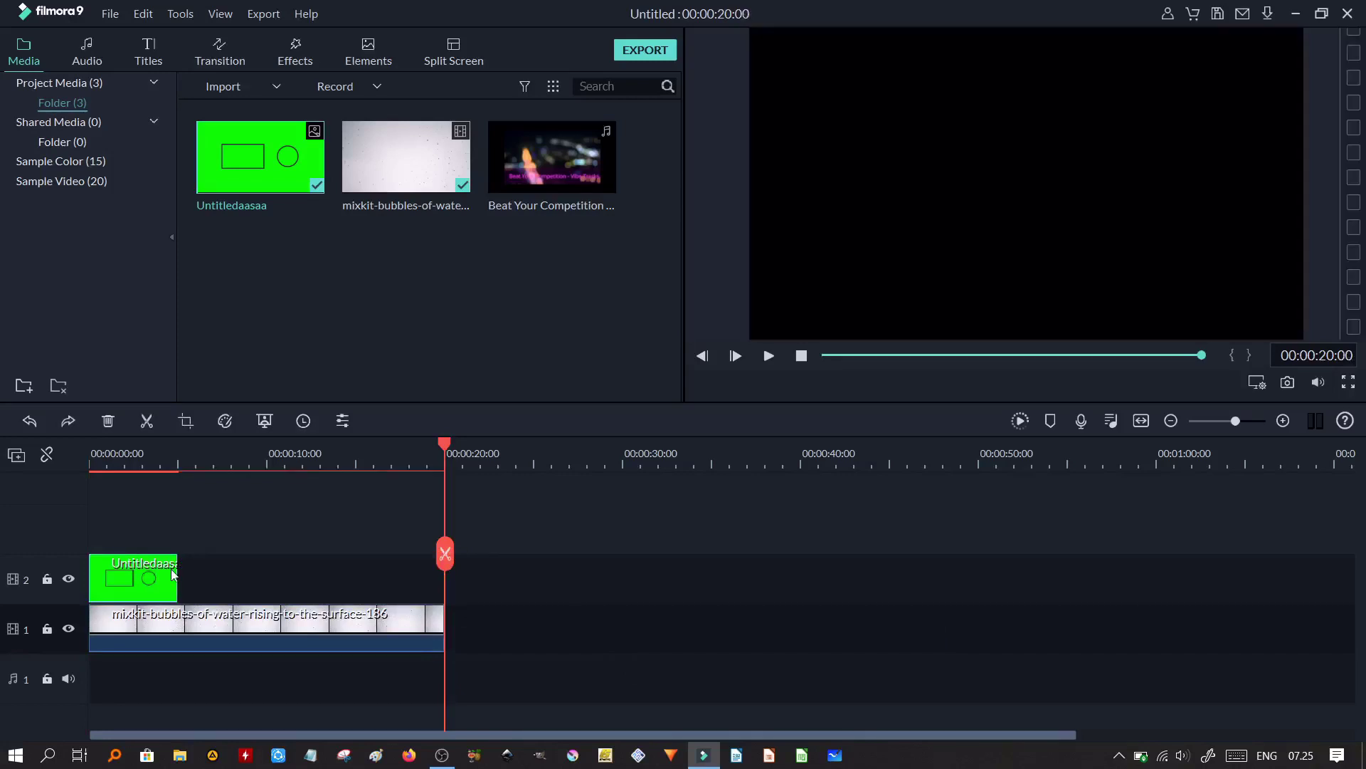
left_click_drag(173, 575, 443, 608)
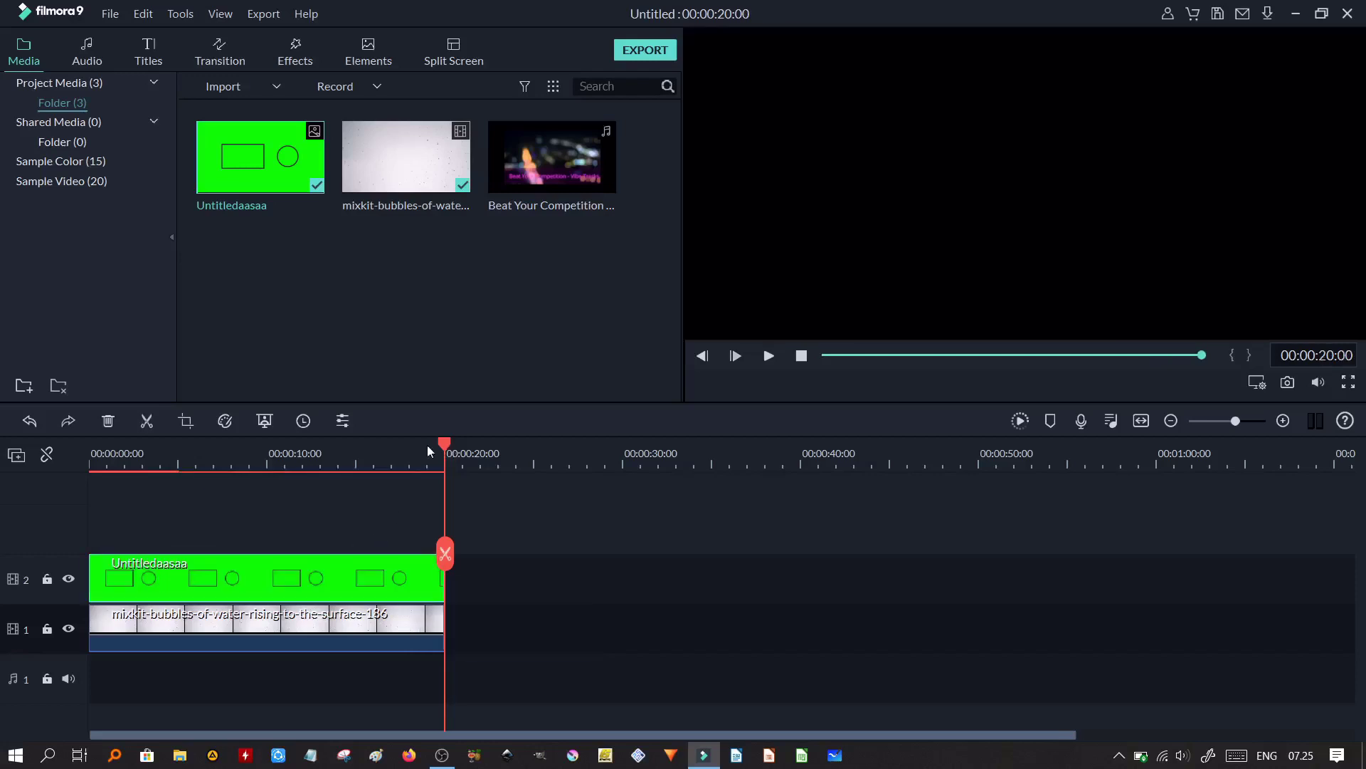
- Apply Chroma Key to the green image clip to remove its green background, with Edge Thickness set to -1.33
left_click(313, 455)
left_click(265, 420)
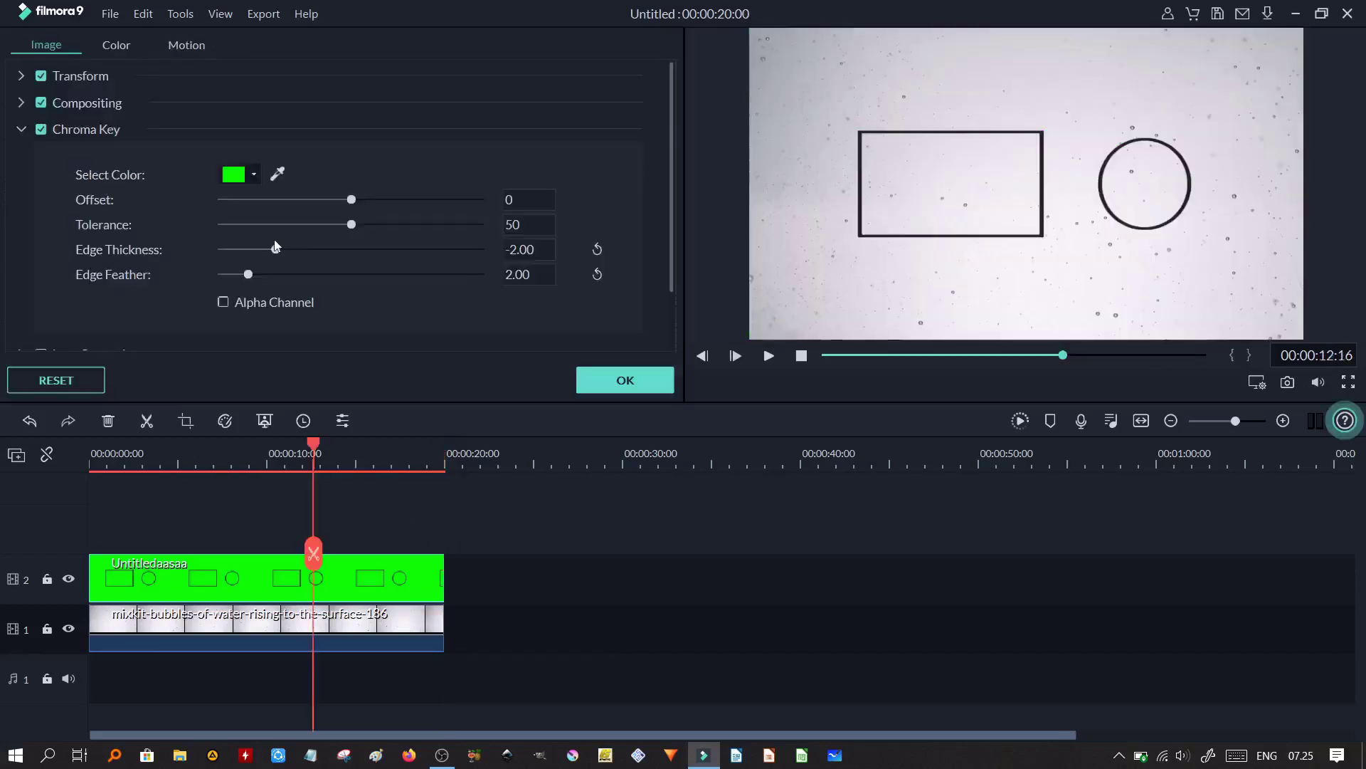
left_click(279, 249)
left_click_drag(281, 250, 289, 250)
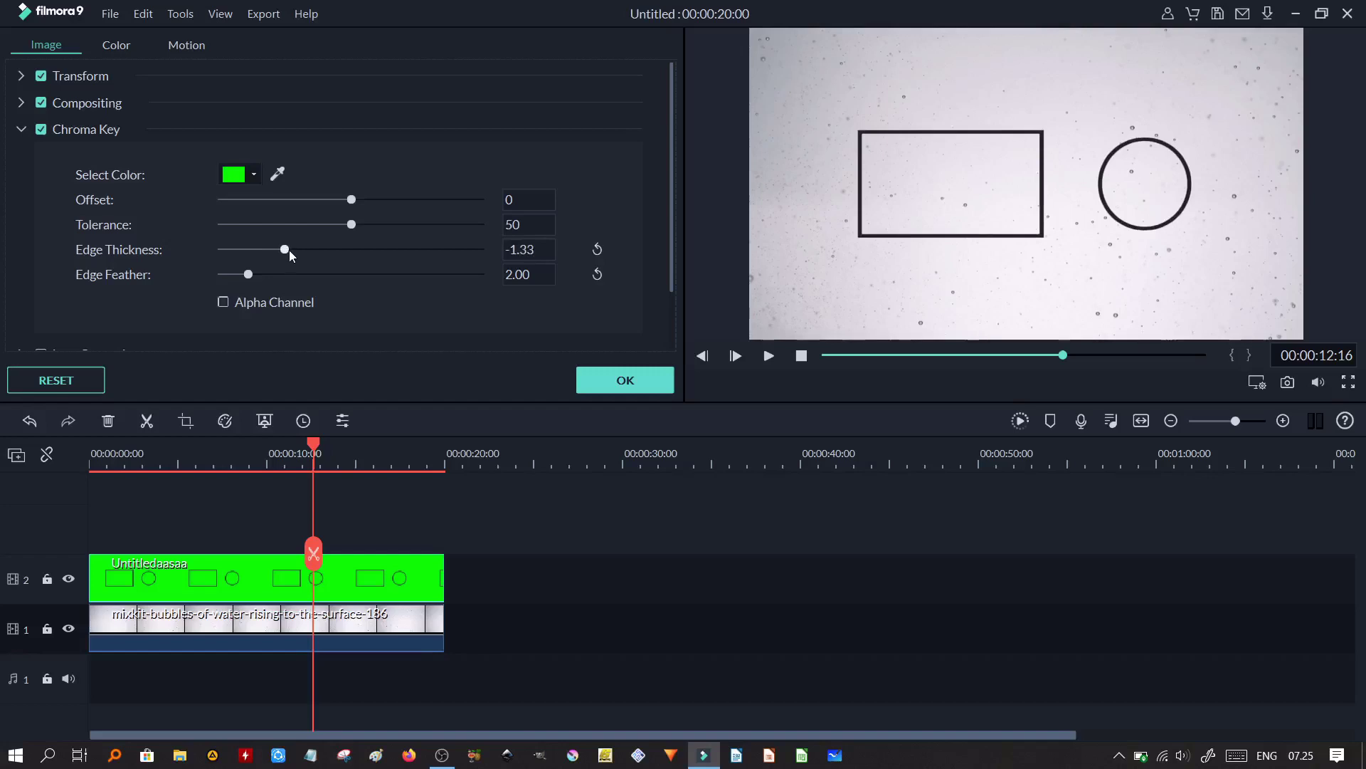
left_click(623, 377)
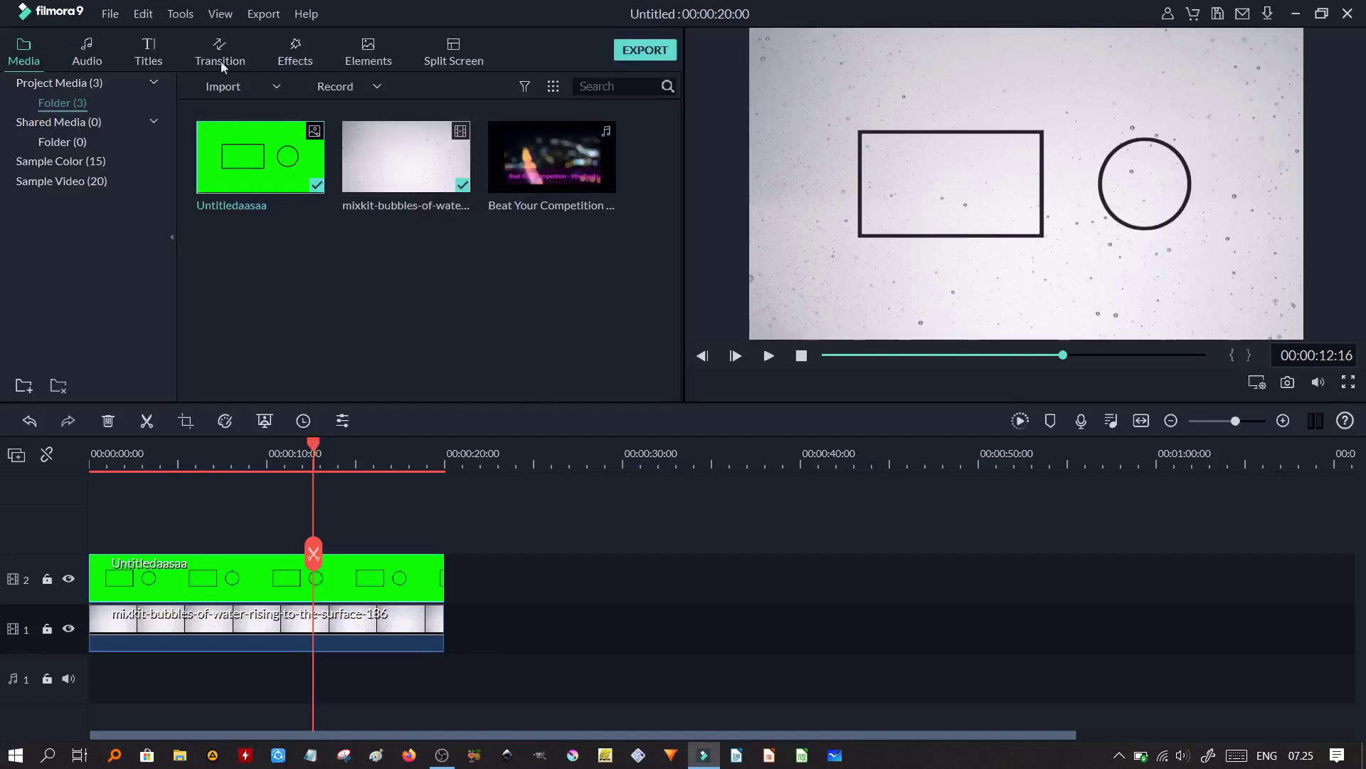
- Add the Default Title on a third video track spanning the full 20 seconds and open its advanced text editor
left_click(141, 60)
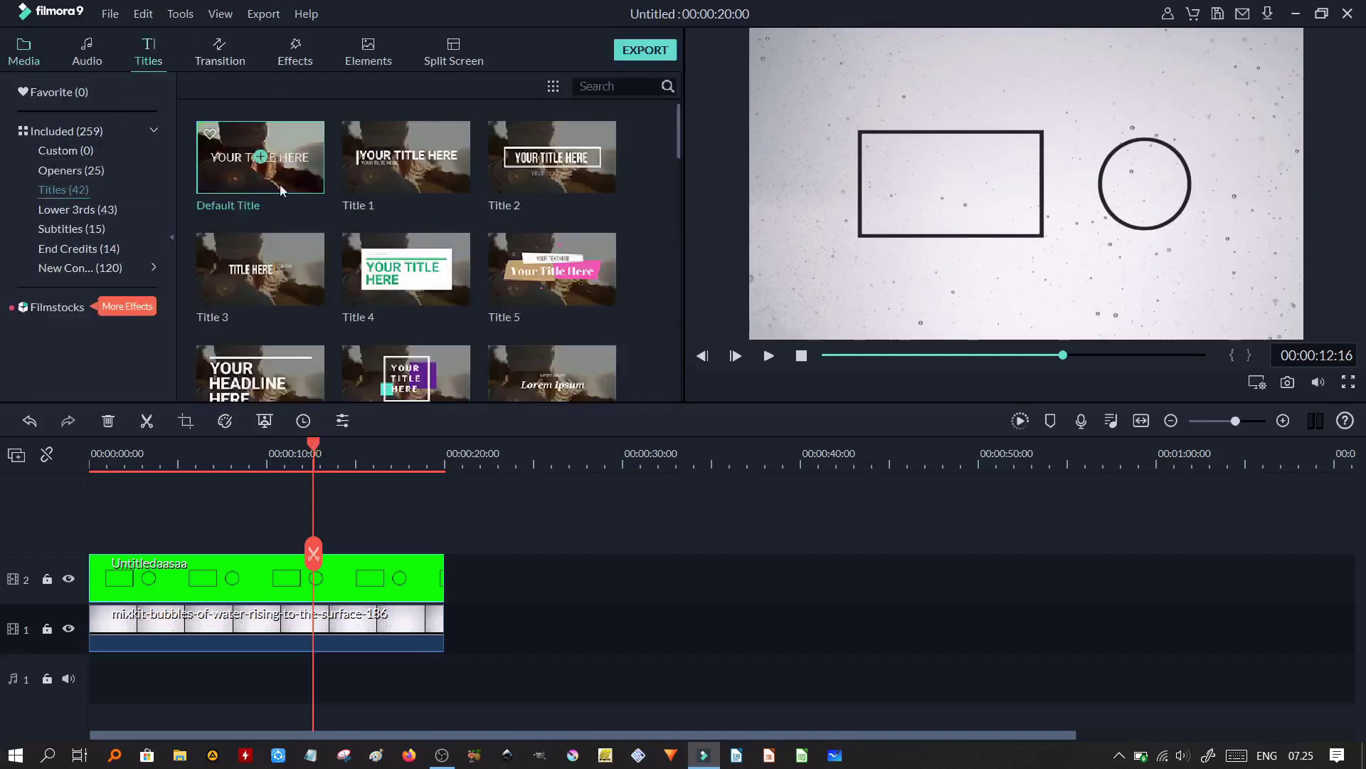
left_click_drag(281, 190, 442, 555)
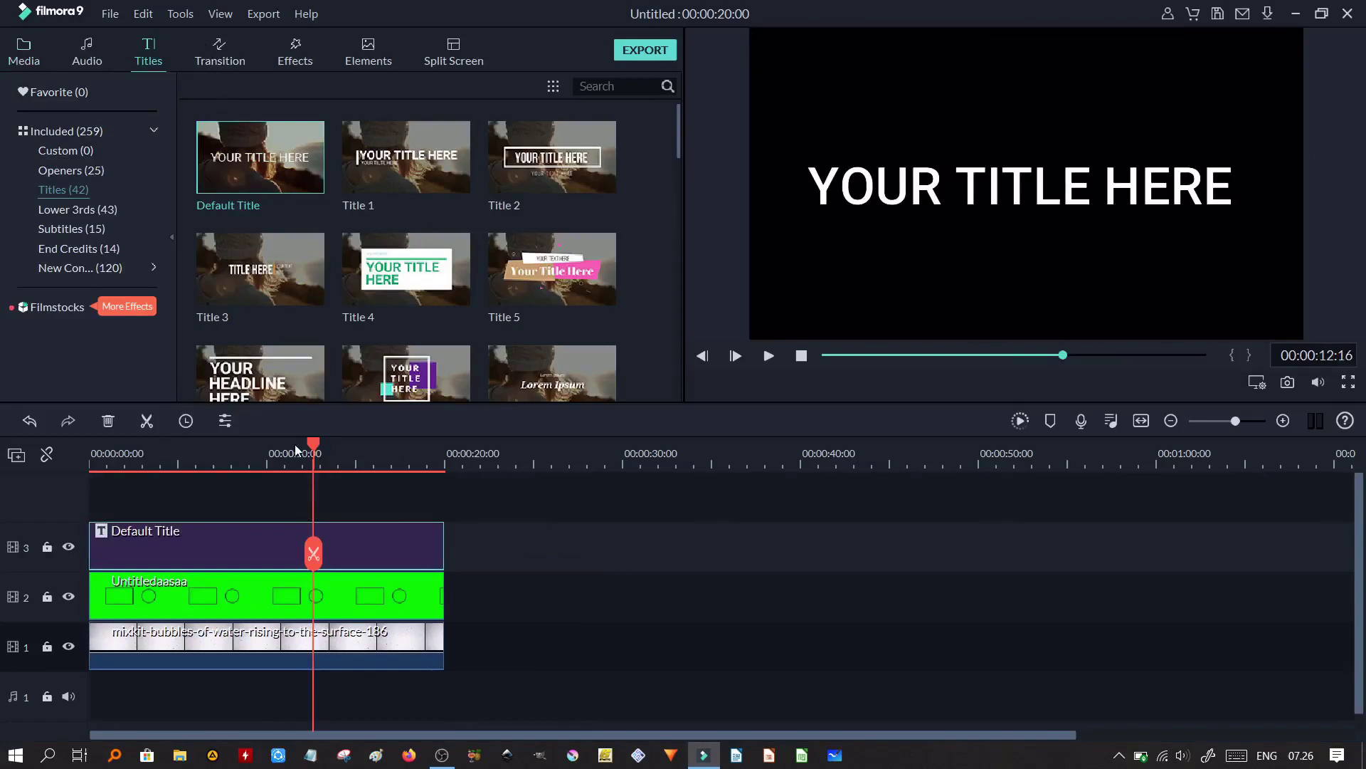
double_click(297, 552)
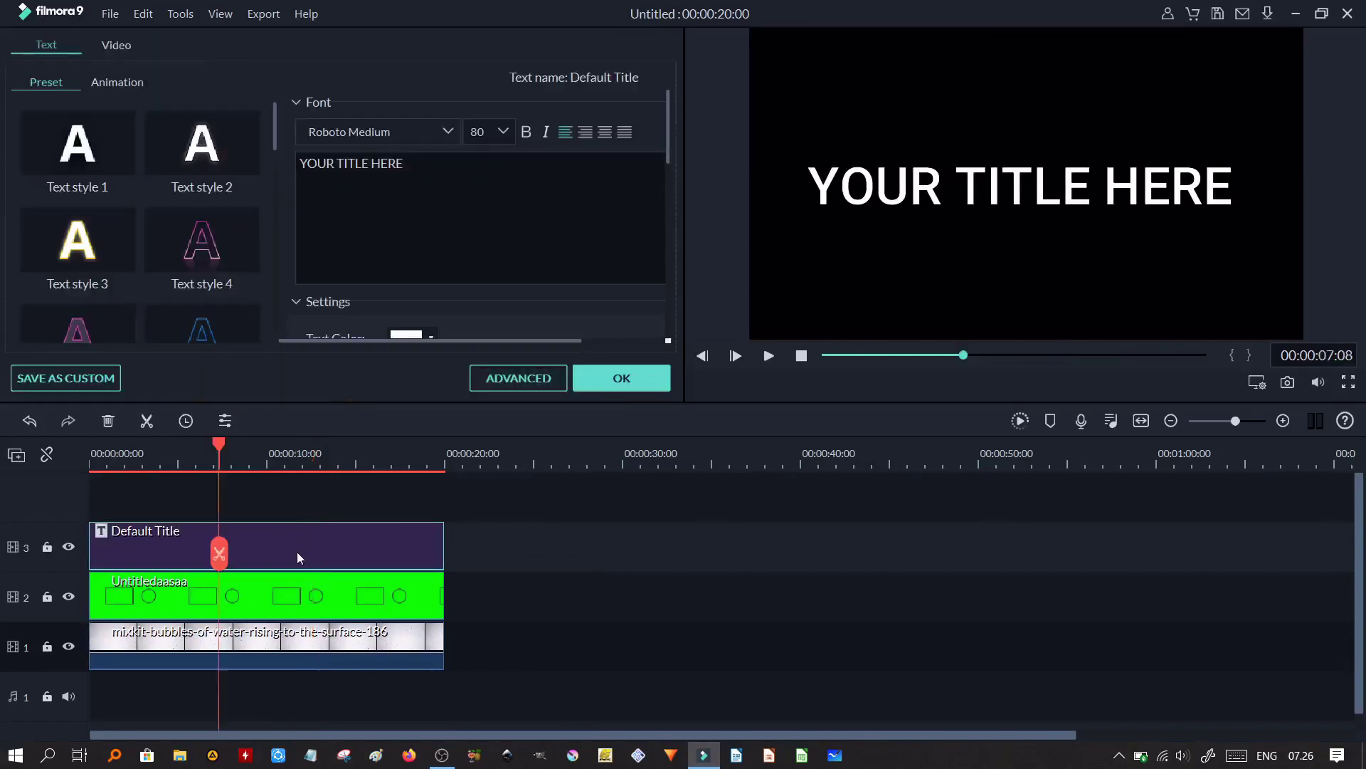
left_click(475, 385)
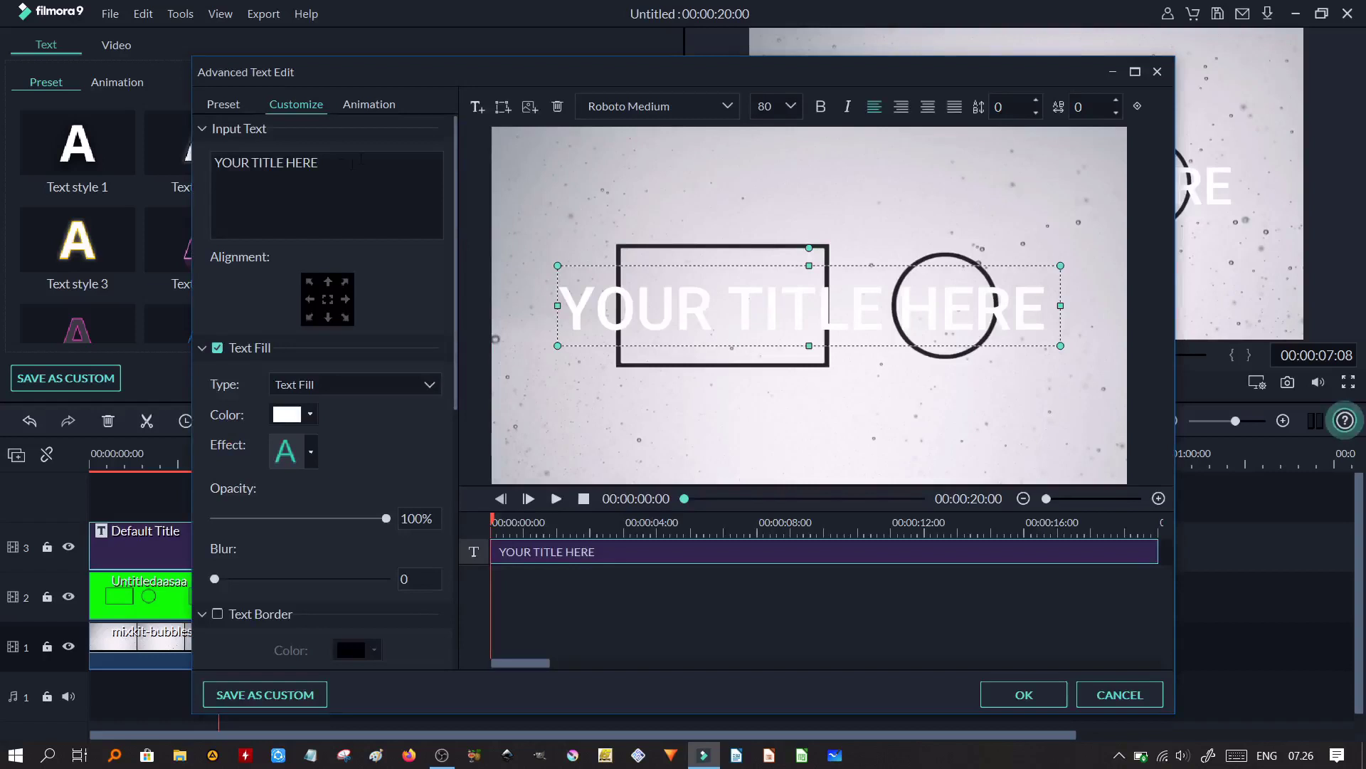
- Set the font size of the whole title text to 22
double_click(698, 306)
left_click_drag(249, 163, 215, 162)
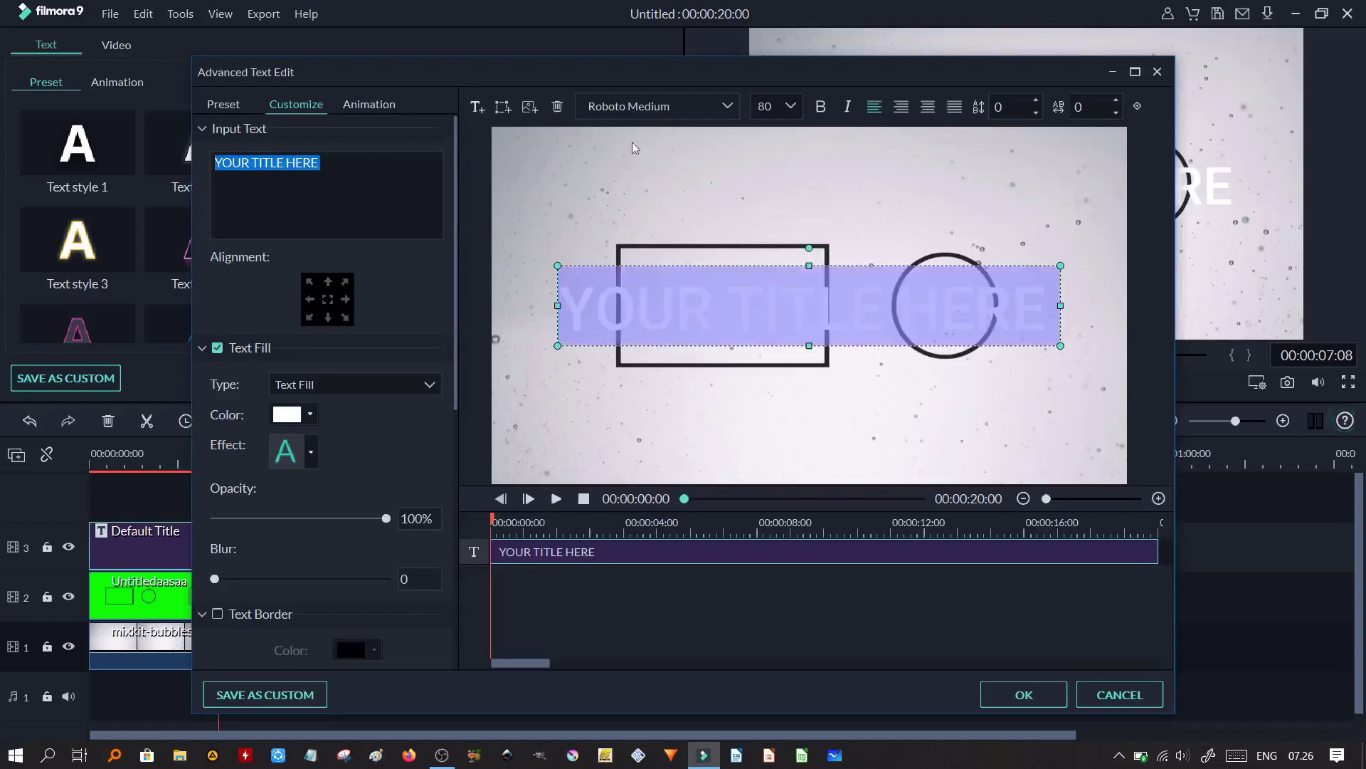
left_click(790, 108)
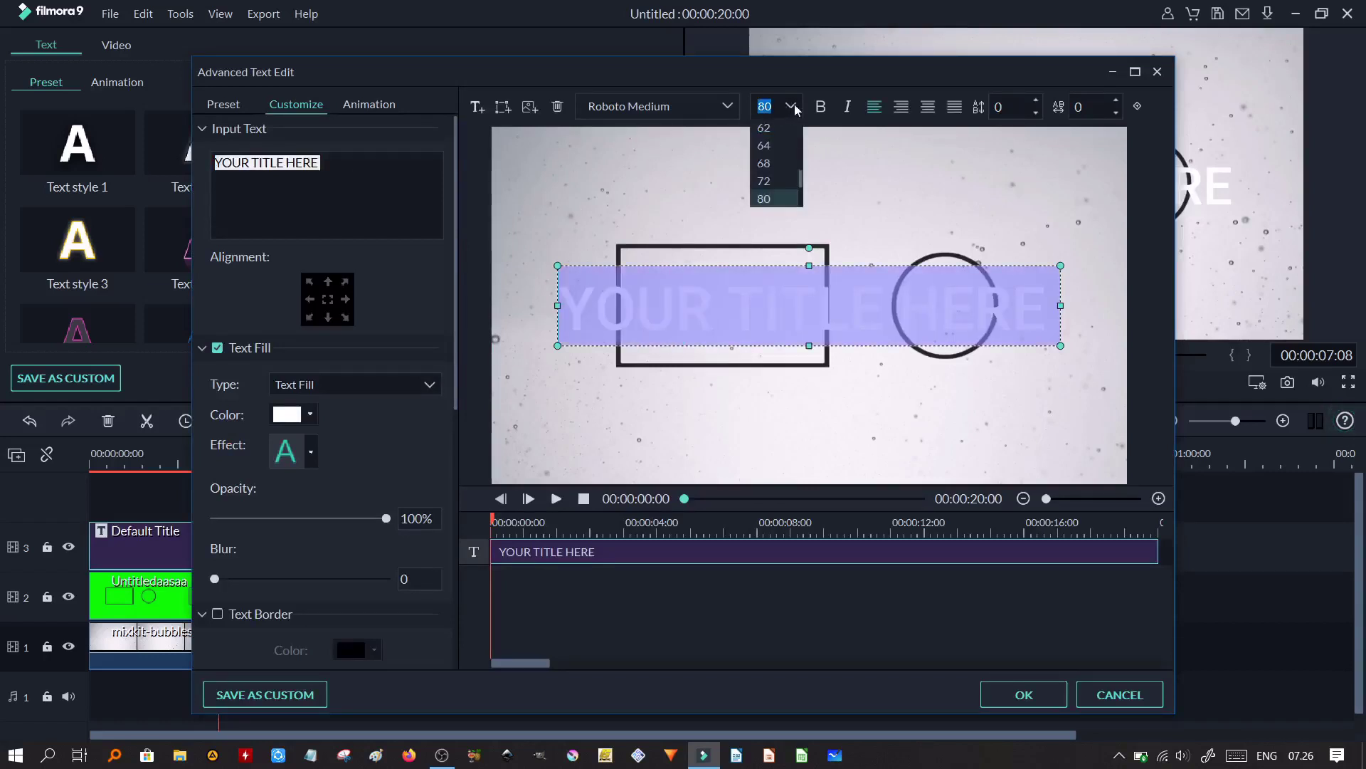
scroll(779, 145, "up", 1)
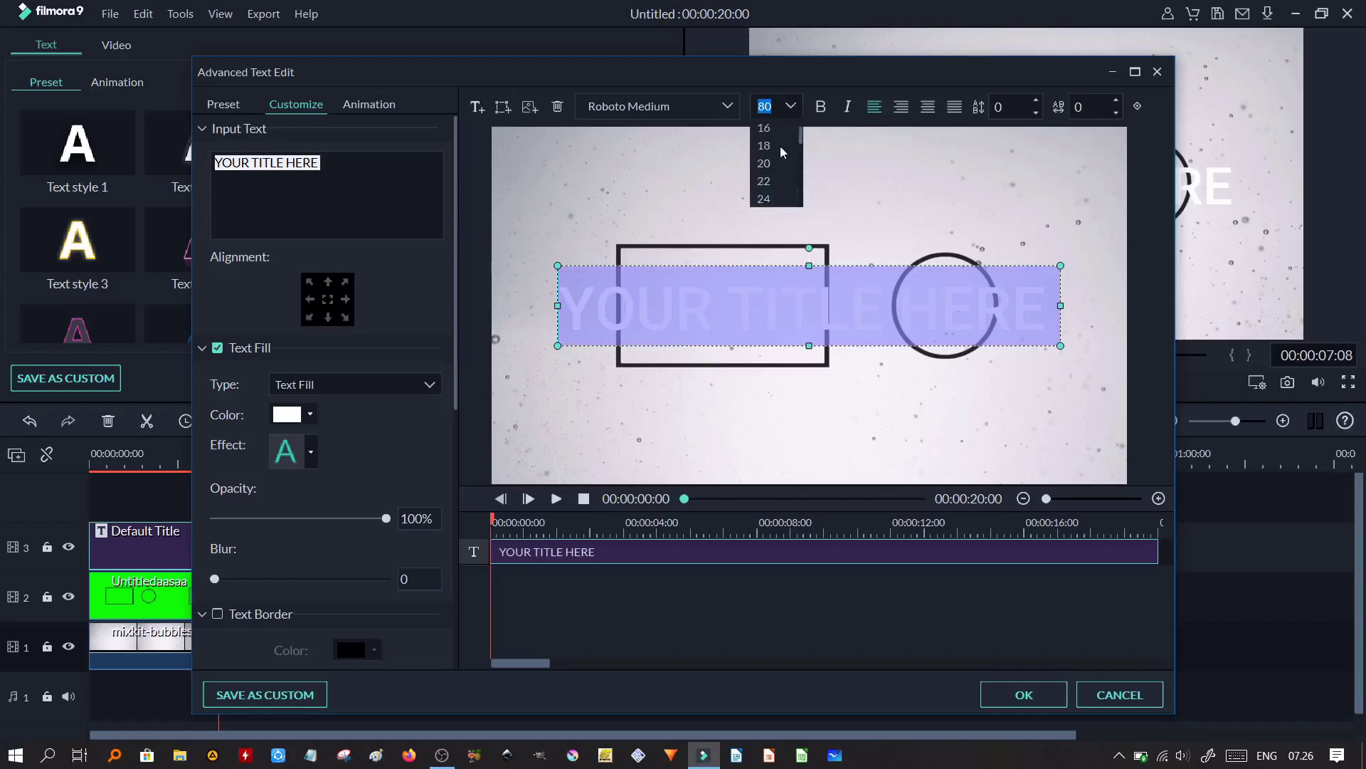
left_click(762, 175)
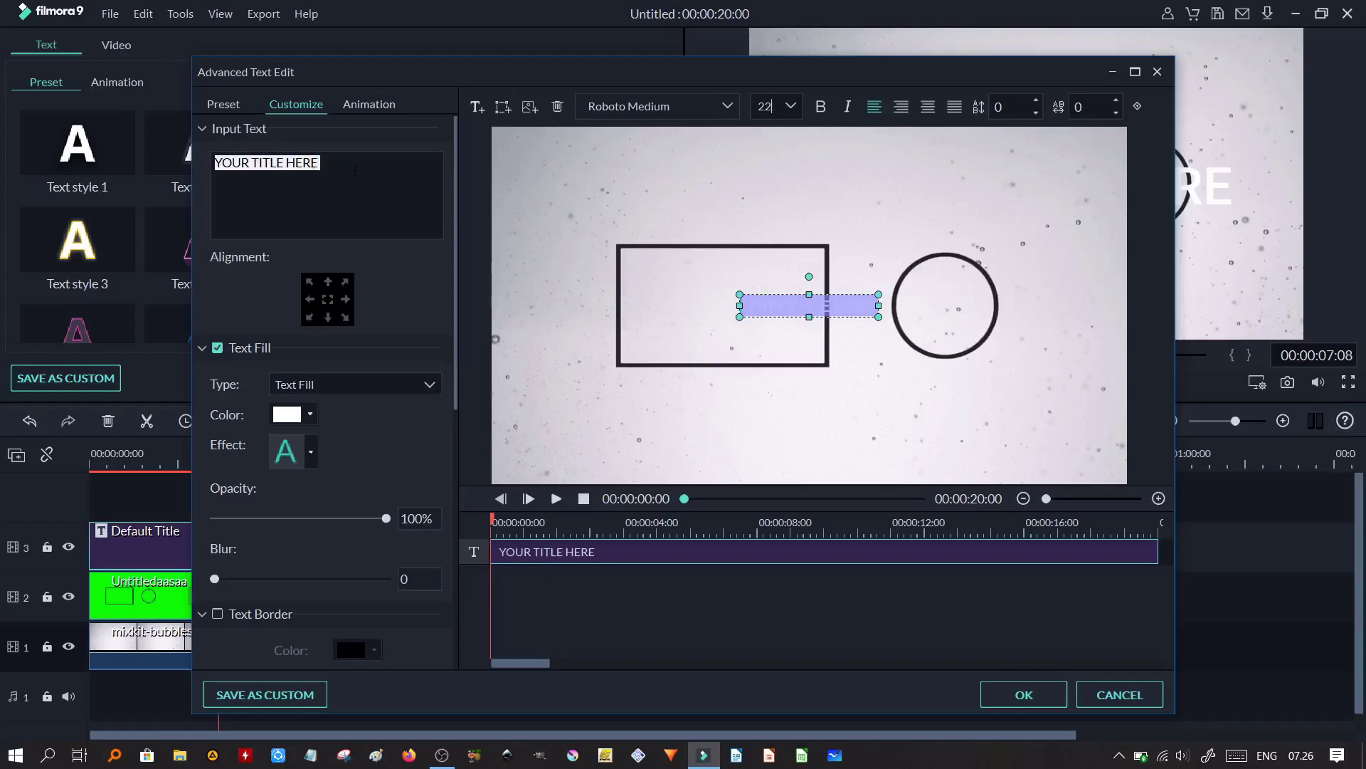
- Replace the placeholder title text with "THANKS FOR WATCHING"
left_click(394, 158)
key("BackSpace")
key("BackSpace")
key("BackSpace")
key("BackSpace")
key("BackSpace")
key("BackSpace")
key("BackSpace")
key("BackSpace")
key("BackSpace")
key("BackSpace")
key("BackSpace")
key("BackSpace")
key("BackSpace")
key("BackSpace")
key("BackSpace")
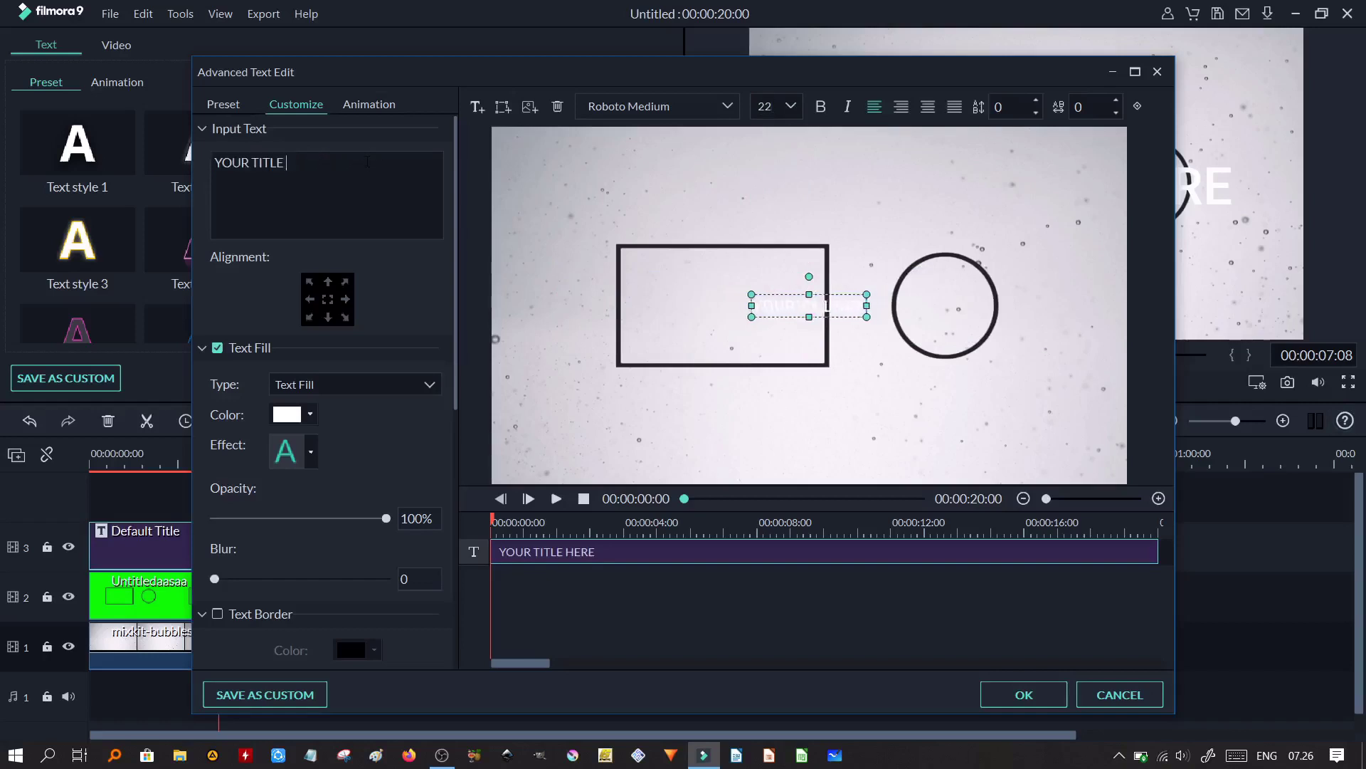
type("THA")
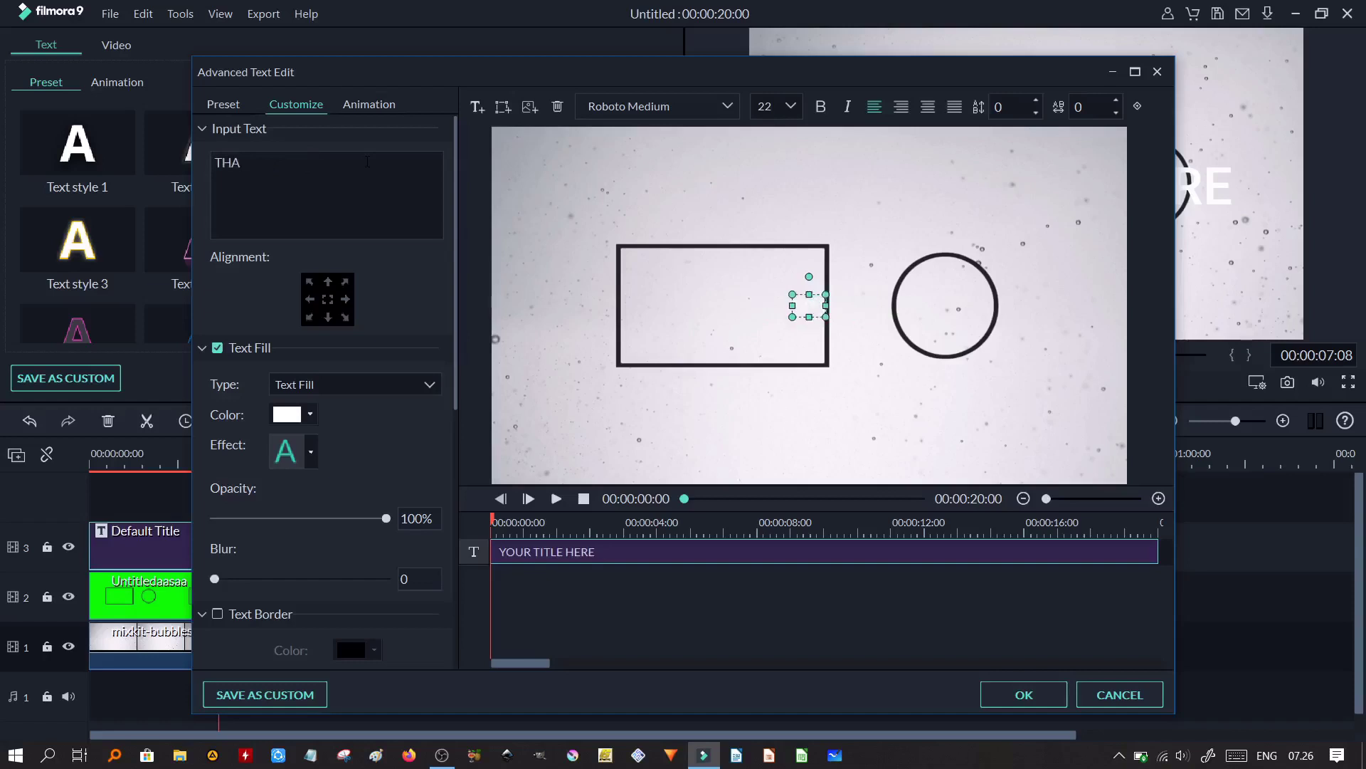
type("NKS FOR")
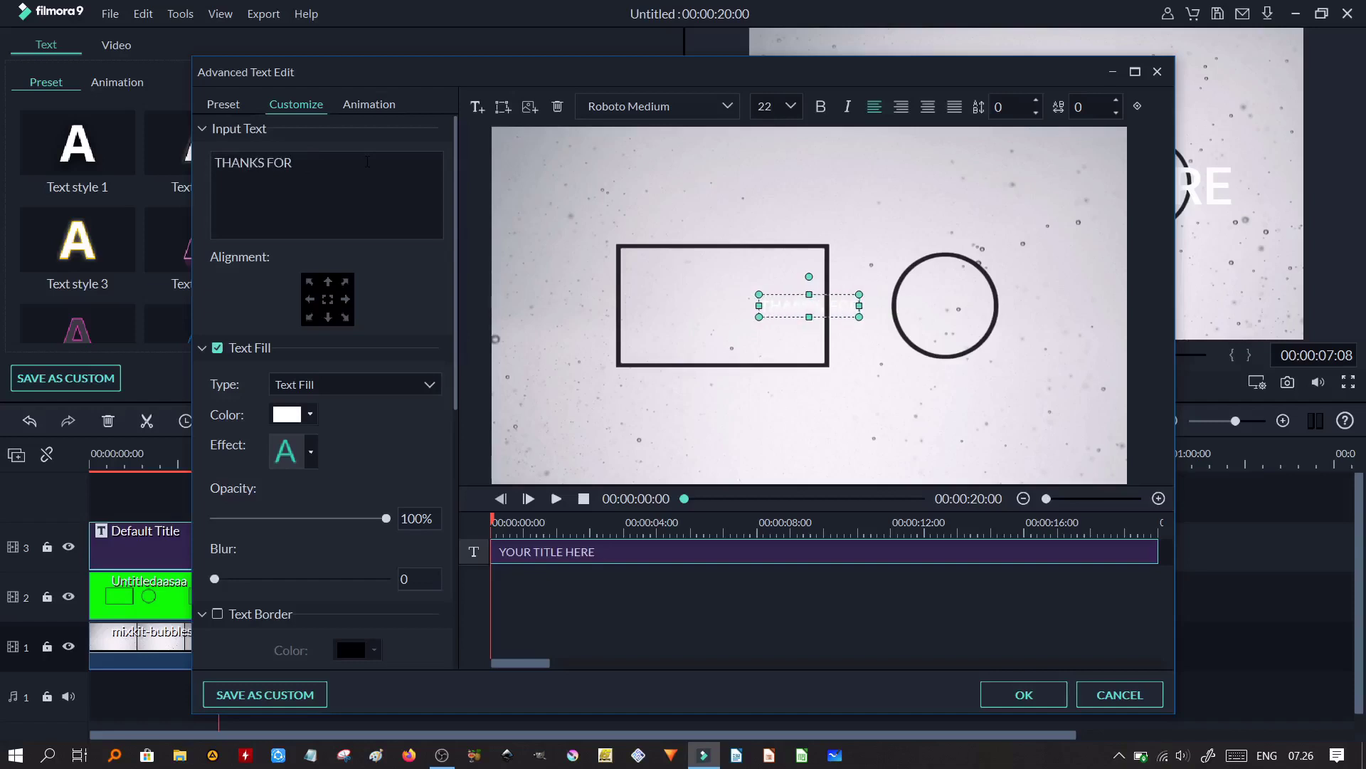
type(" WATCHING")
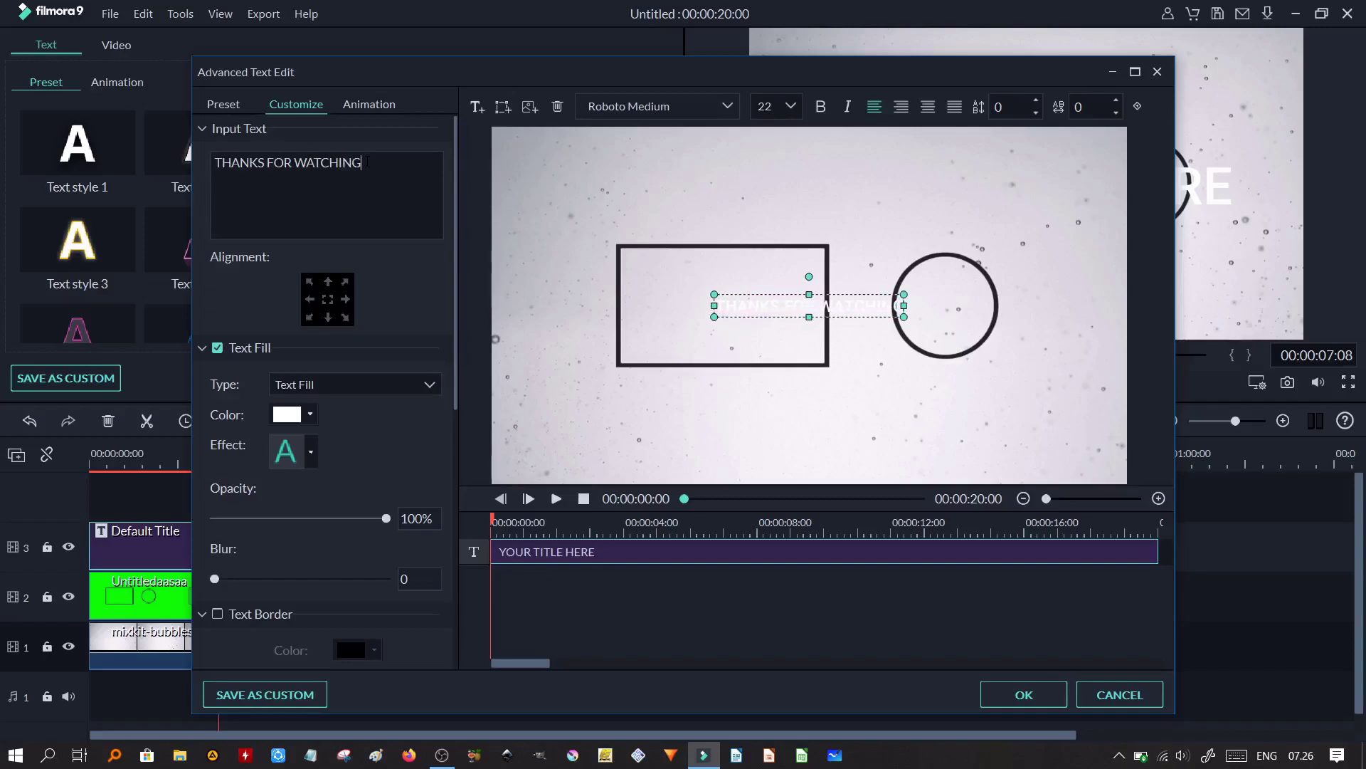
- Color the whole "THANKS FOR WATCHING" text black and change its font to Barlow Black
key("ctrl+a")
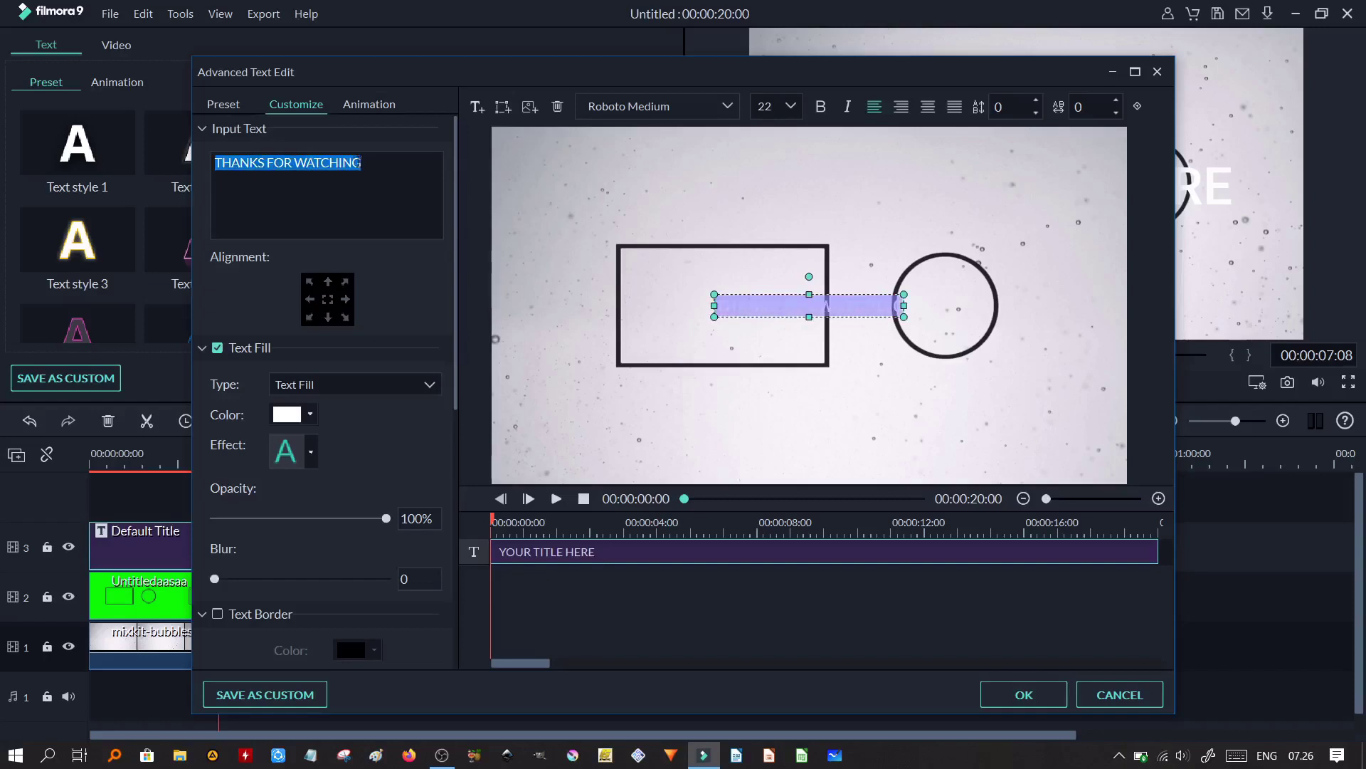
left_click(279, 416)
left_click(279, 501)
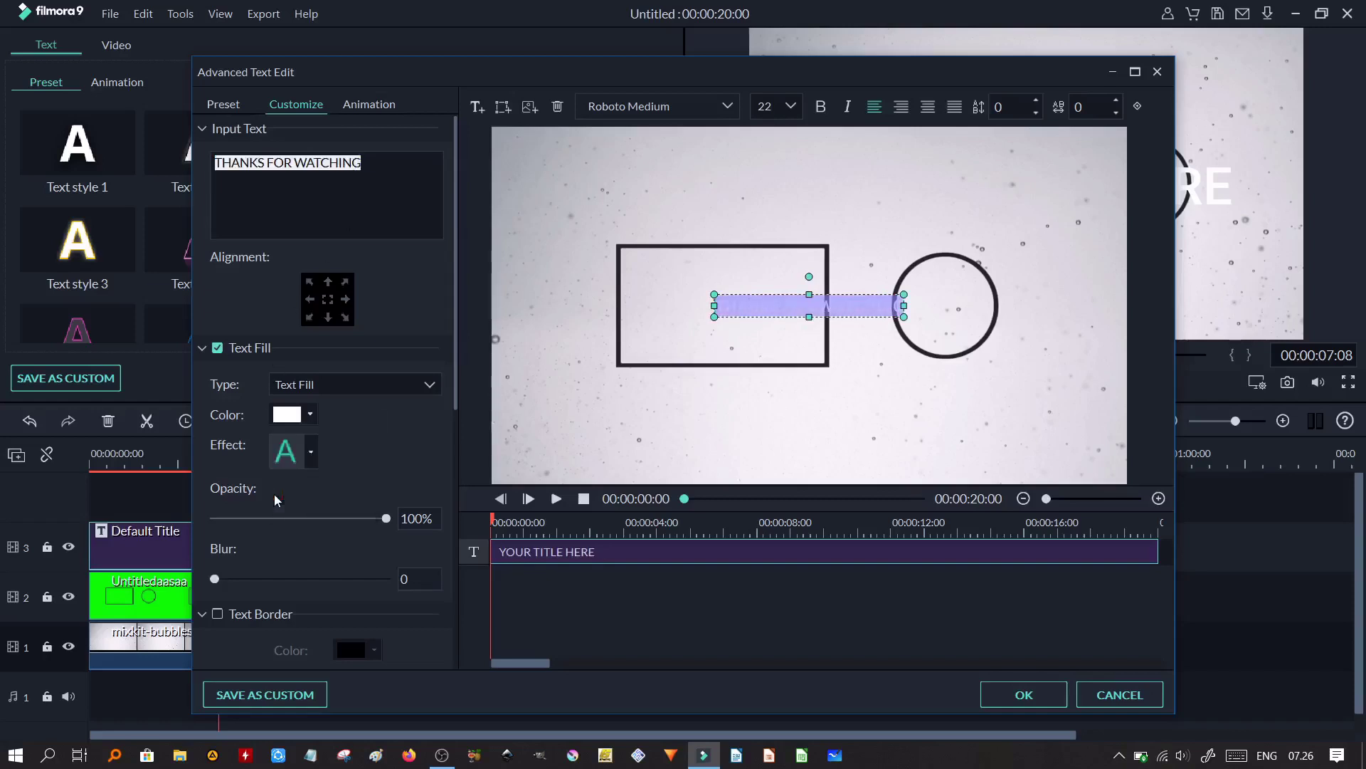
left_click(687, 113)
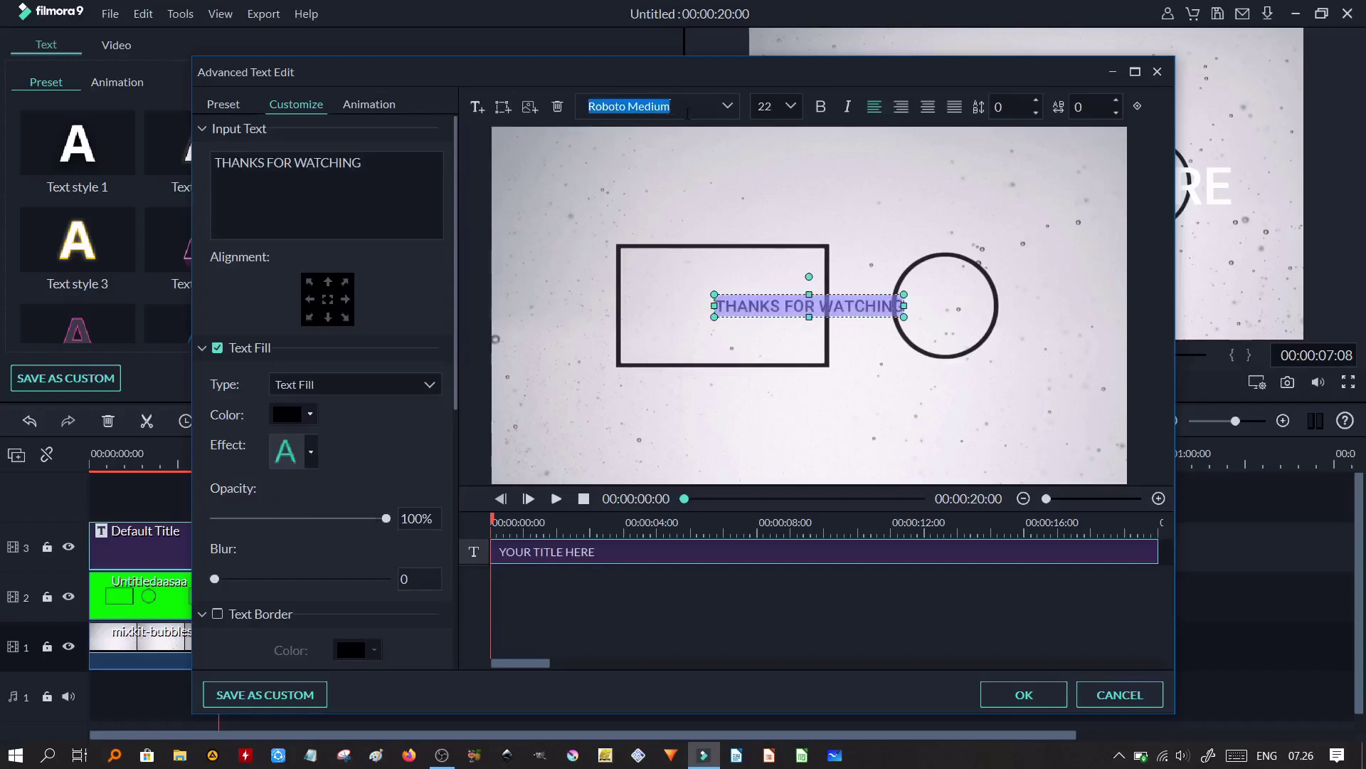
type("Barlow Black")
key("Return")
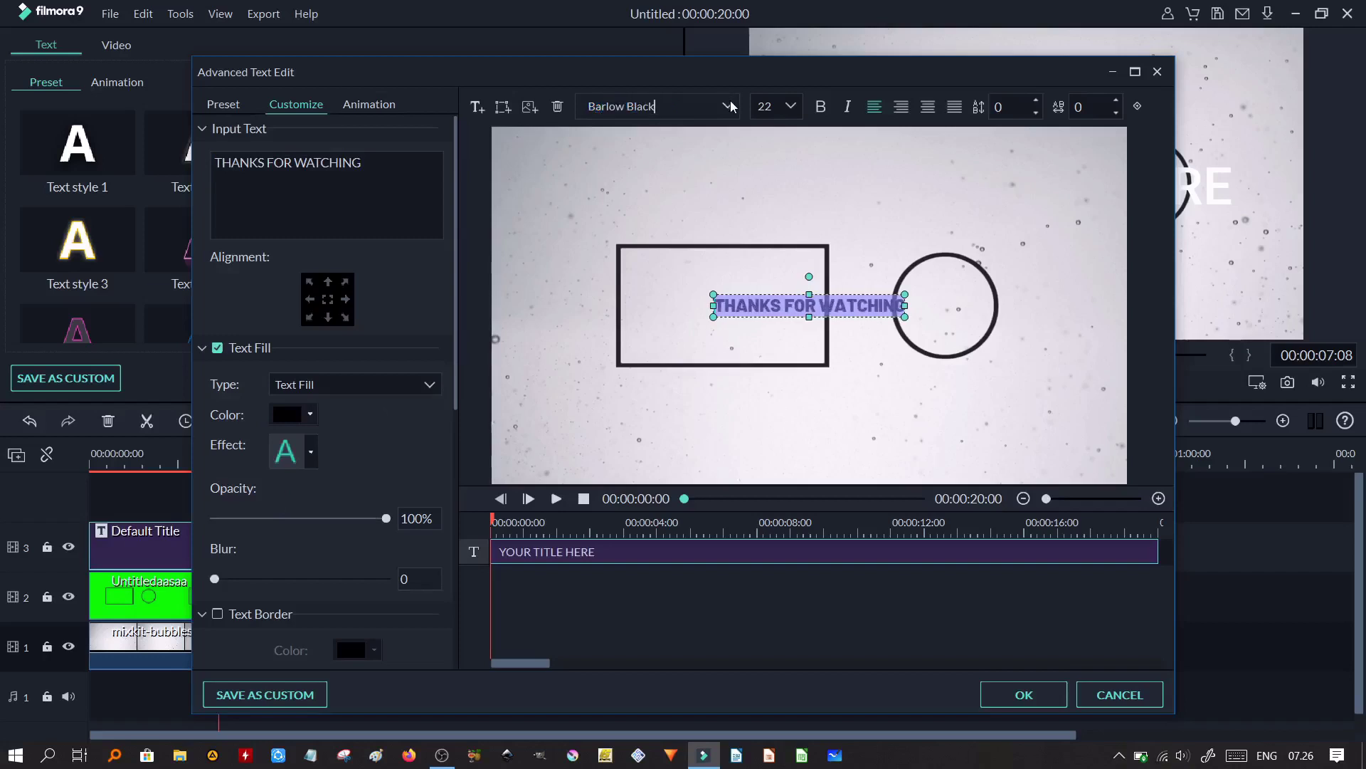
- Move the "THANKS FOR WATCHING" title straight up until it sits clear above the rectangle and circle frames
left_click(785, 294)
left_click(785, 292)
left_click(784, 301)
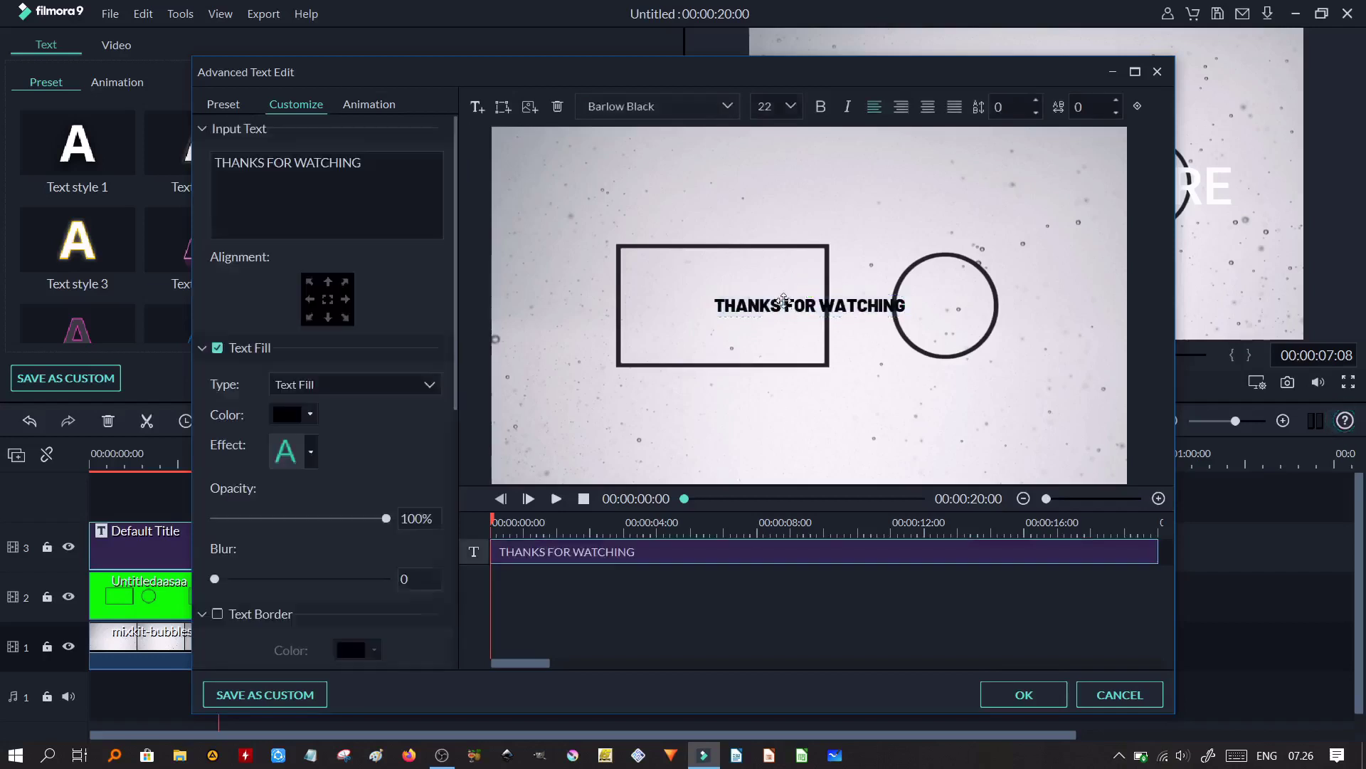
left_click(784, 301)
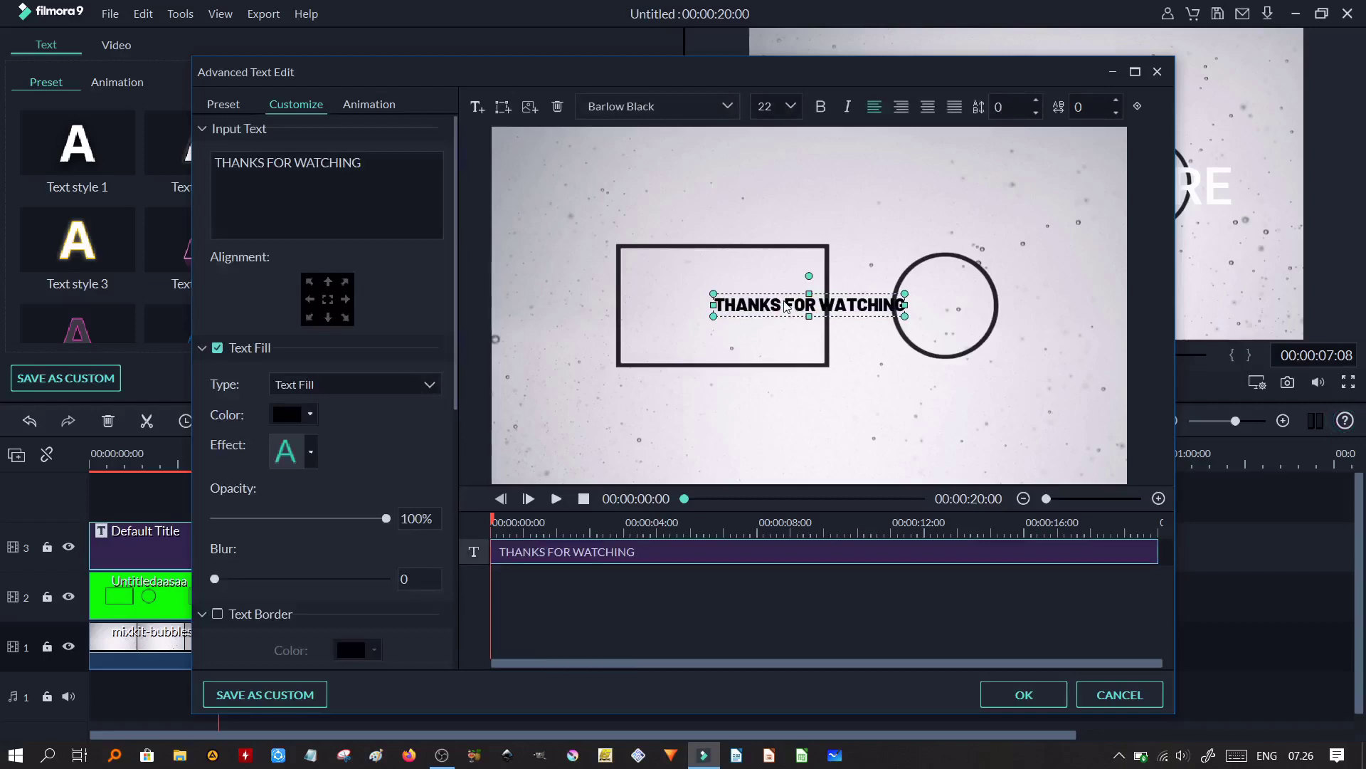
key("Up")
key("Up")
key("Up")
key("Up")
key("Up")
key("Up")
key("Up")
key("Up")
key("Up")
key("Up")
key("Up")
key("Up")
key("Up")
key("Up")
key("Up")
key("Up")
key("Up")
key("Up")
key("Up")
key("Up")
key("Up")
key("Up")
key("Up")
key("Up")
key("Up")
key("Up")
key("Up")
key("Up")
key("Up")
key("Up")
key("Up")
key("Up")
key("Up")
key("Up")
key("Up")
key("Up")
key("Up")
key("Up")
key("Up")
key("Up")
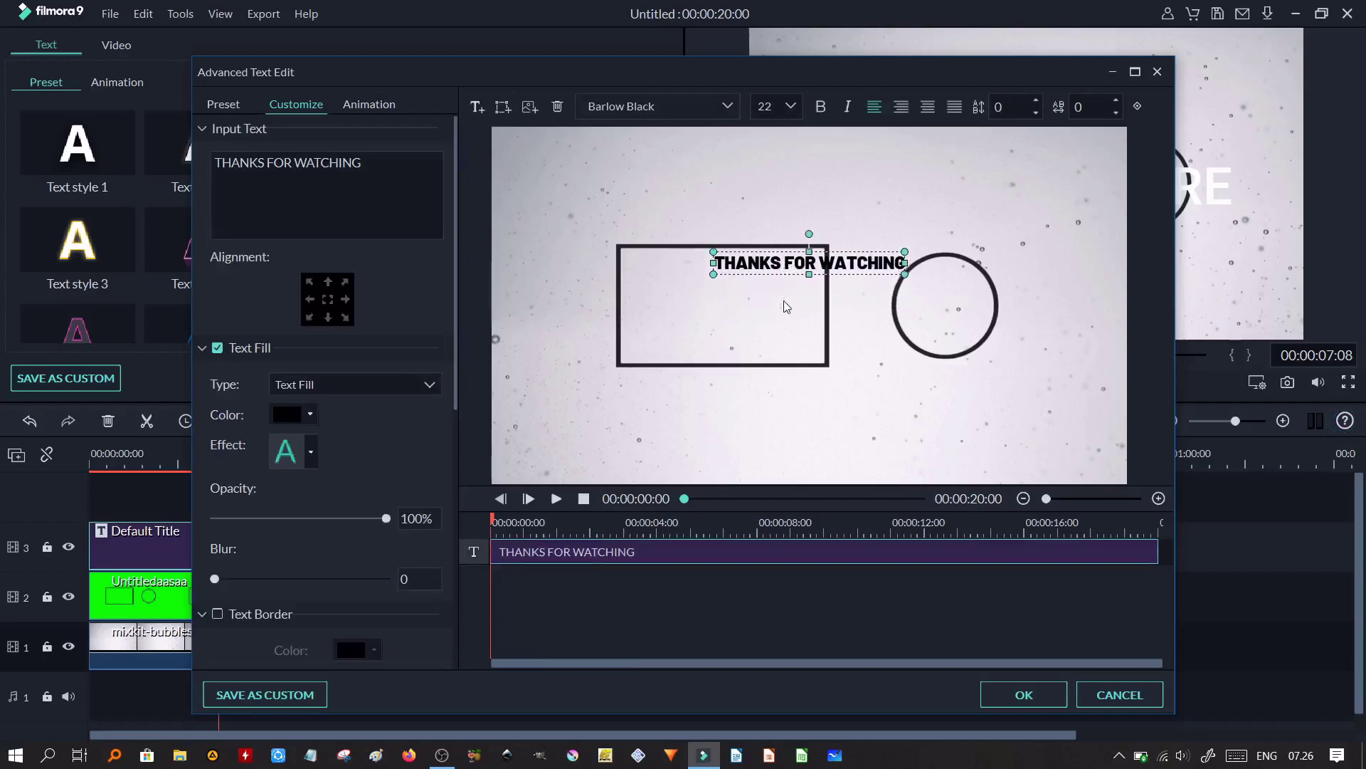
key("Up")
key("Up")
key("Up")
key("Up")
key("Up")
key("Up")
key("Up")
key("Up")
key("Up")
key("Up")
key("Up")
key("Up")
key("Up")
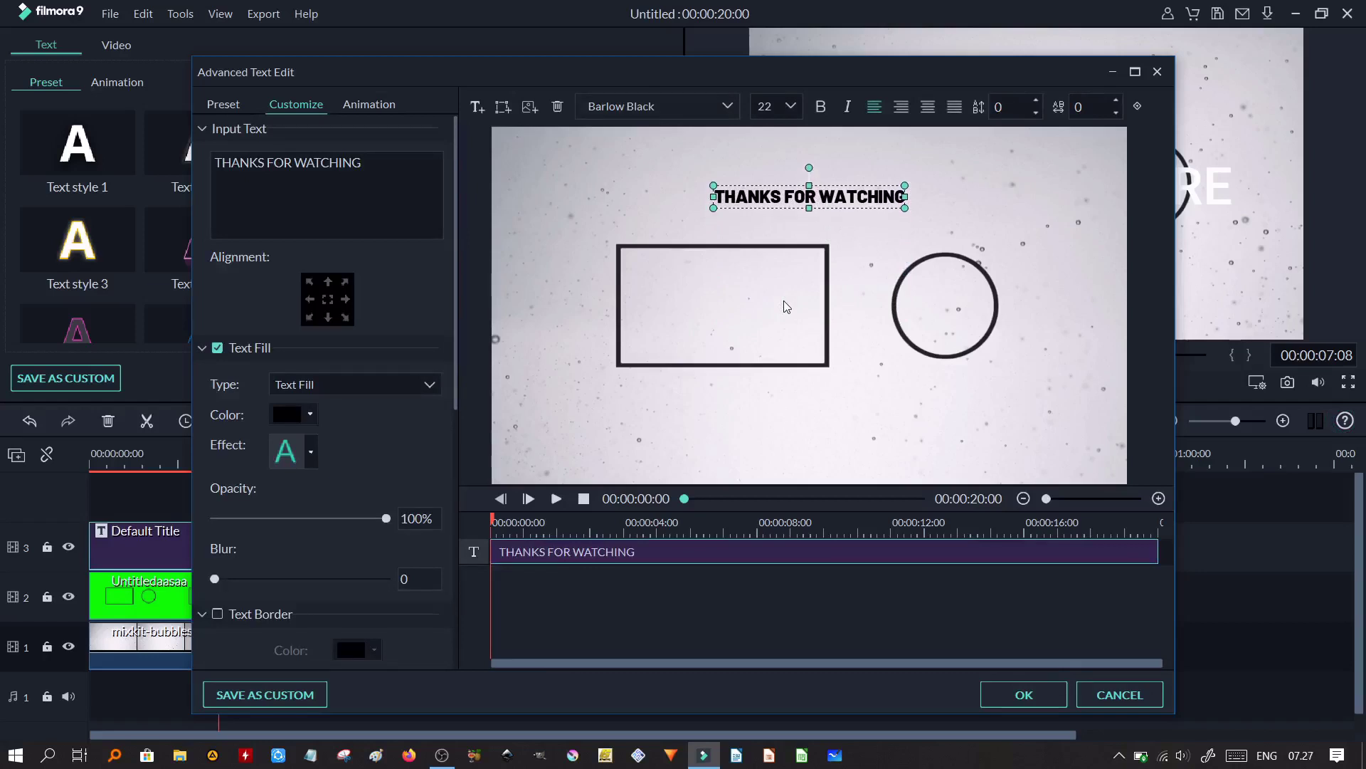
left_click(784, 301)
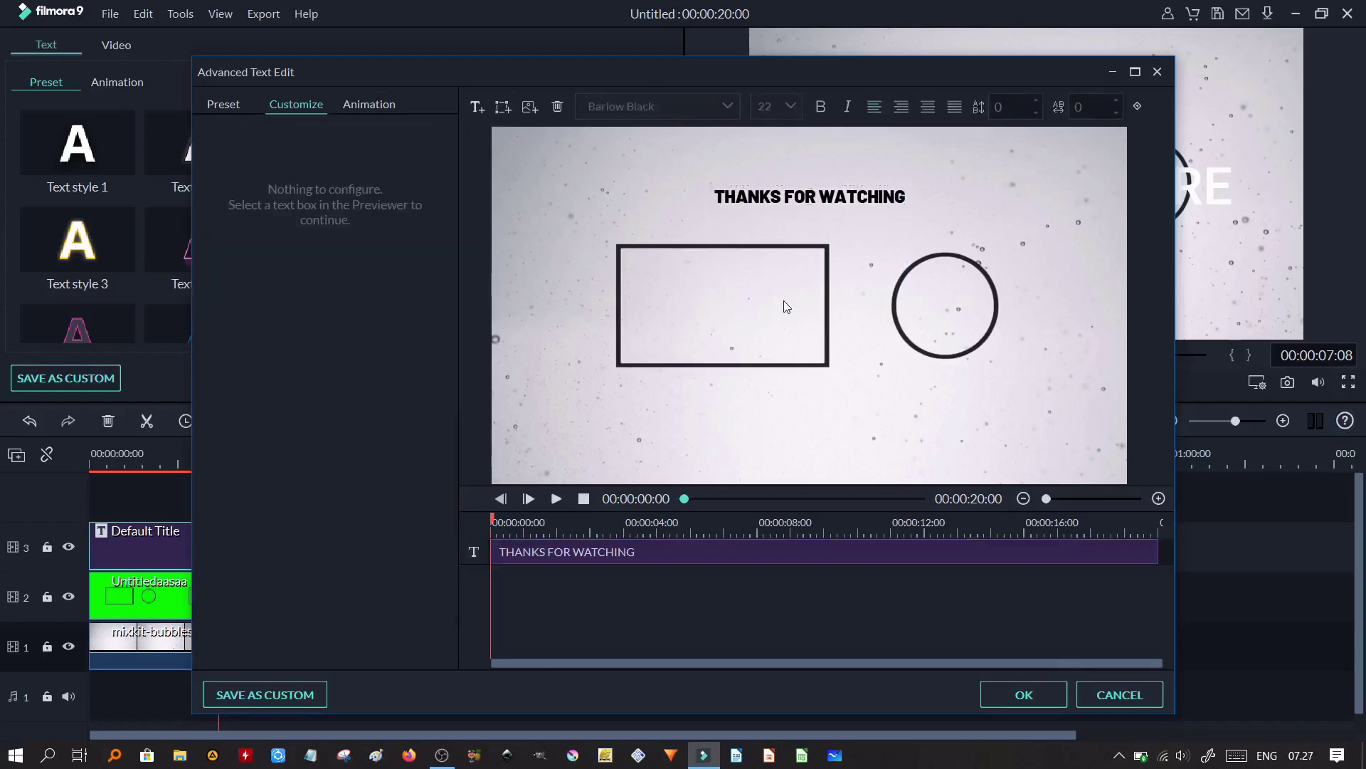
- Add a second text box and set its text to size 12 in Barlow ExtraBold Italic
left_click(477, 107)
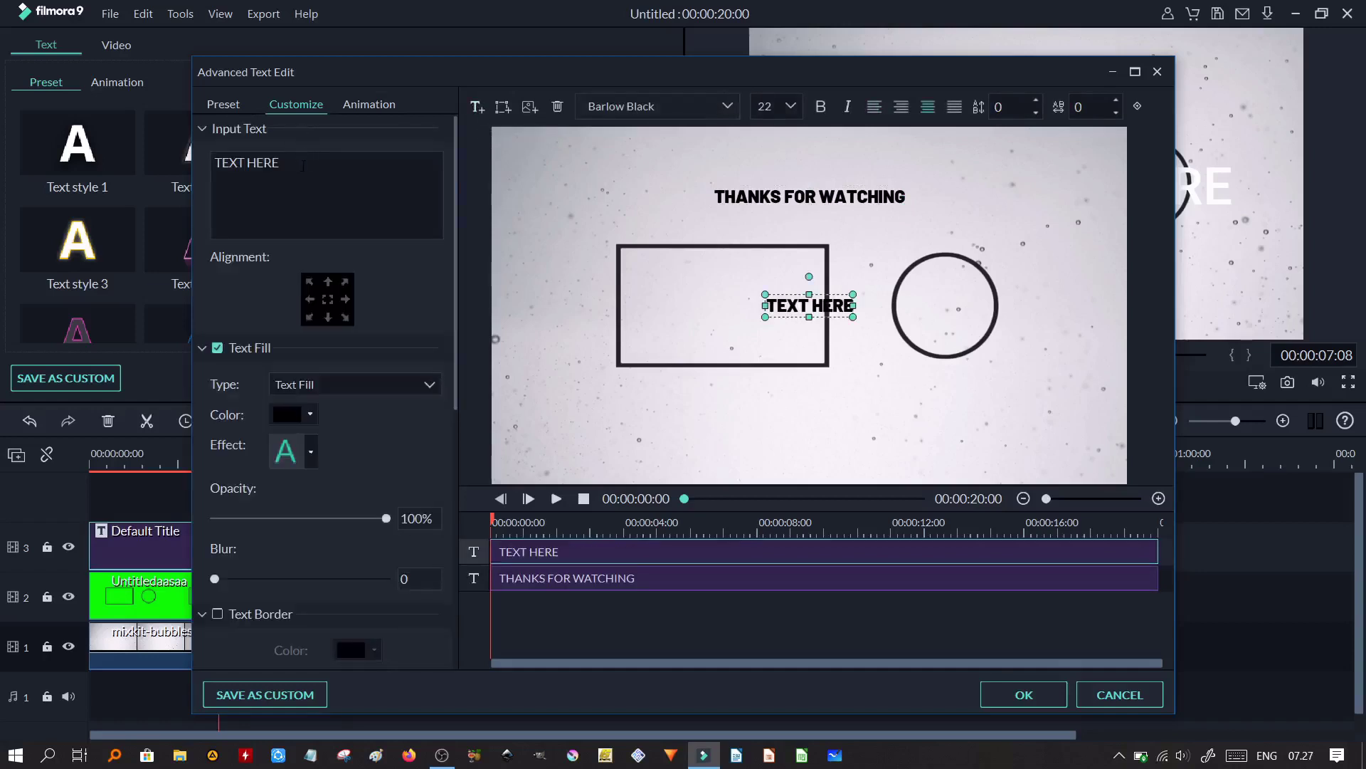
left_click_drag(302, 166, 167, 165)
left_click(797, 109)
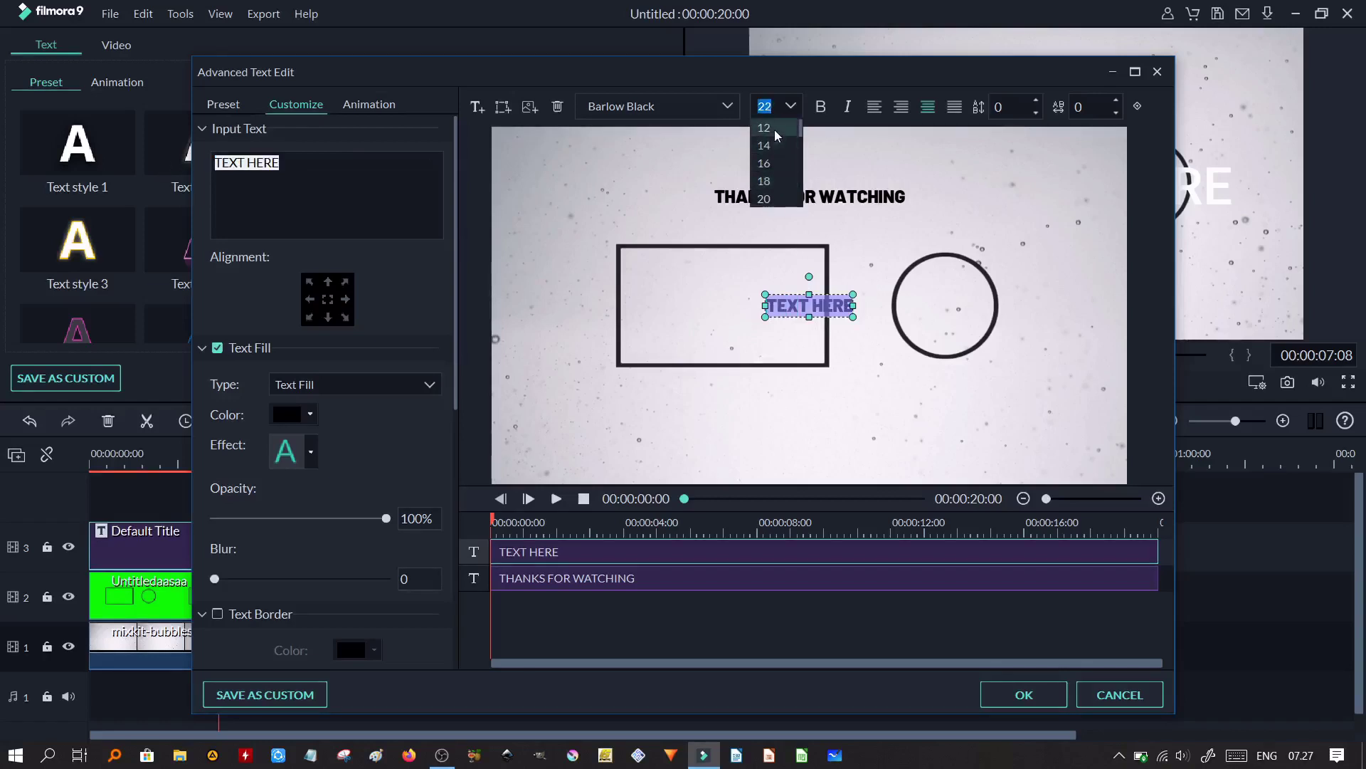
left_click(774, 129)
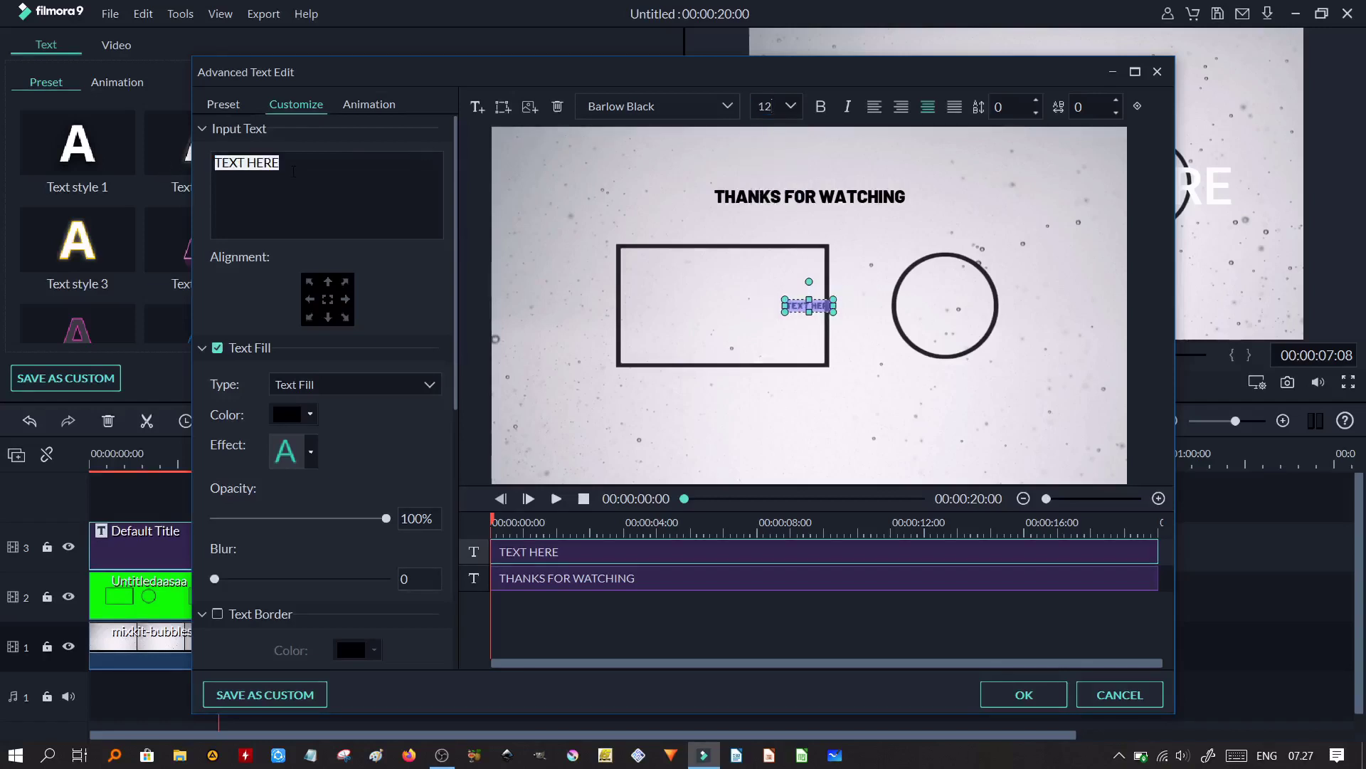
left_click(724, 108)
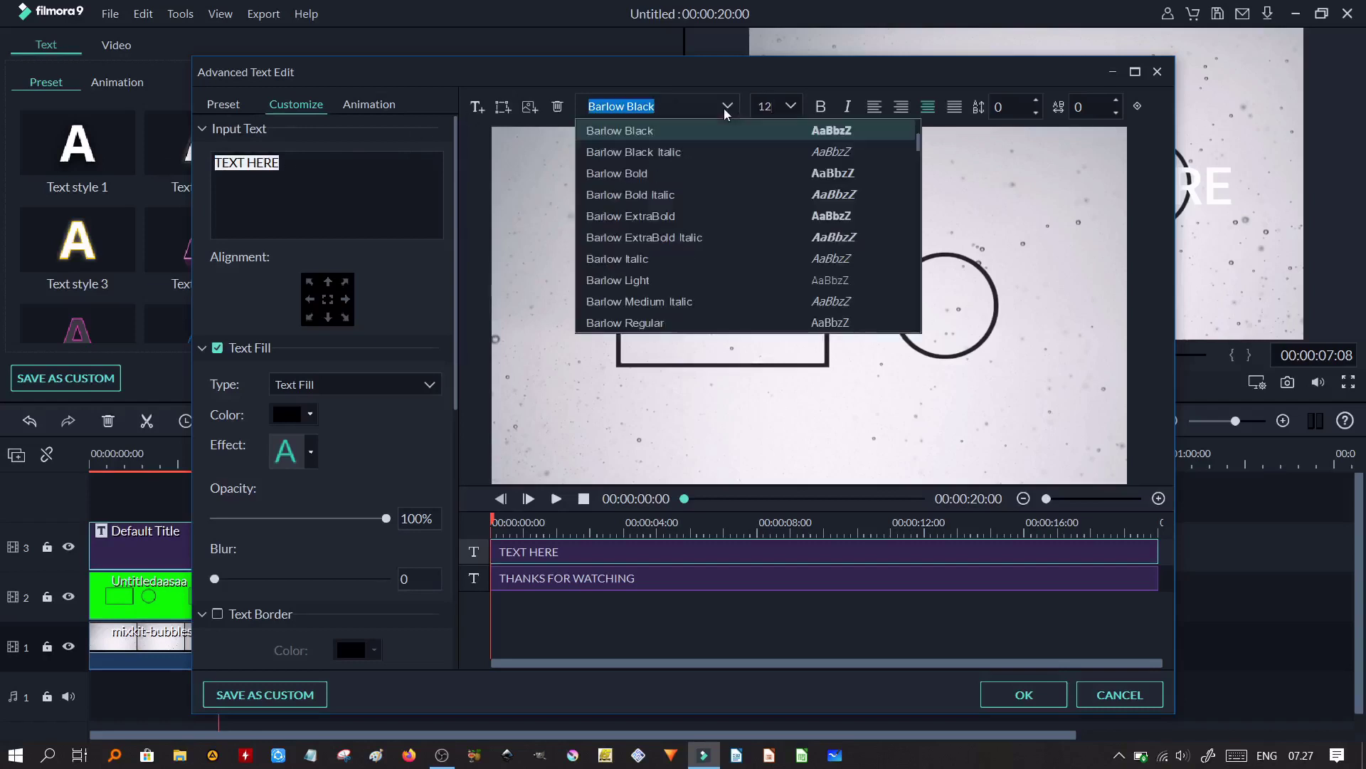
left_click(702, 238)
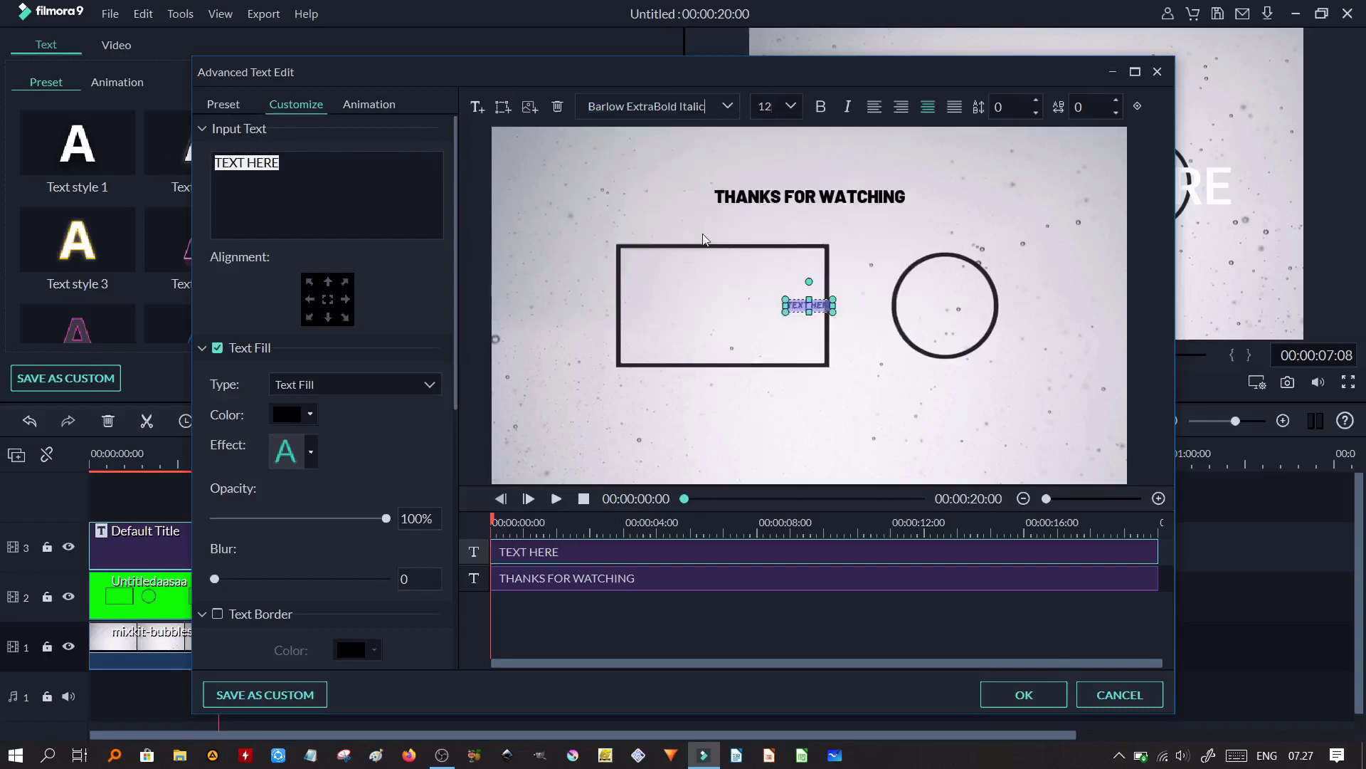
- Replace the second text box's placeholder with "SUBSCRIBE" and "FILMORA TUTORIAL INDONESIA" on two lines
left_click(287, 166)
key("BackSpace")
key("BackSpace")
key("BackSpace")
key("BackSpace")
key("BackSpace")
key("BackSpace")
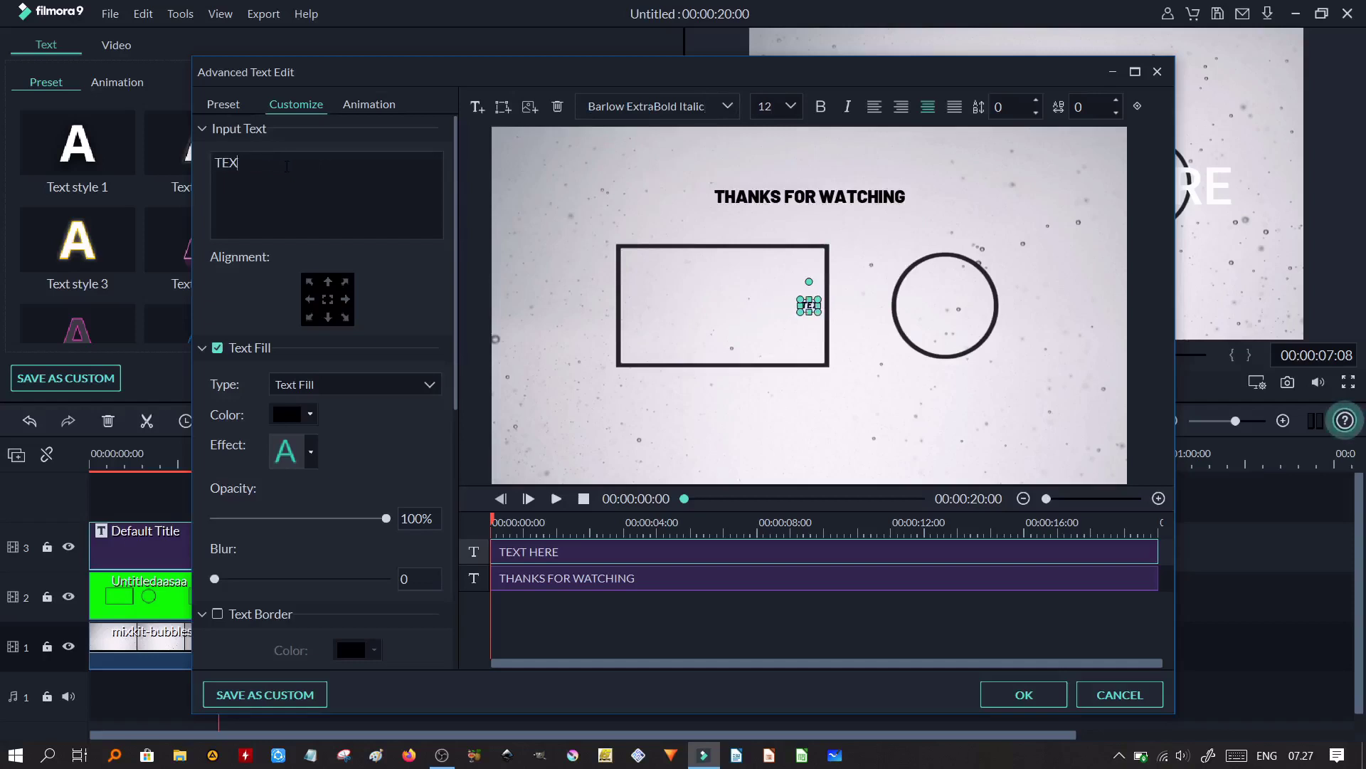
key("BackSpace")
key("BackSpace")
key("BackSpace")
type("SUBSCRIBE")
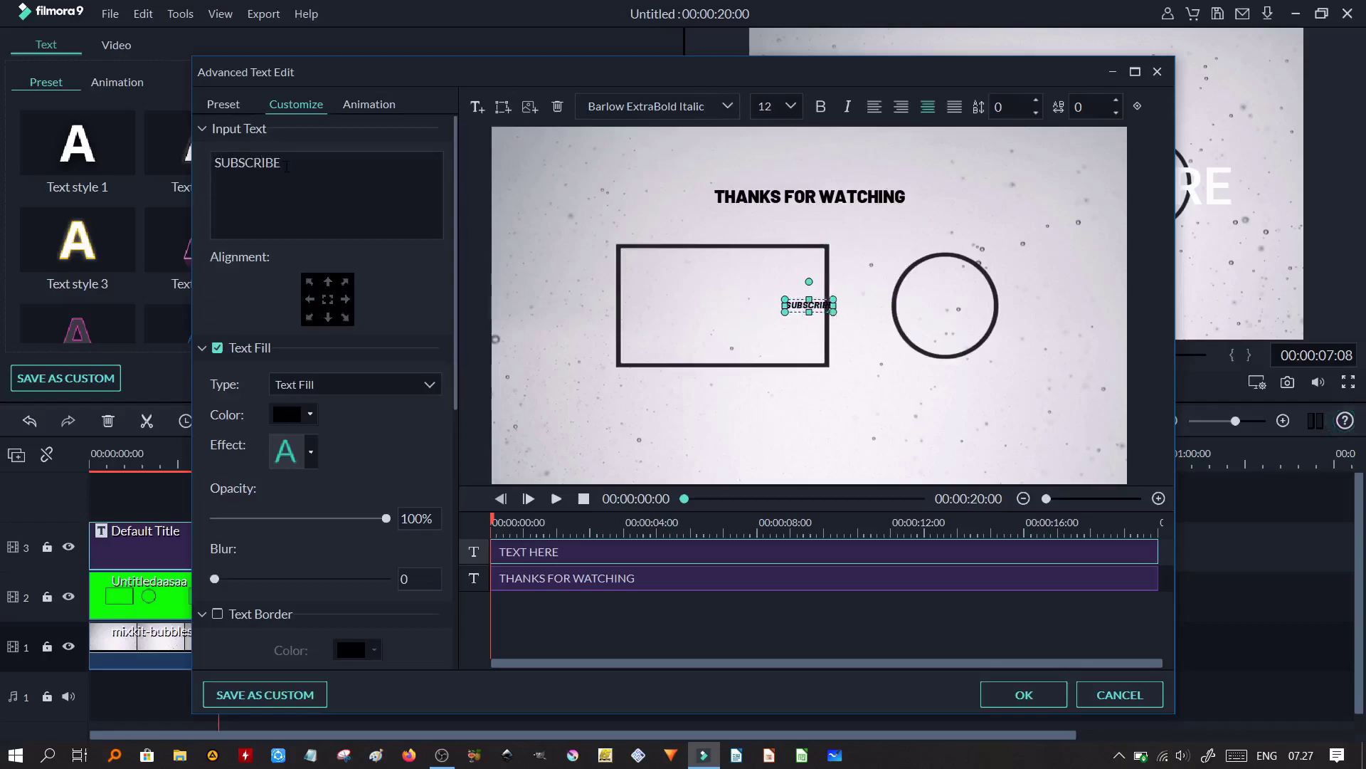
key("Return")
type("FILMORA TUT")
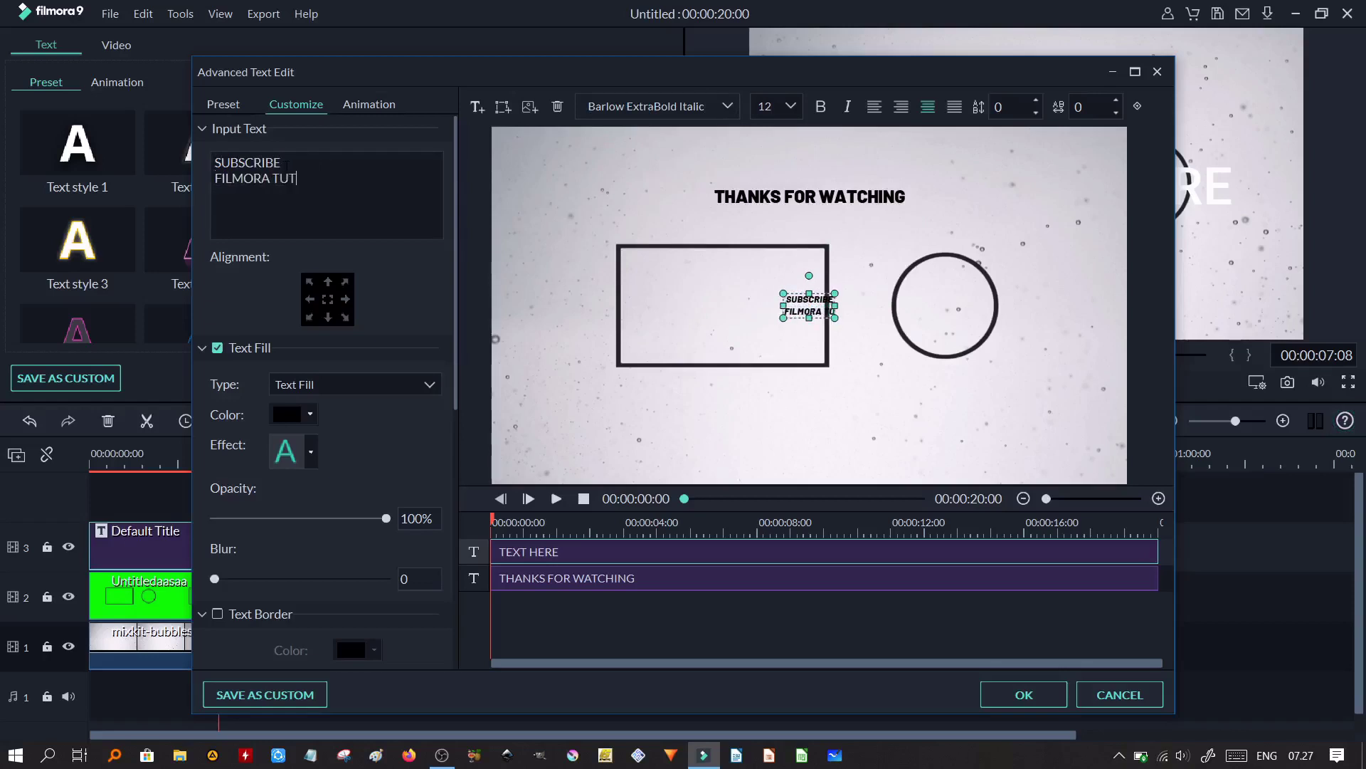
type("ORIAL INDONESIA")
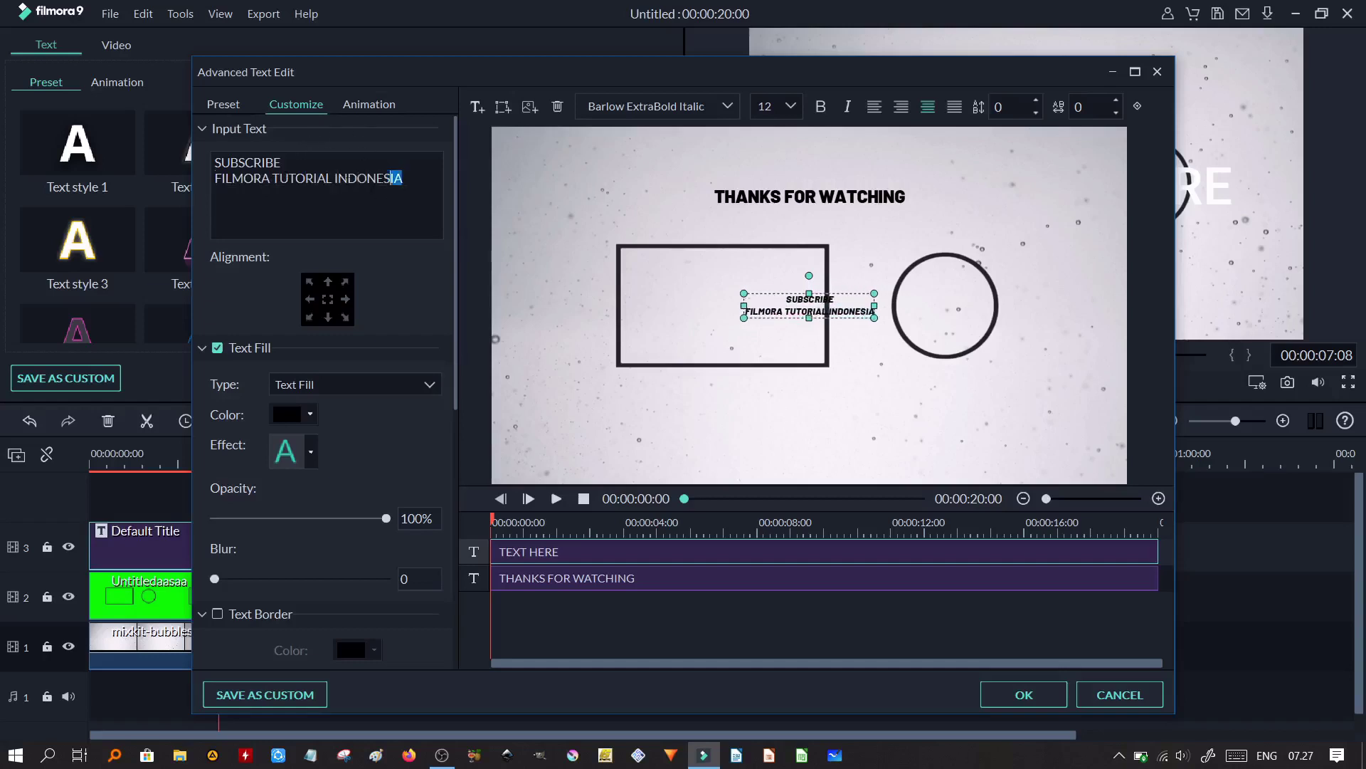
- Left-align the two-line "SUBSCRIBE" text and place it below the rectangle frame's lower-left corner
left_click_drag(406, 178, 215, 162)
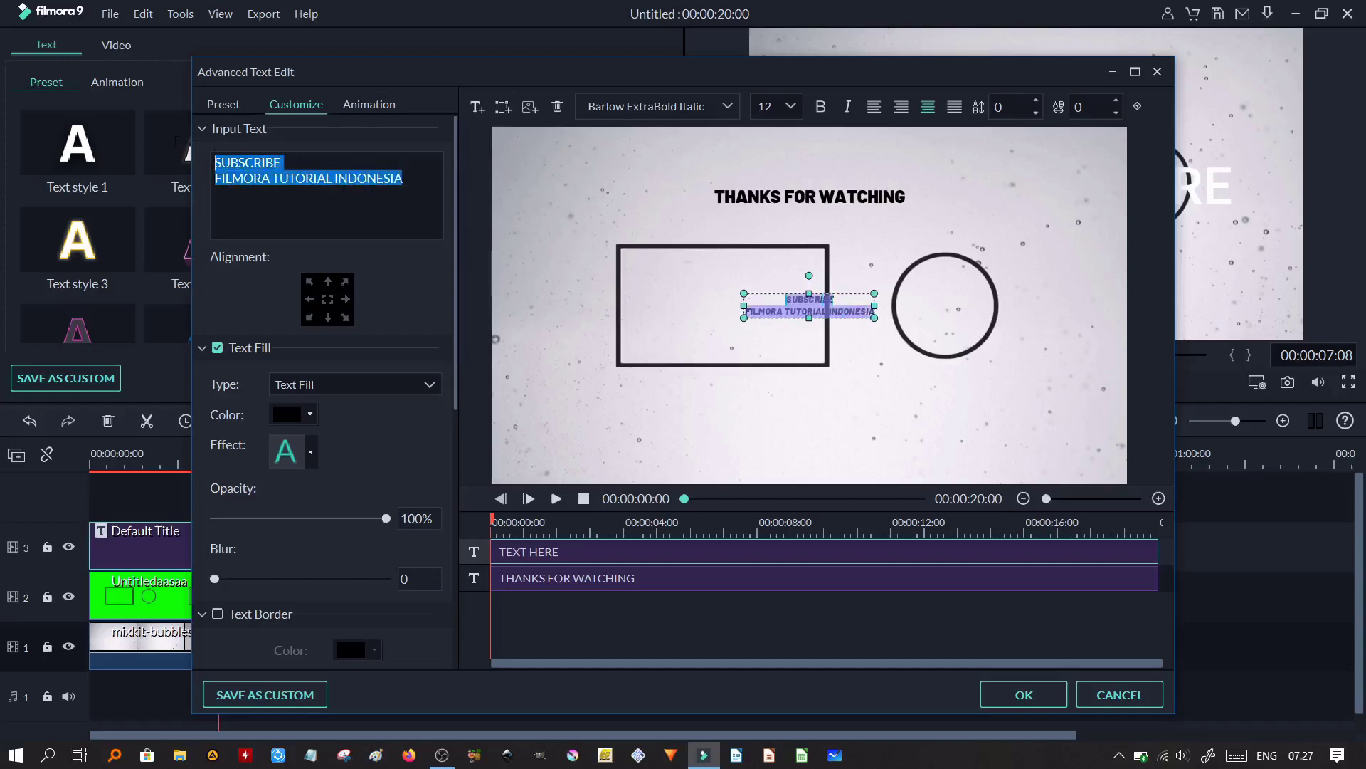
left_click(874, 107)
left_click(766, 326)
left_click(774, 302)
left_click_drag(773, 294, 593, 395)
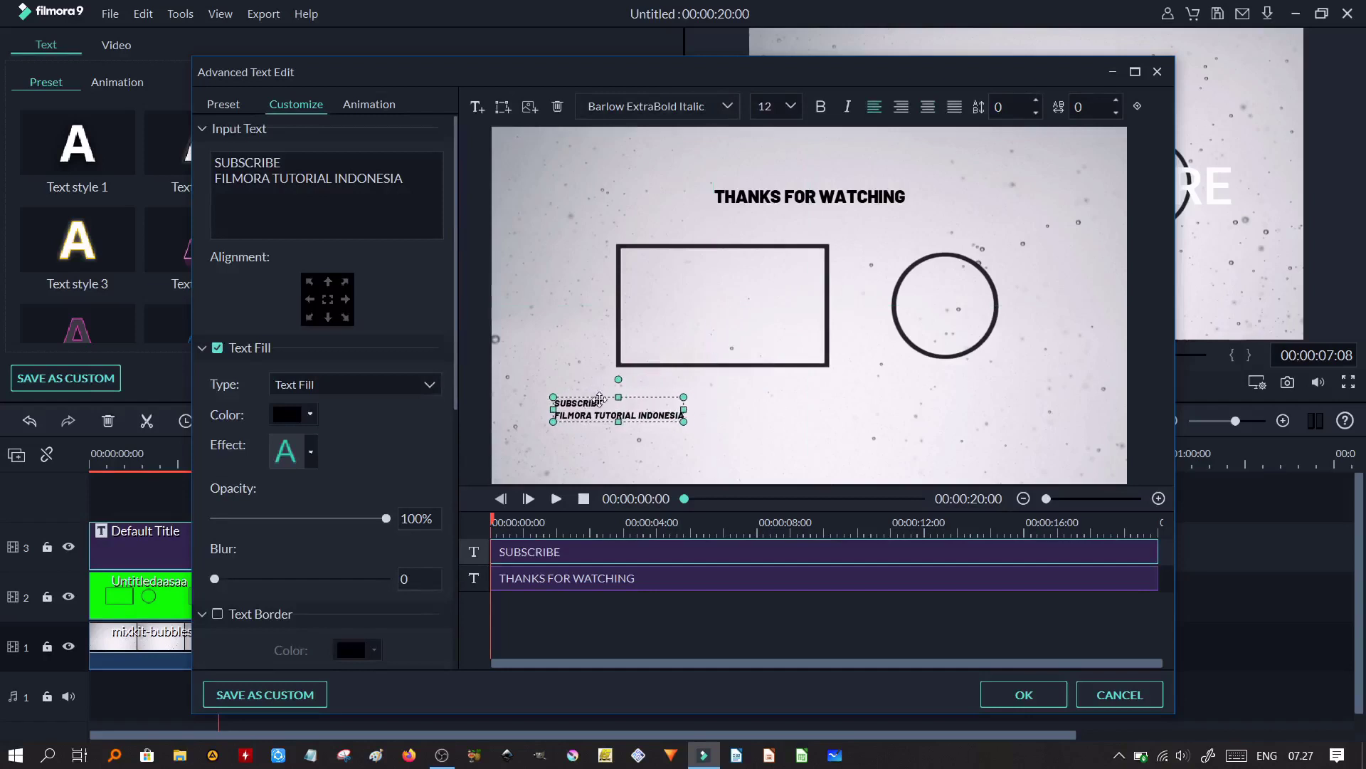
left_click(477, 106)
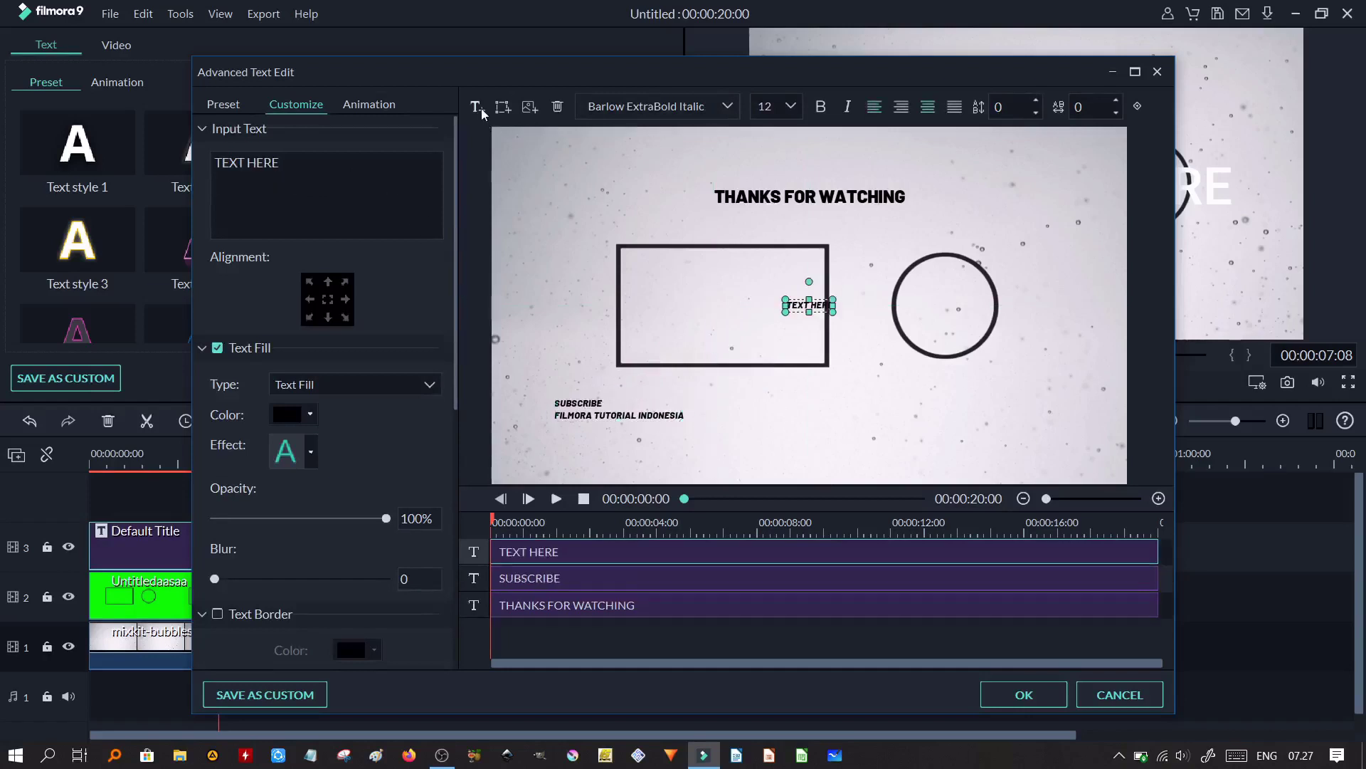
key("BackSpace")
key("BackSpace")
key("BackSpace")
key("BackSpace")
key("BackSpace")
key("BackSpace")
key("BackSpace")
key("BackSpace")
key("BackSpace")
type("FOLLOW ON IG")
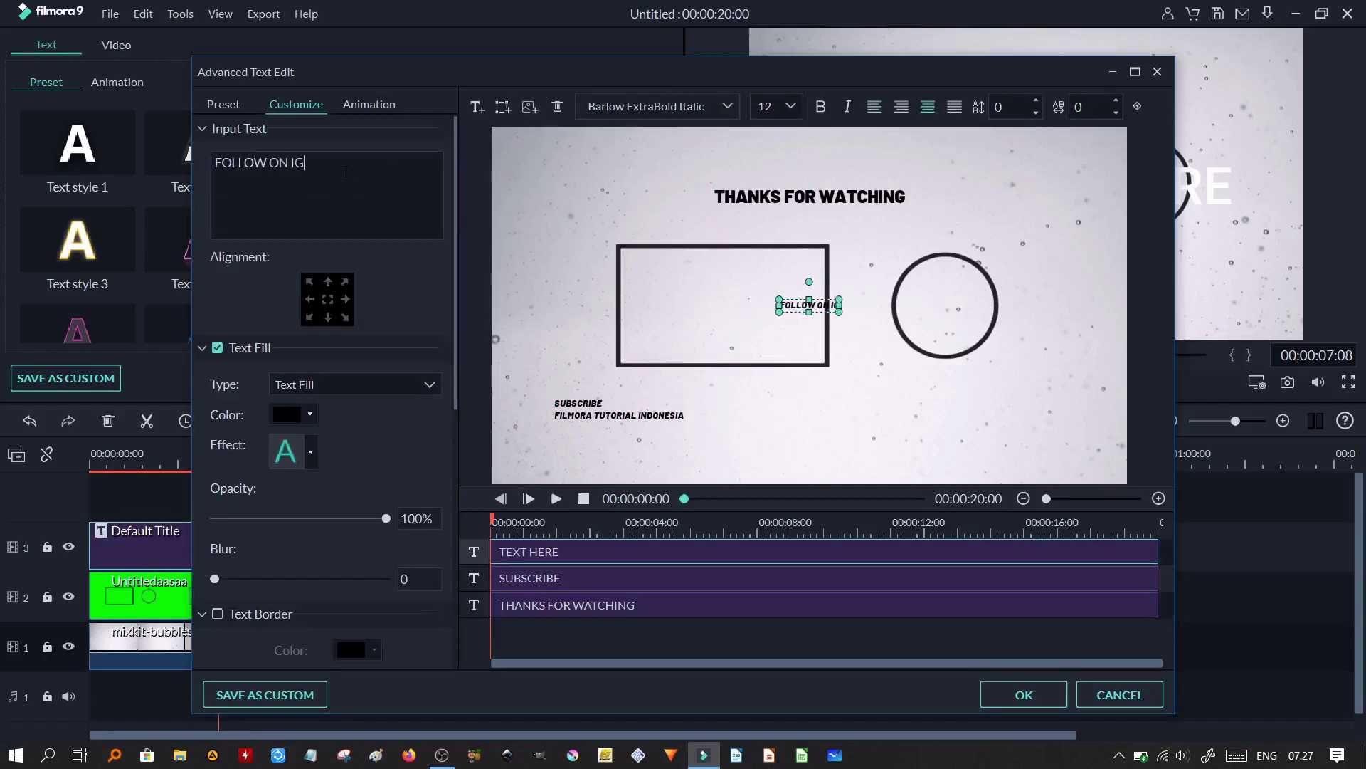
key("Return")
type("@")
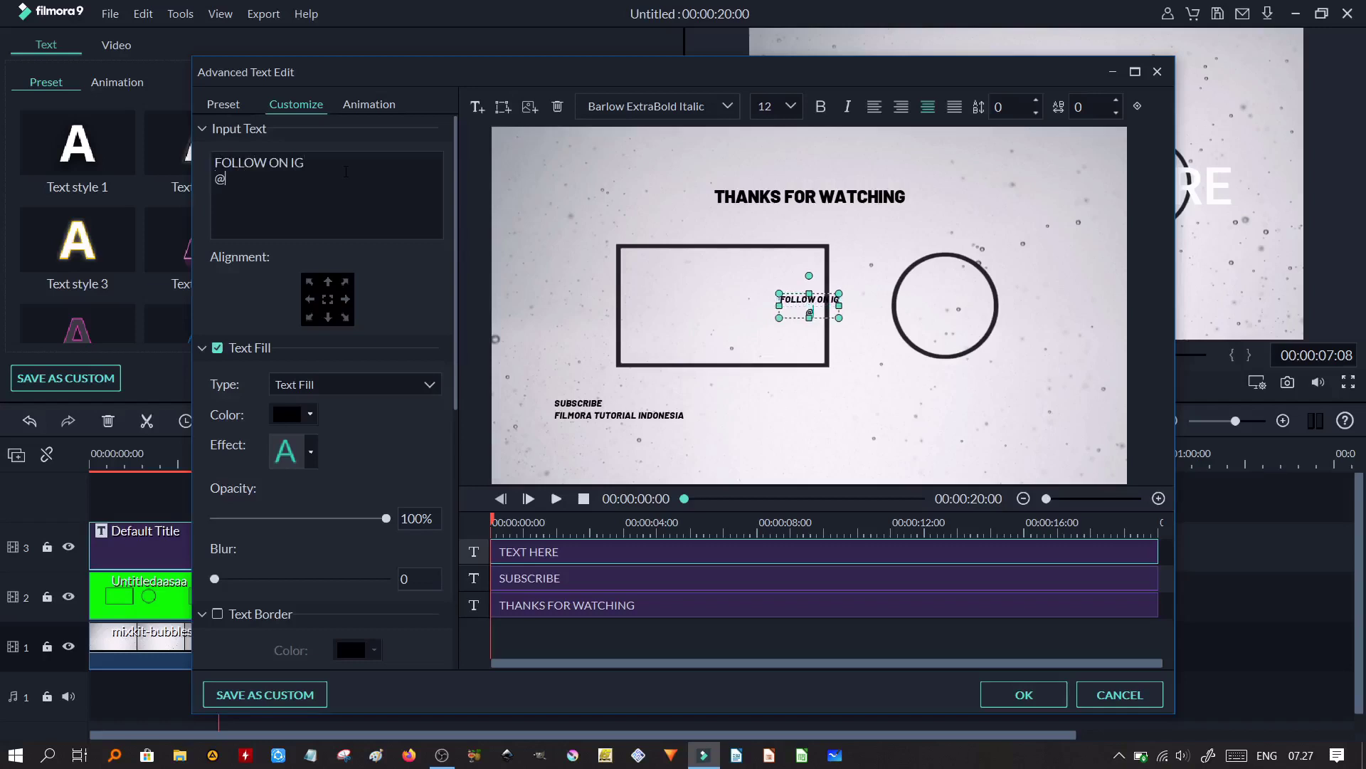
type("FILMORA TUTORIAL")
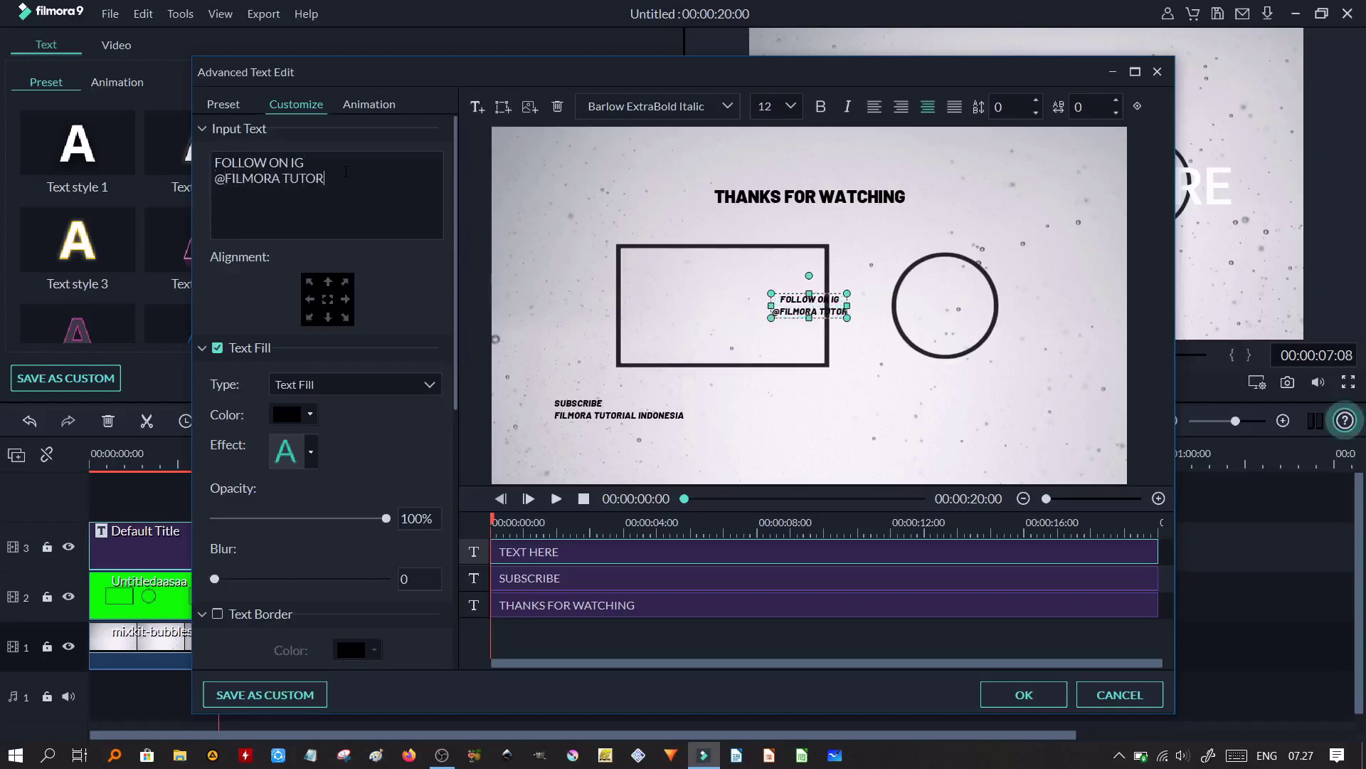
key("BackSpace")
key("BackSpace")
key("BackSpace")
key("BackSpace")
key("BackSpace")
key("BackSpace")
key("BackSpace")
key("BackSpace")
key("BackSpace")
key("BackSpace")
key("BackSpace")
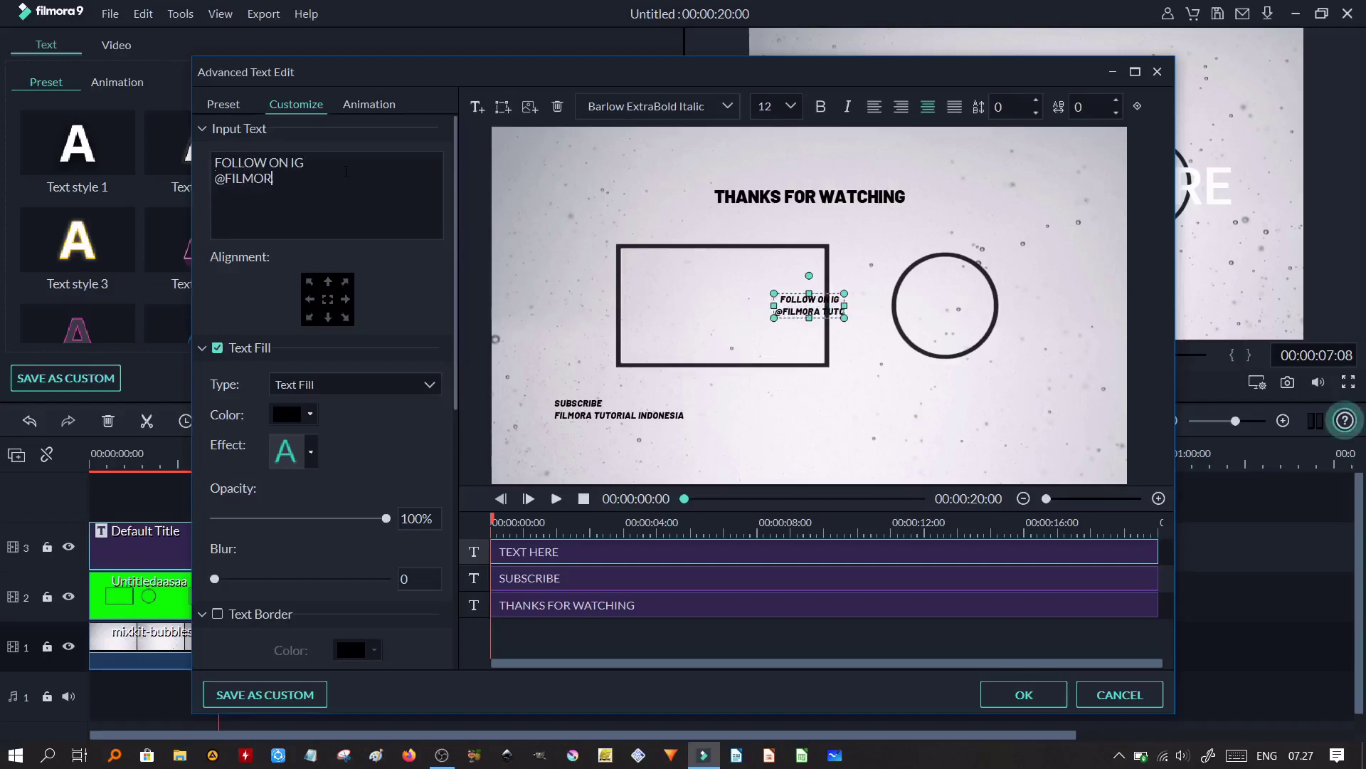
type("R")
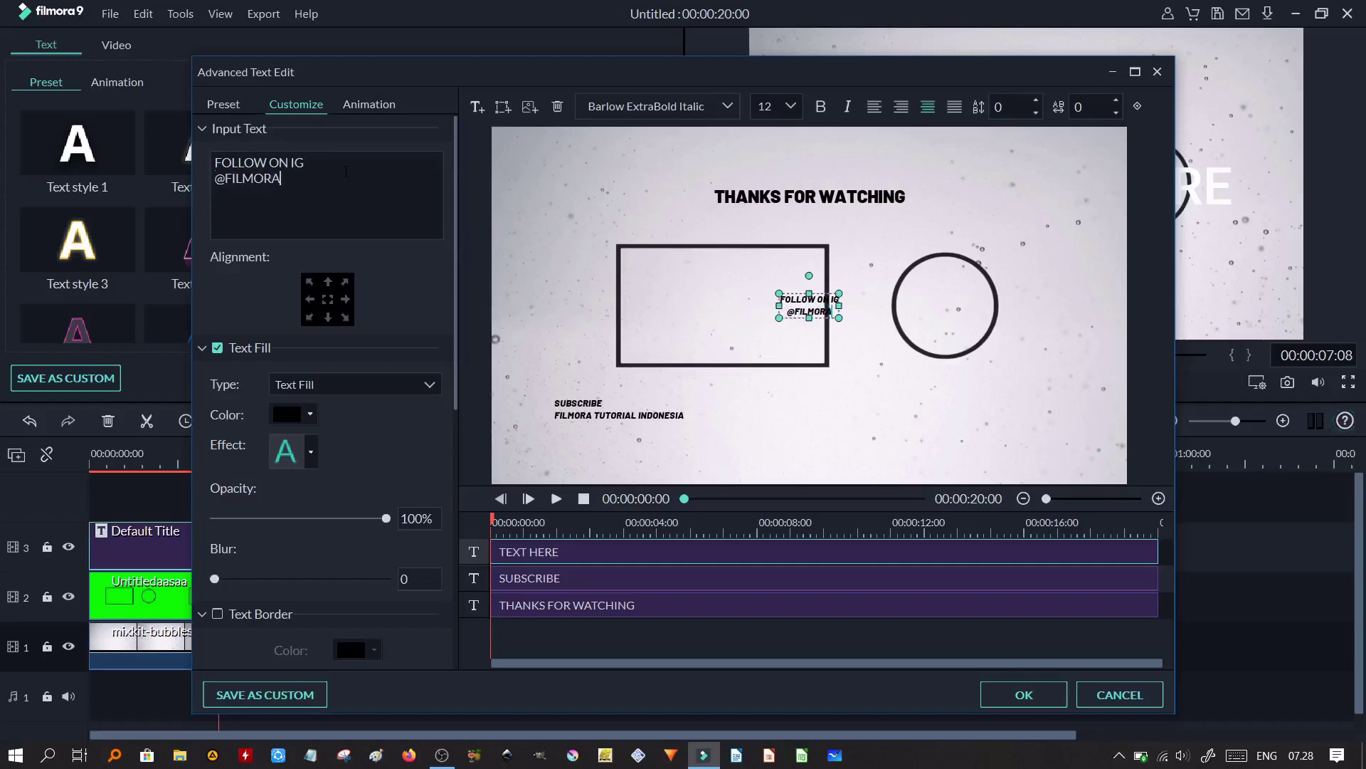
type("TUTORIALI")
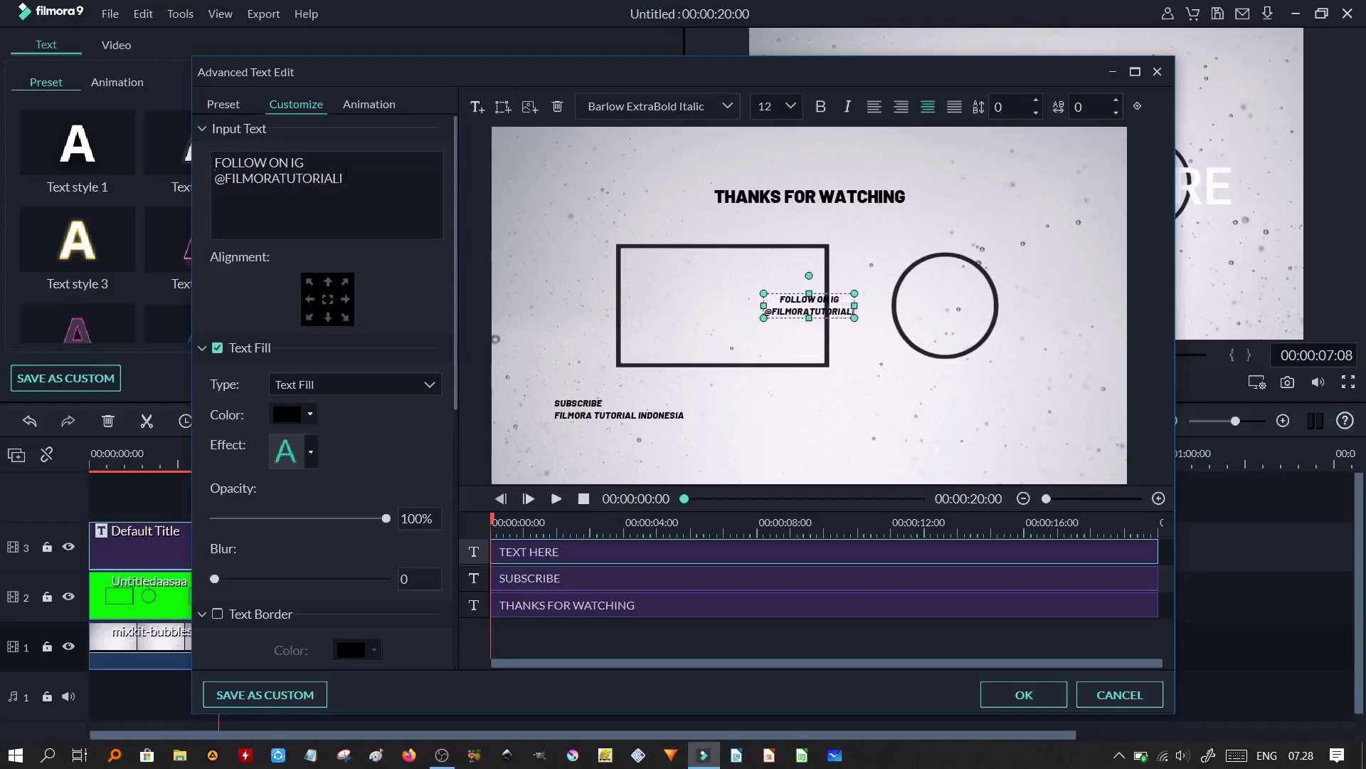
type("NDONESIA")
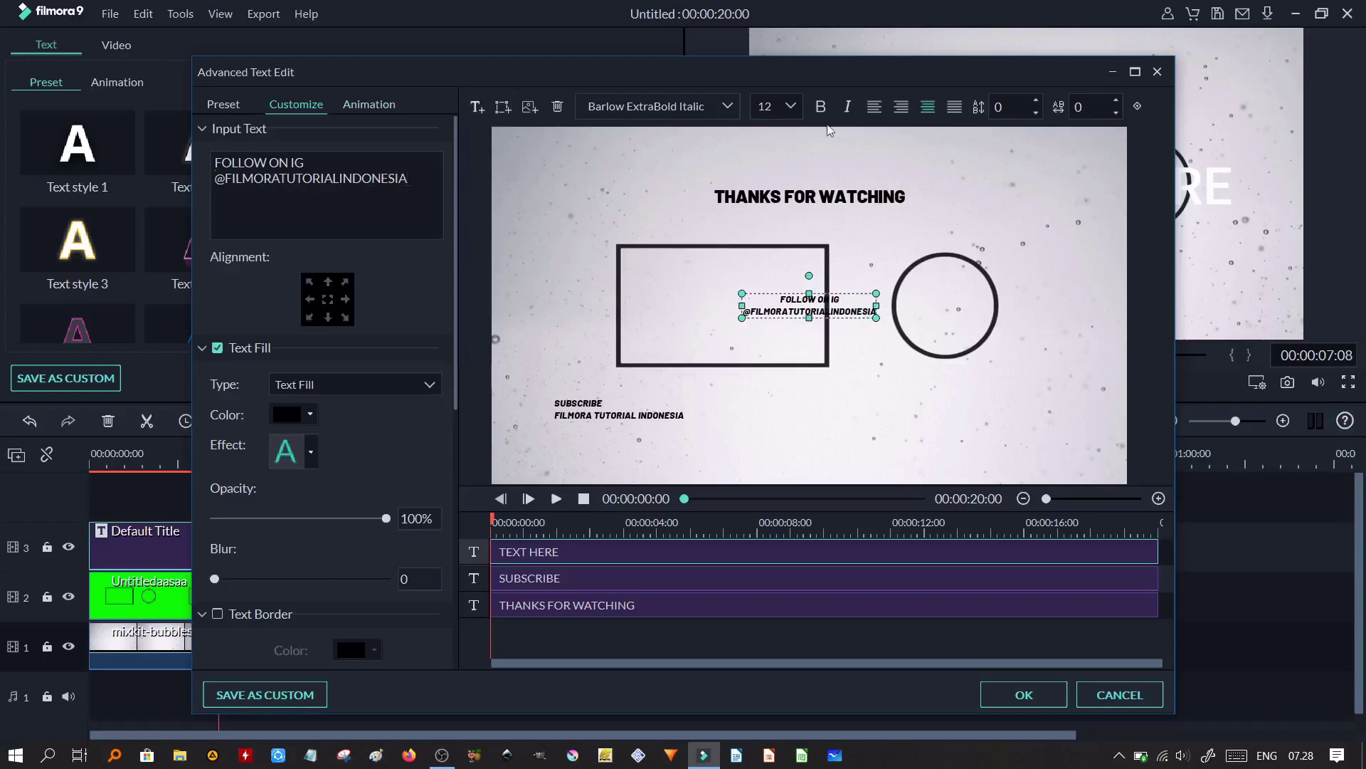
- Left-align the "FOLLOW ON IG" text and place it below the frames, level with the "SUBSCRIBE" text and to its right
left_click_drag(409, 178, 168, 151)
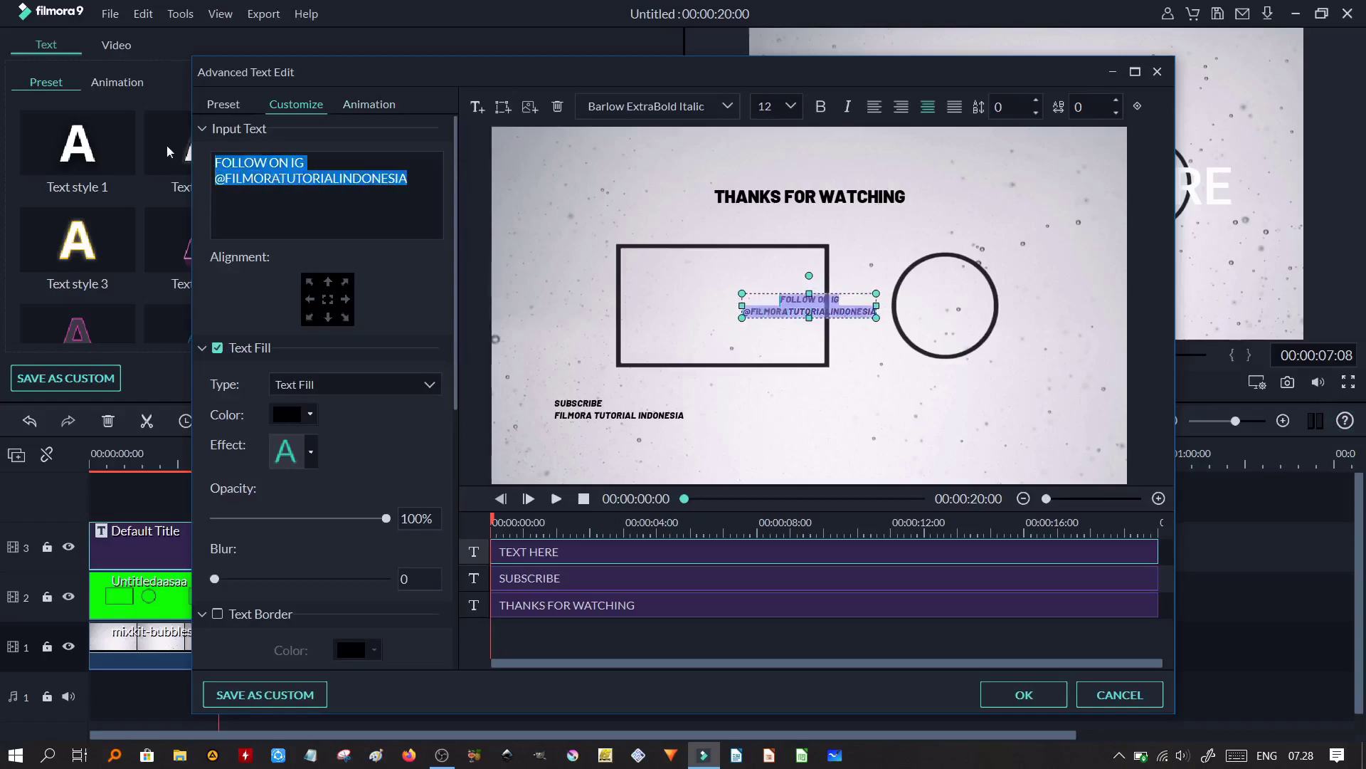
left_click(873, 107)
left_click(773, 295)
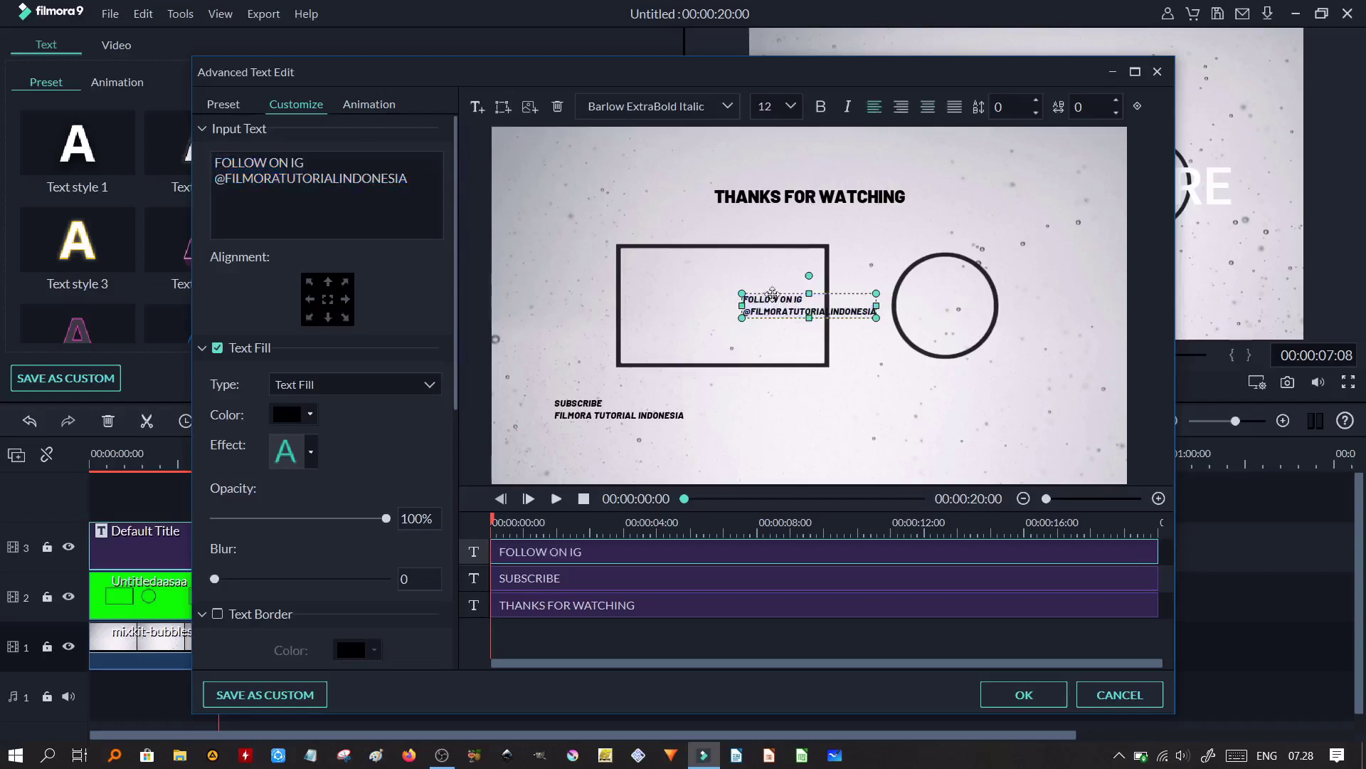
left_click_drag(776, 299, 771, 396)
left_click(898, 424)
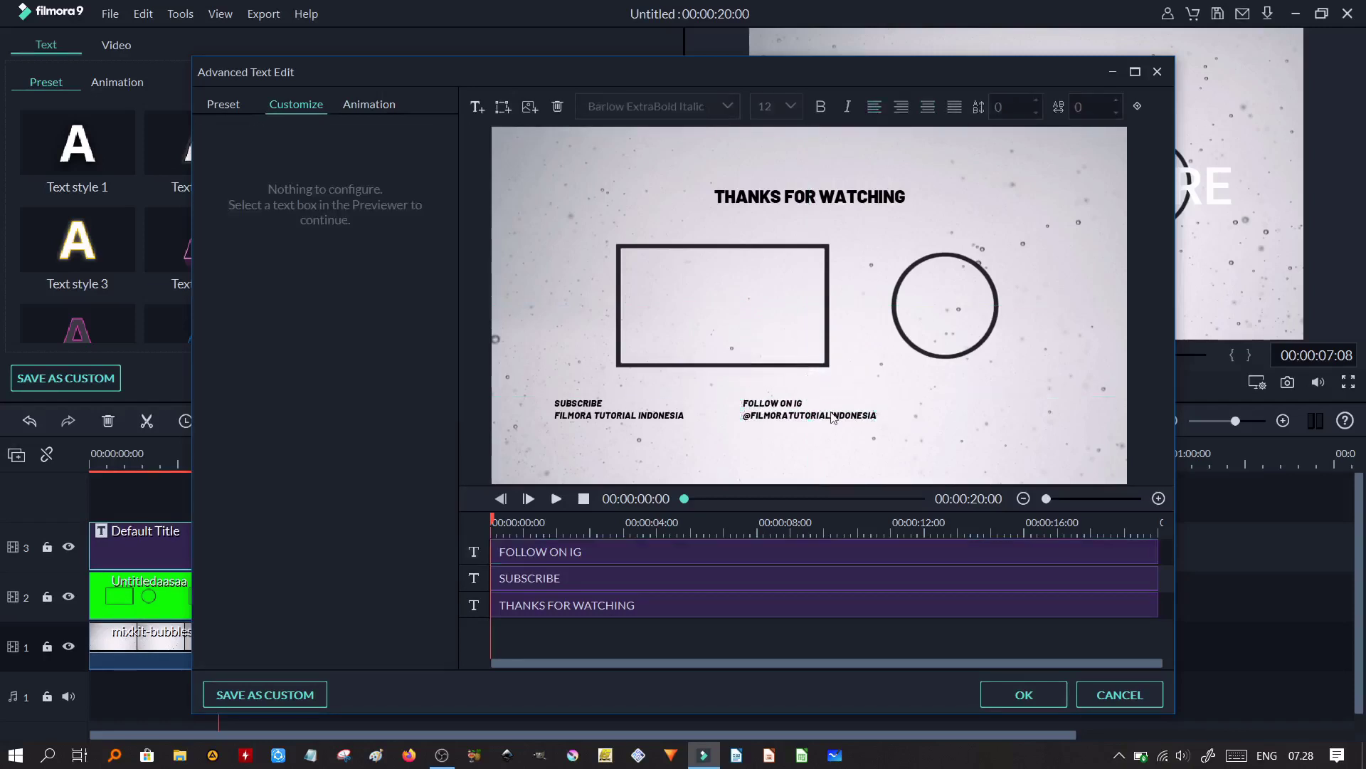
left_click(833, 416)
key("Up")
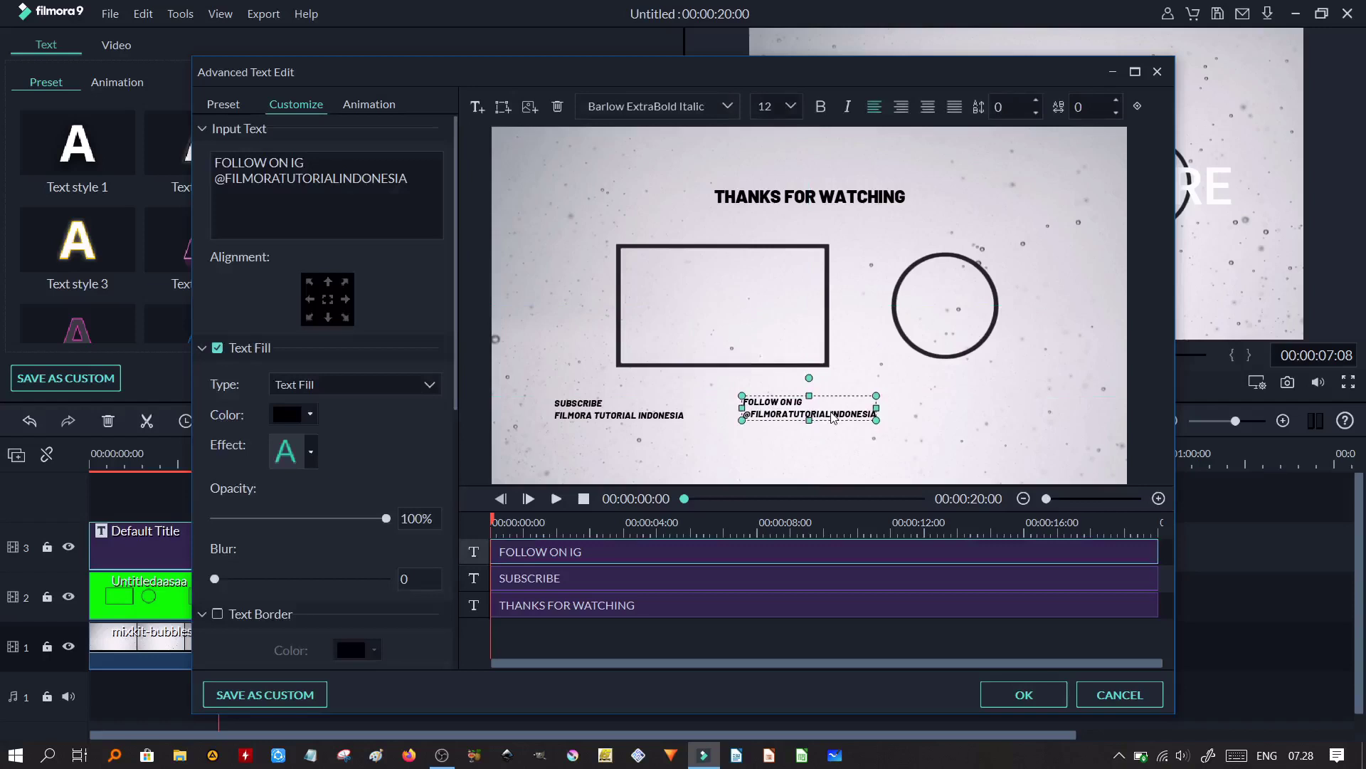
left_click(954, 411)
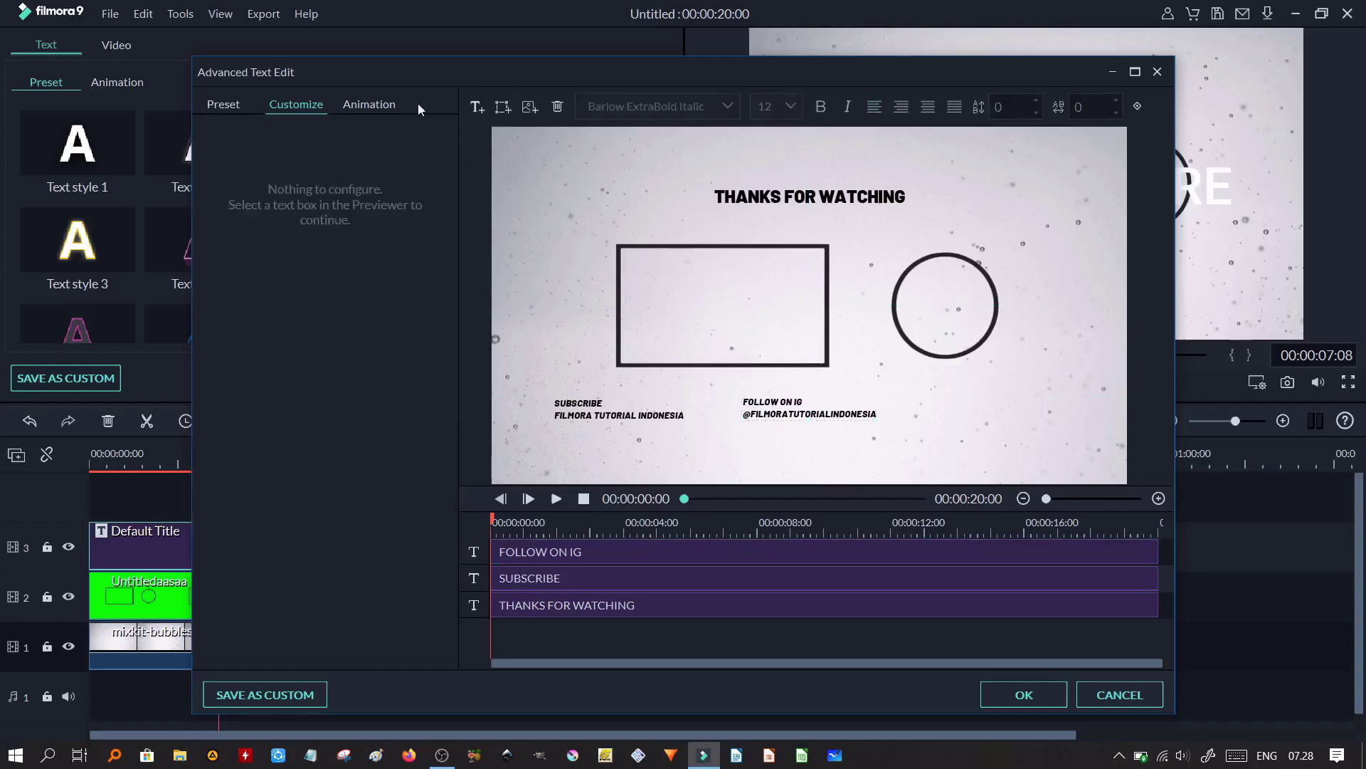
- Add a fourth text box reading "FIND ME ON FB" and "FILMORA TUTORIAL INDONESIA" on two lines, and select all its text
left_click(476, 108)
left_click_drag(333, 163, 165, 167)
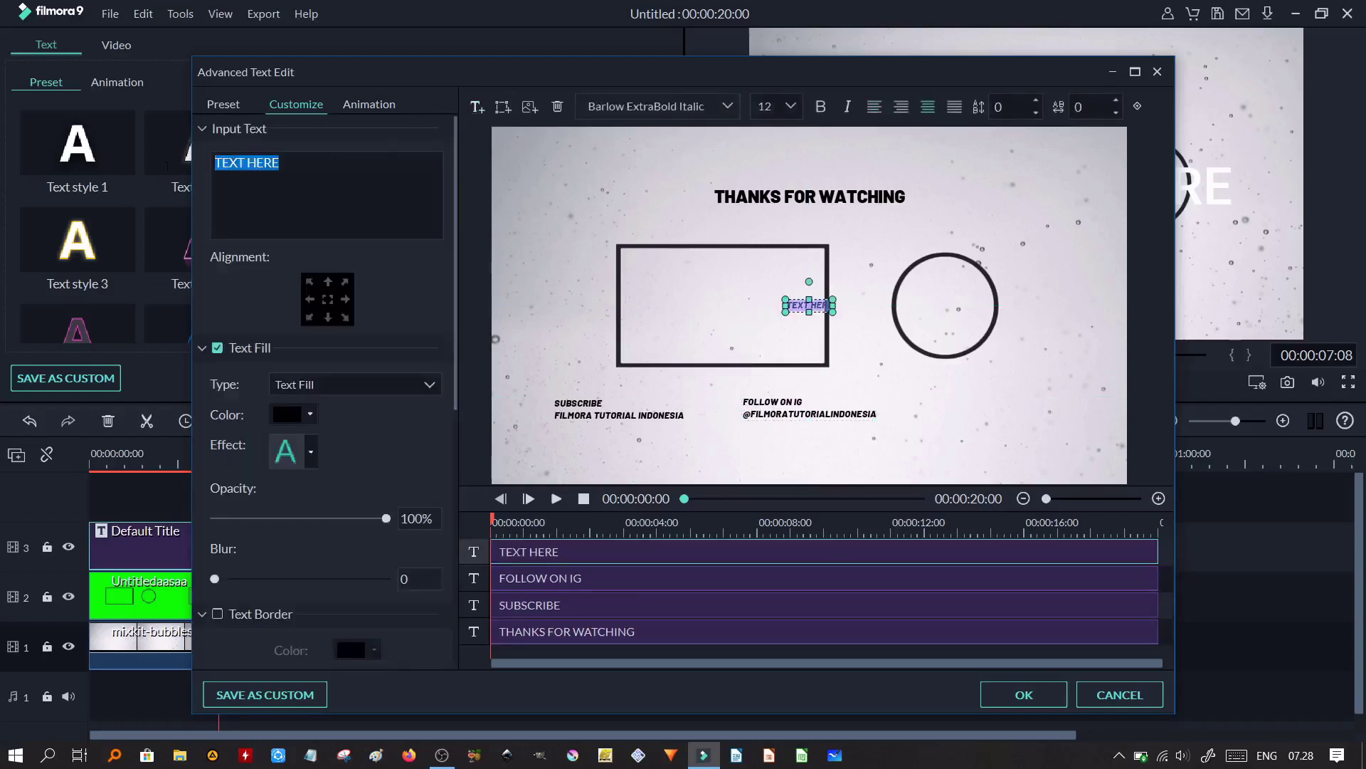
type("FIND ME ON FB")
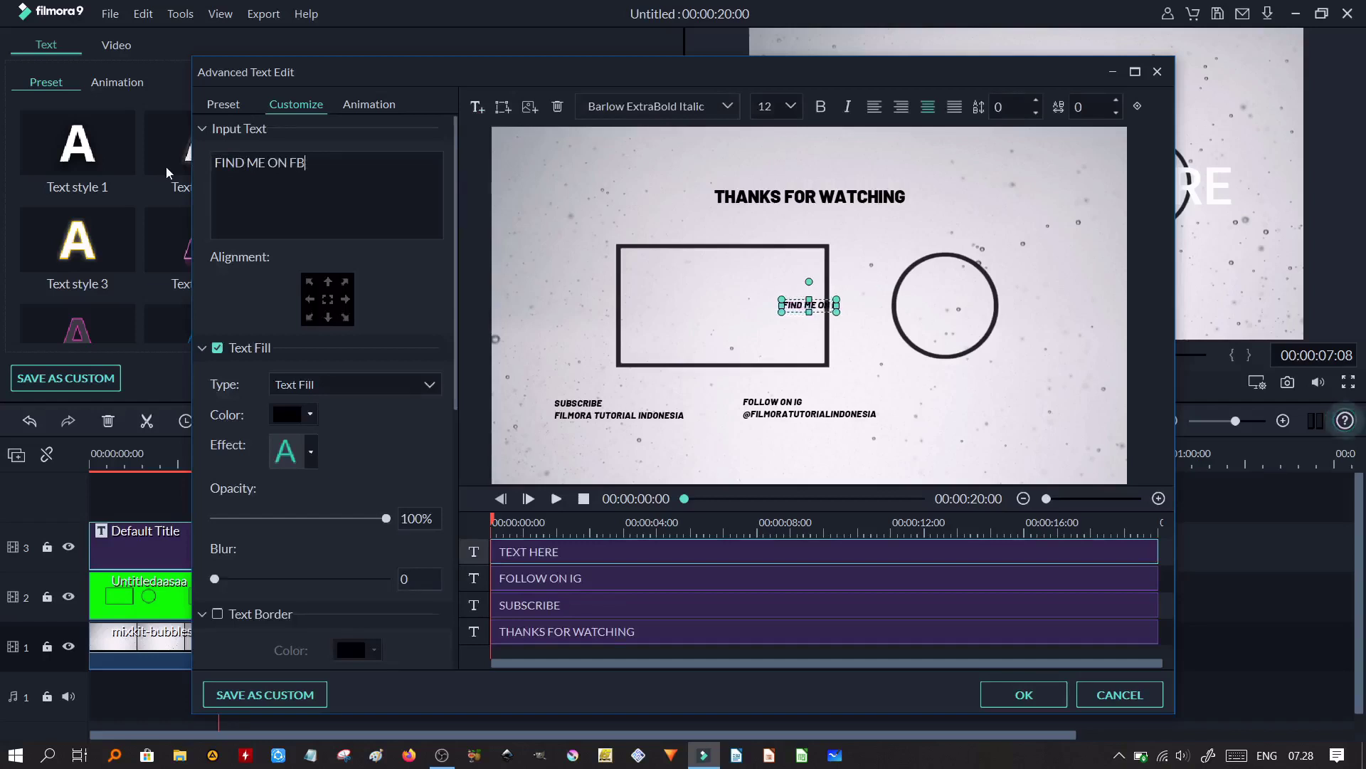
key("Return")
type("FILMORA")
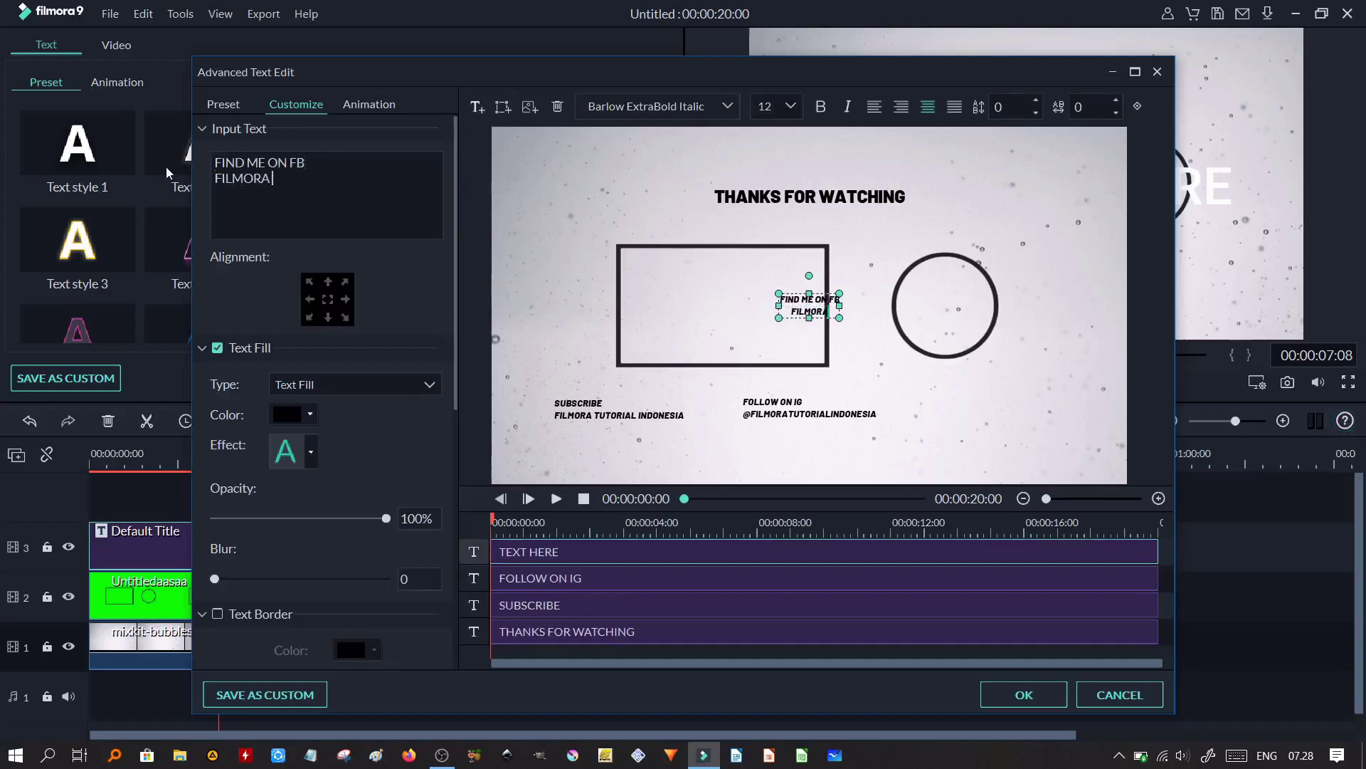
type(" TUTORIA")
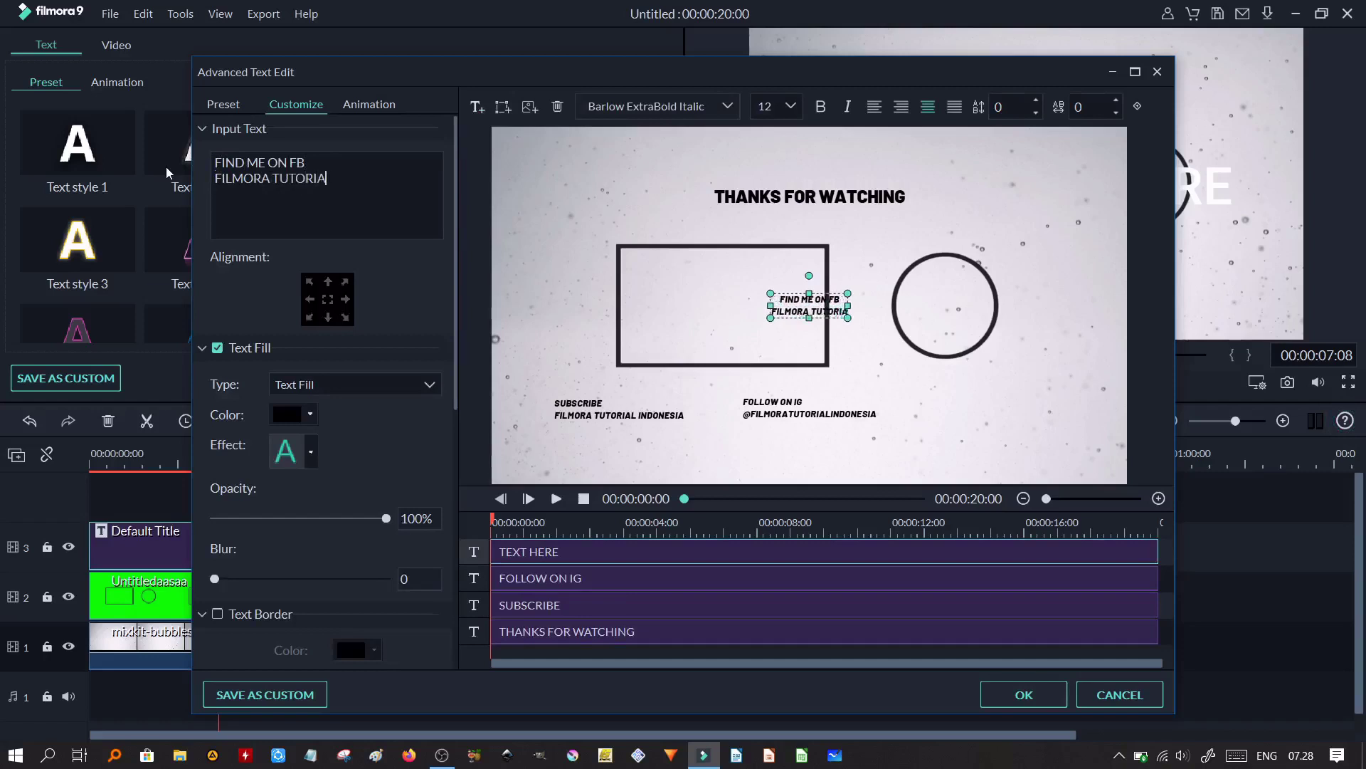
type("L INDONESIA")
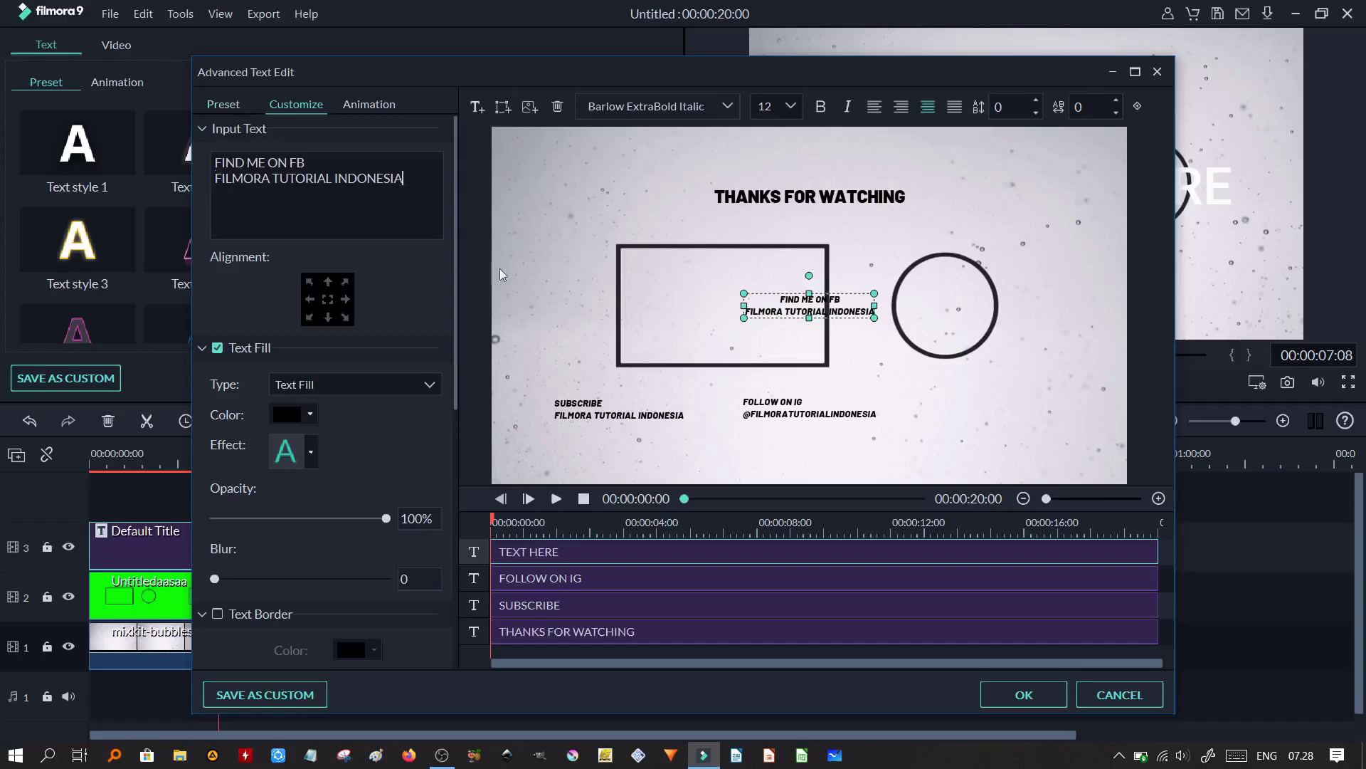
left_click_drag(419, 179, 214, 159)
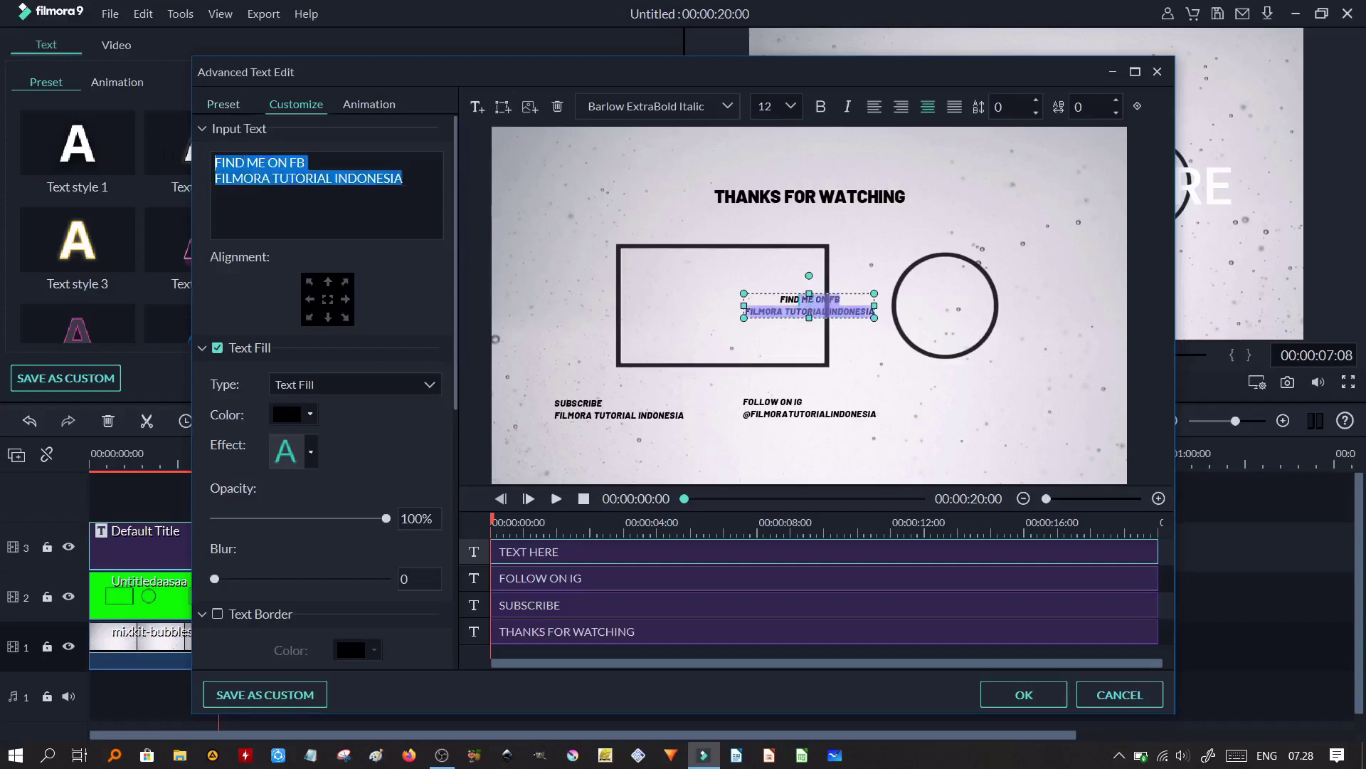
- Left-align the "FIND ME ON FB" text and place it below the circle frame, well to the right of the "FOLLOW ON IG" text
left_click(876, 114)
left_click(783, 296)
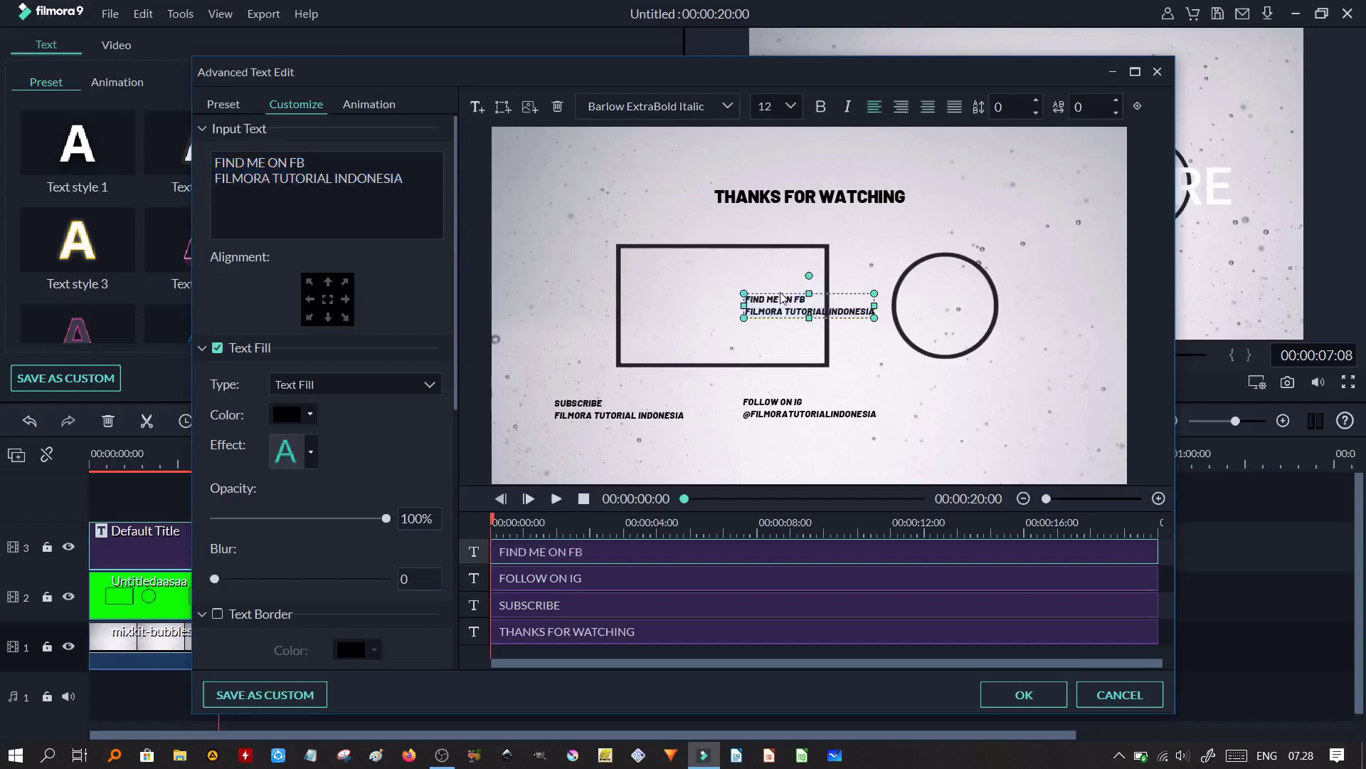
left_click_drag(771, 292, 951, 390)
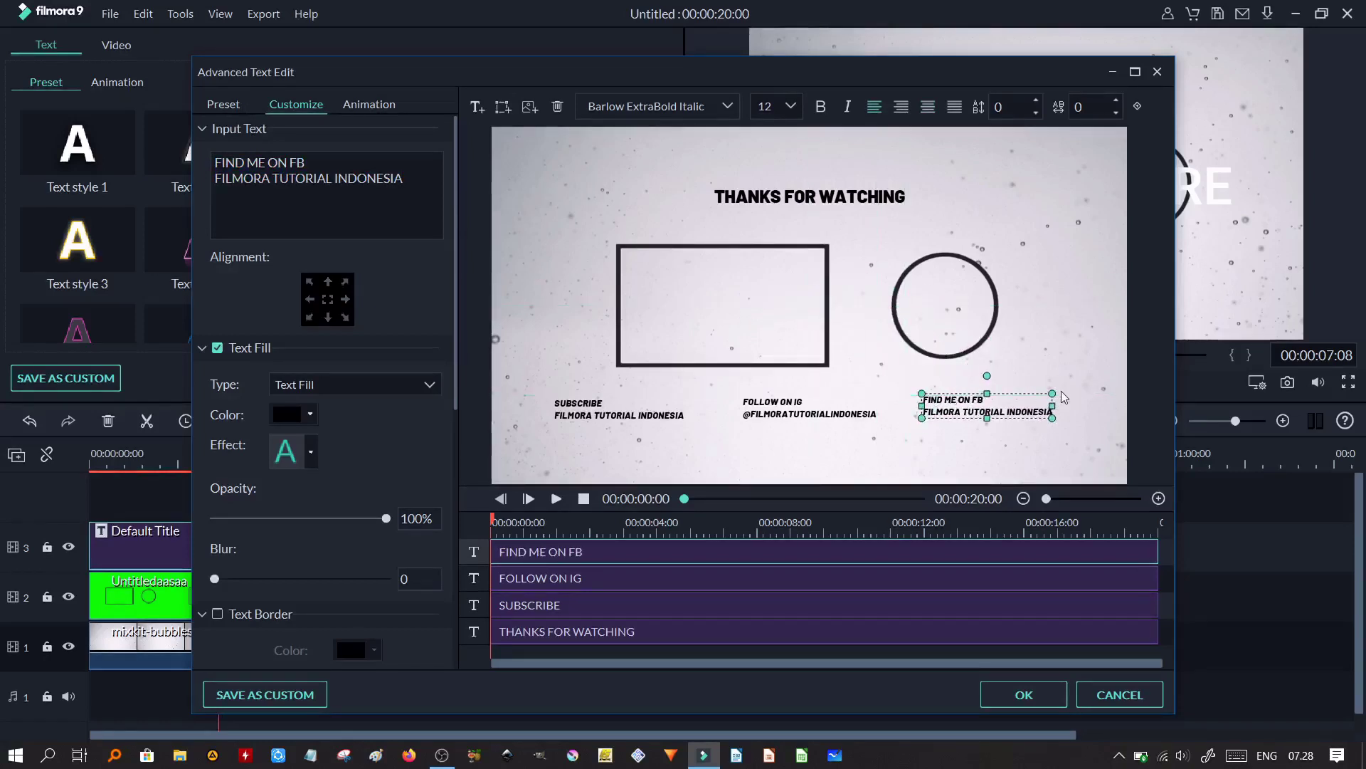
key("Right")
key("Right")
key("Right")
key("Right")
key("Right")
key("Right")
key("Right")
key("Right")
key("Right")
key("Right")
key("Right")
key("Right")
key("Right")
key("Right")
key("Right")
key("Right")
key("Right")
key("Right")
key("Right")
key("Right")
key("Right")
key("Right")
key("Right")
key("Right")
key("Right")
key("Right")
key("Right")
key("Right")
key("Right")
key("Right")
key("Right")
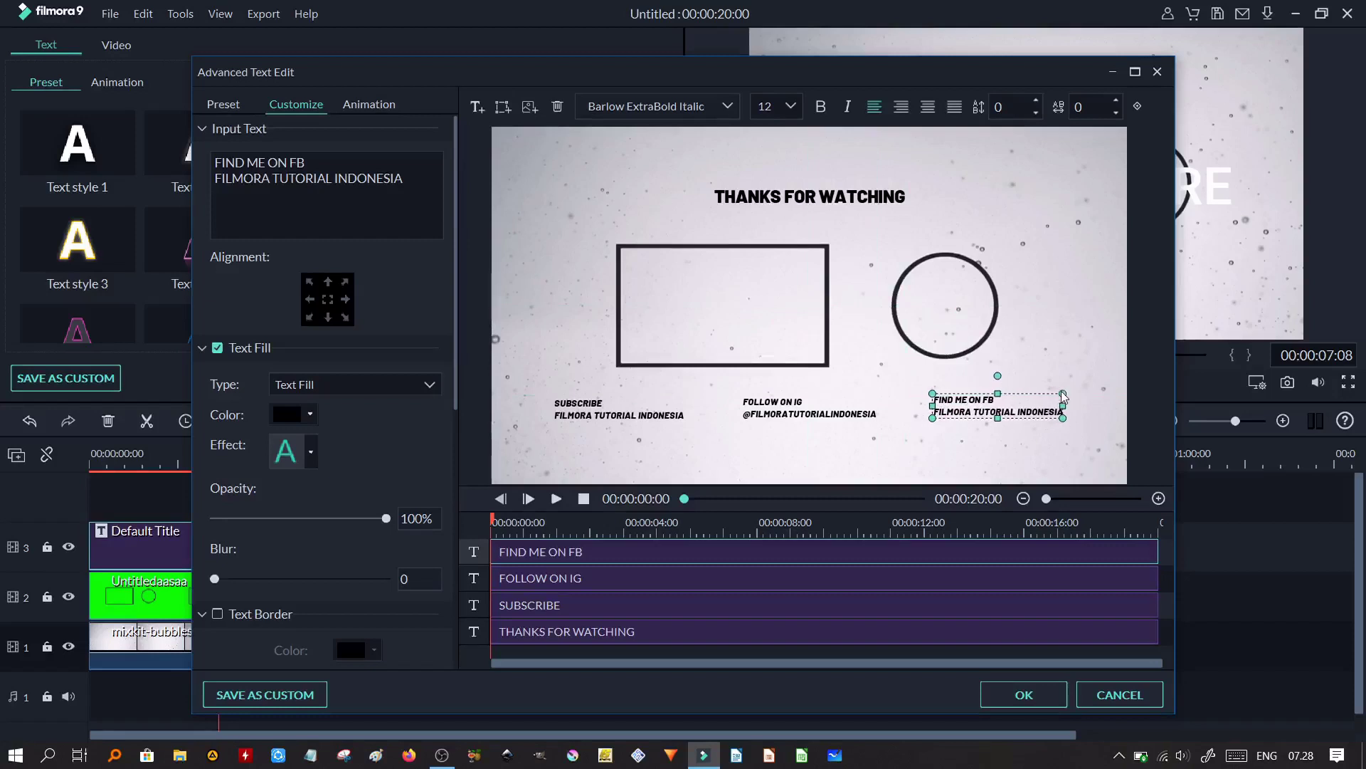
key("Right")
key("Right")
key("Right")
key("Right")
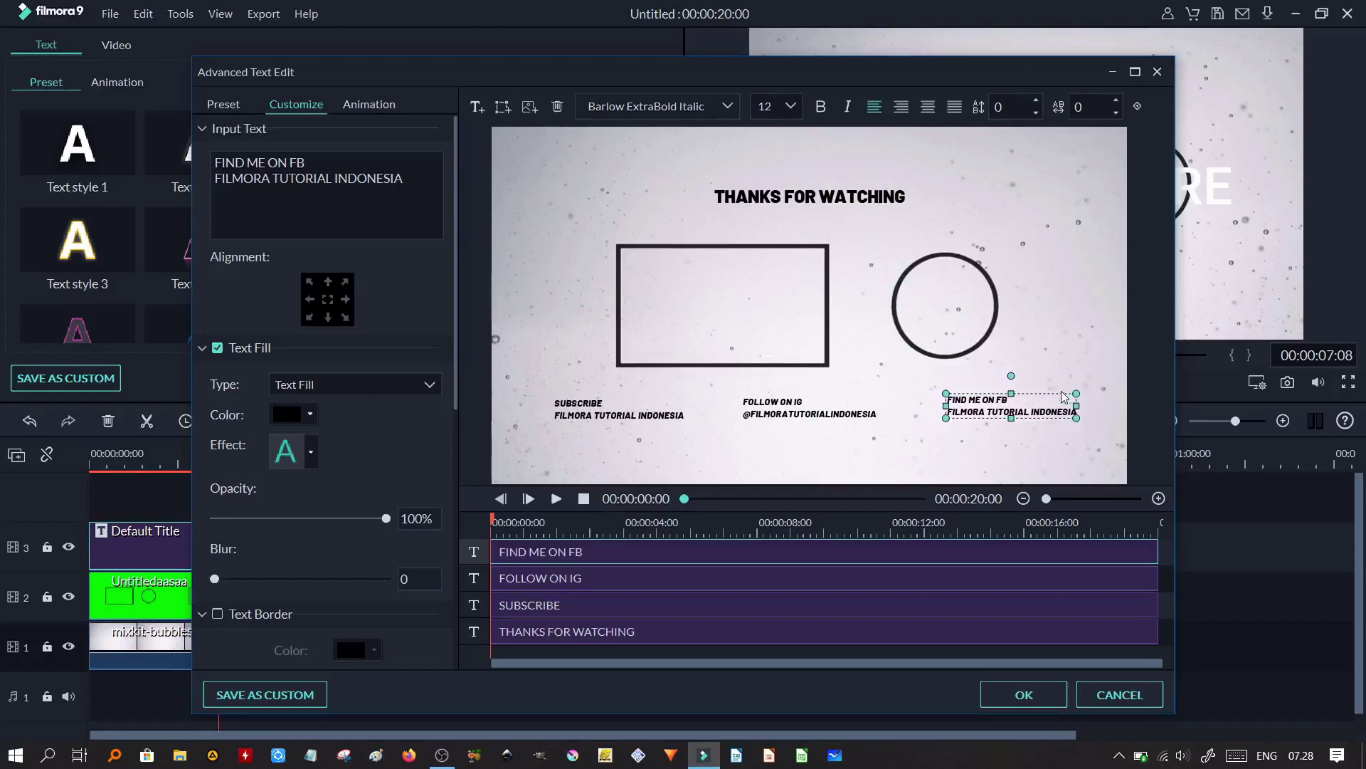
left_click(880, 445)
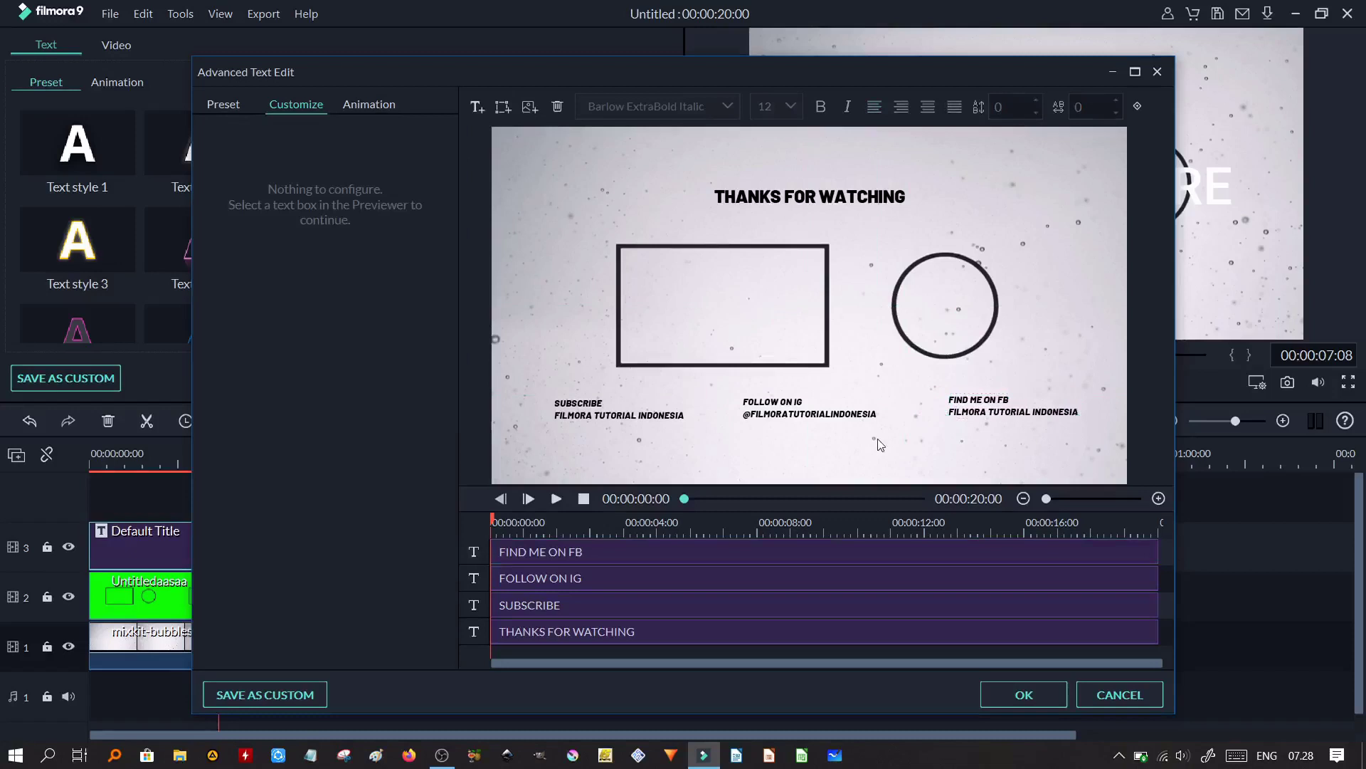
- Nudge the "FOLLOW ON IG" text slightly right to even out the spacing between the three captions
left_click(821, 421)
key("Right")
key("Right")
key("Right")
key("Right")
key("Right")
key("Right")
key("Right")
key("Right")
key("Right")
key("Right")
key("Right")
key("Right")
key("Right")
key("Right")
key("Right")
key("Right")
key("Right")
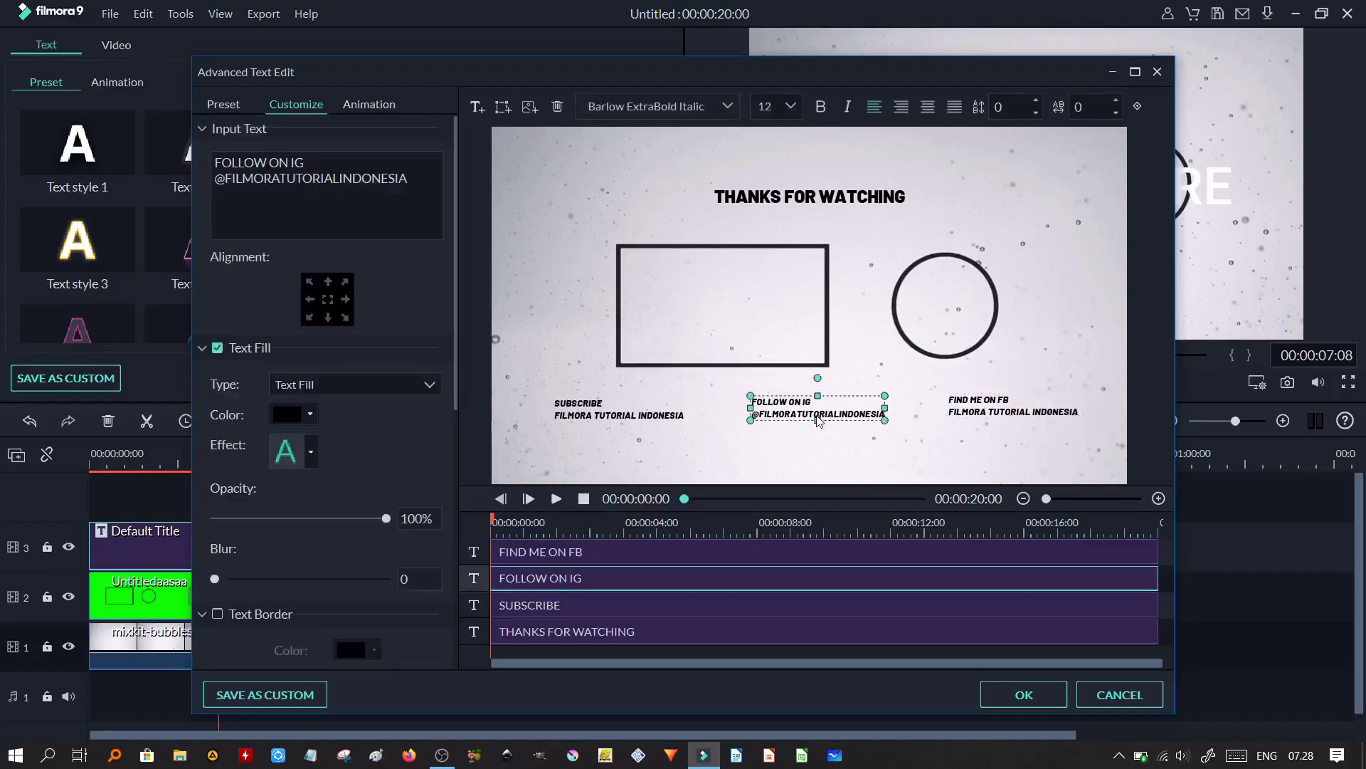
left_click(670, 458)
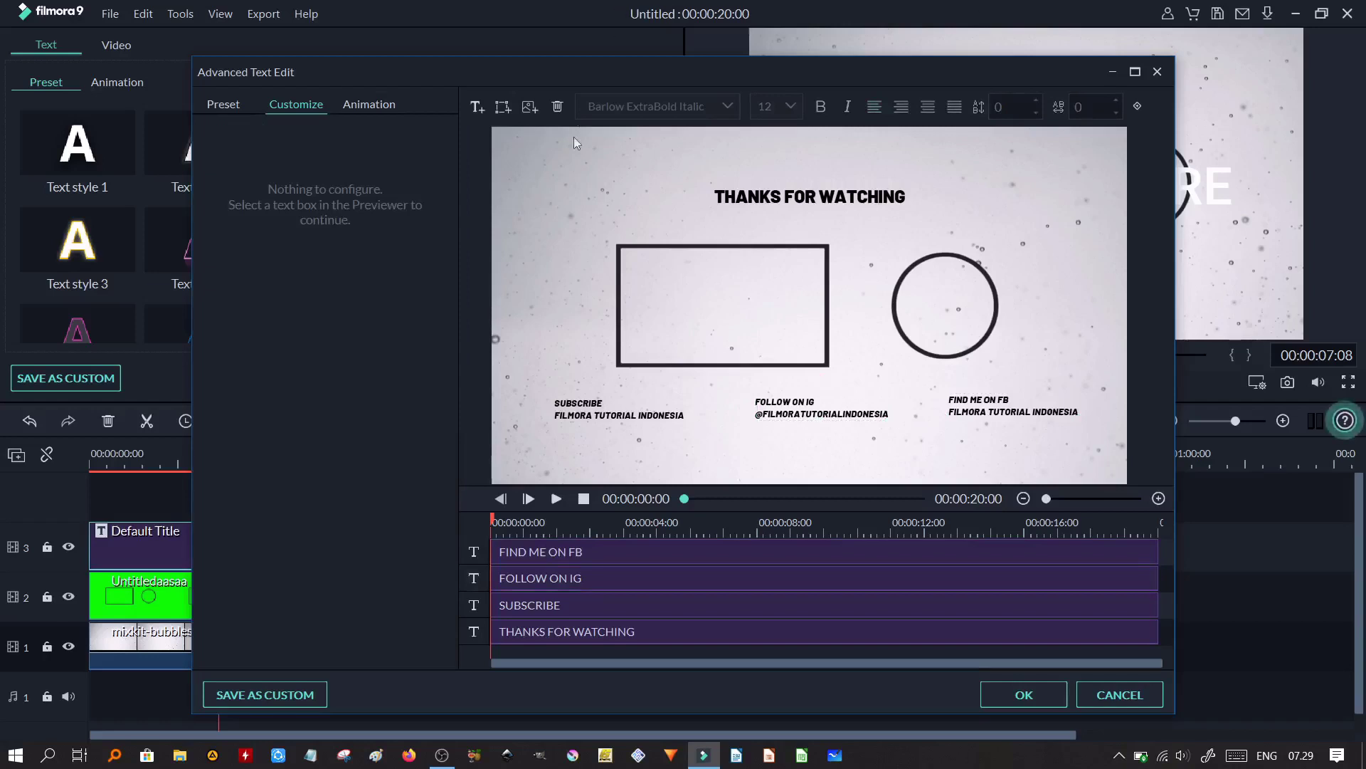
- Insert the youtube-black image from the Downloads folder into the title
left_click(530, 108)
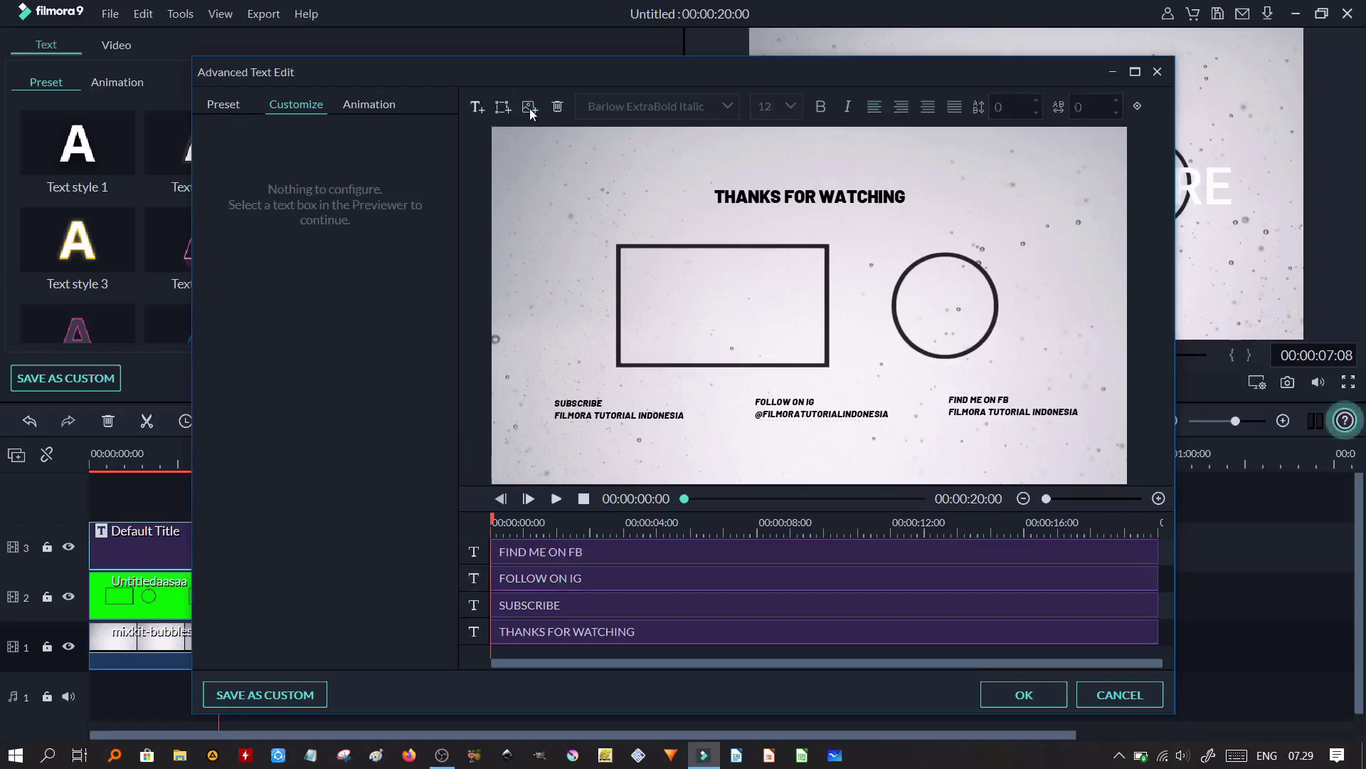
scroll(274, 235, "up", 3)
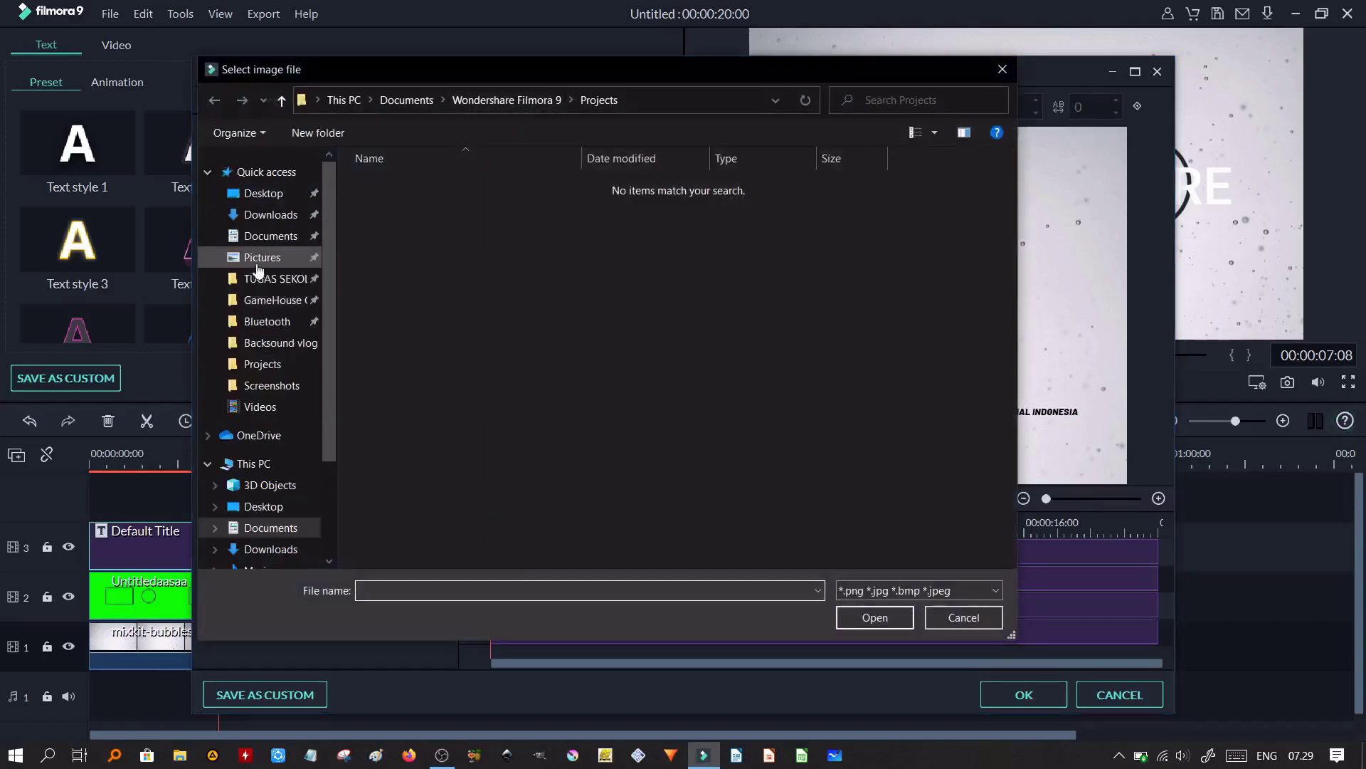
left_click(279, 215)
double_click(430, 387)
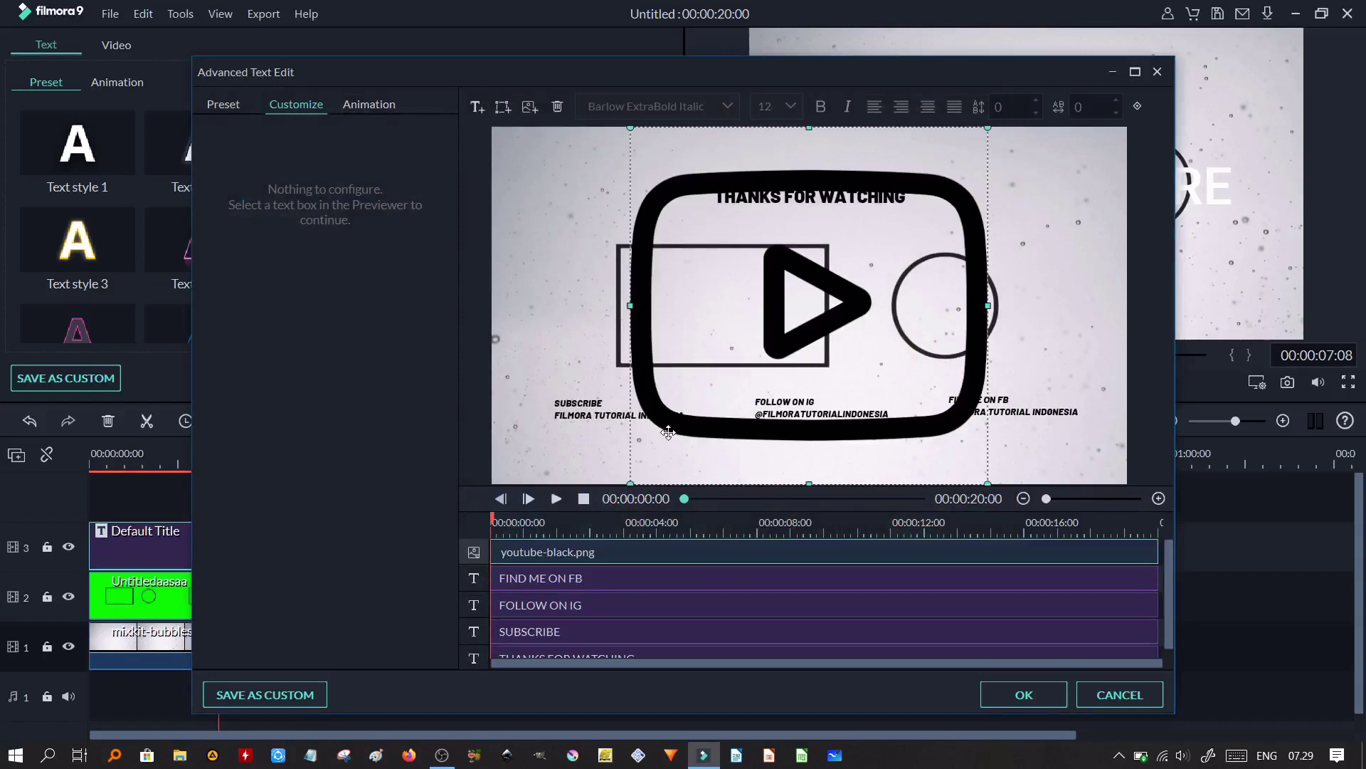
- Shrink the YouTube icon to about caption height and place it just left of the "SUBSCRIBE" text
left_click_drag(878, 185, 752, 257)
left_click_drag(861, 198, 574, 396)
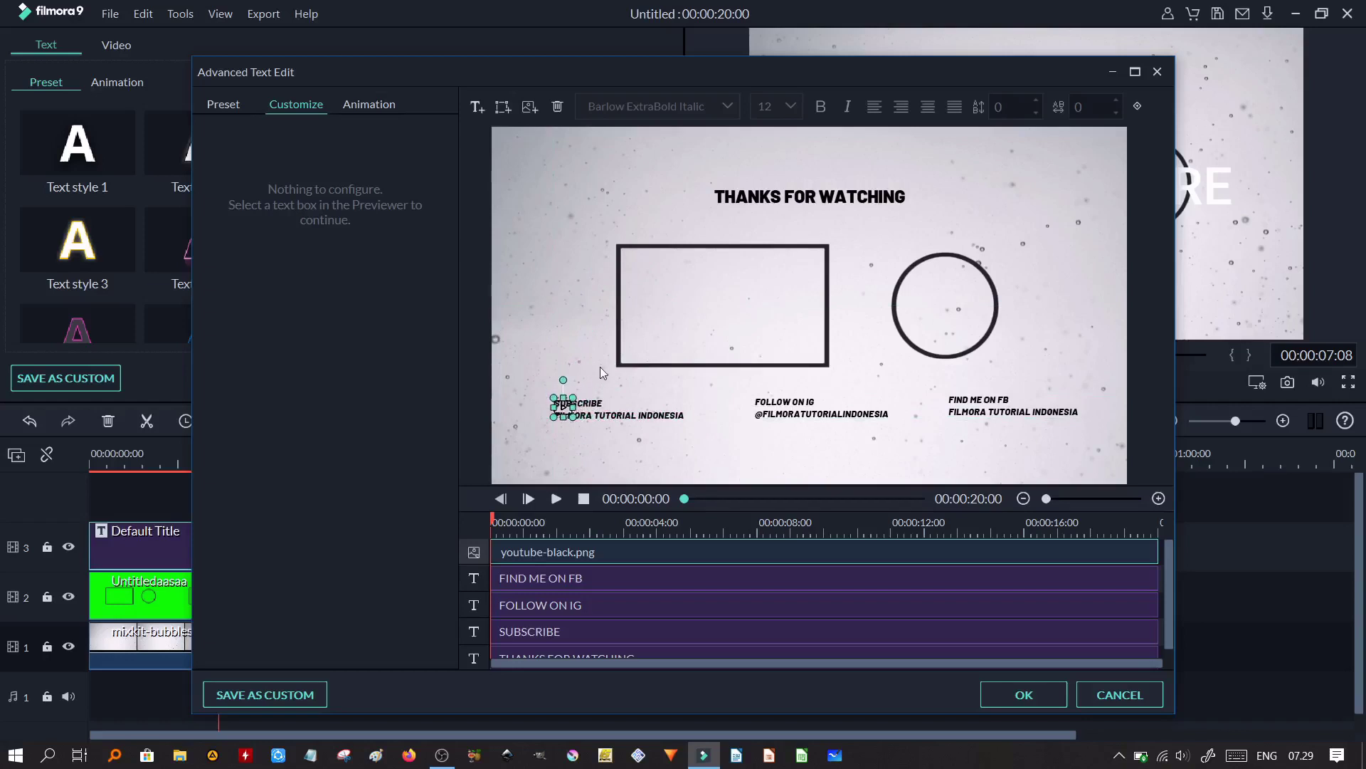
key("Left")
key("Left")
key("Left")
key("Left")
key("Left")
key("Left")
key("Left")
key("Left")
key("Left")
key("Left")
key("Left")
key("Left")
key("Left")
key("Left")
key("Left")
key("Left")
key("Left")
key("Left")
key("Left")
key("Left")
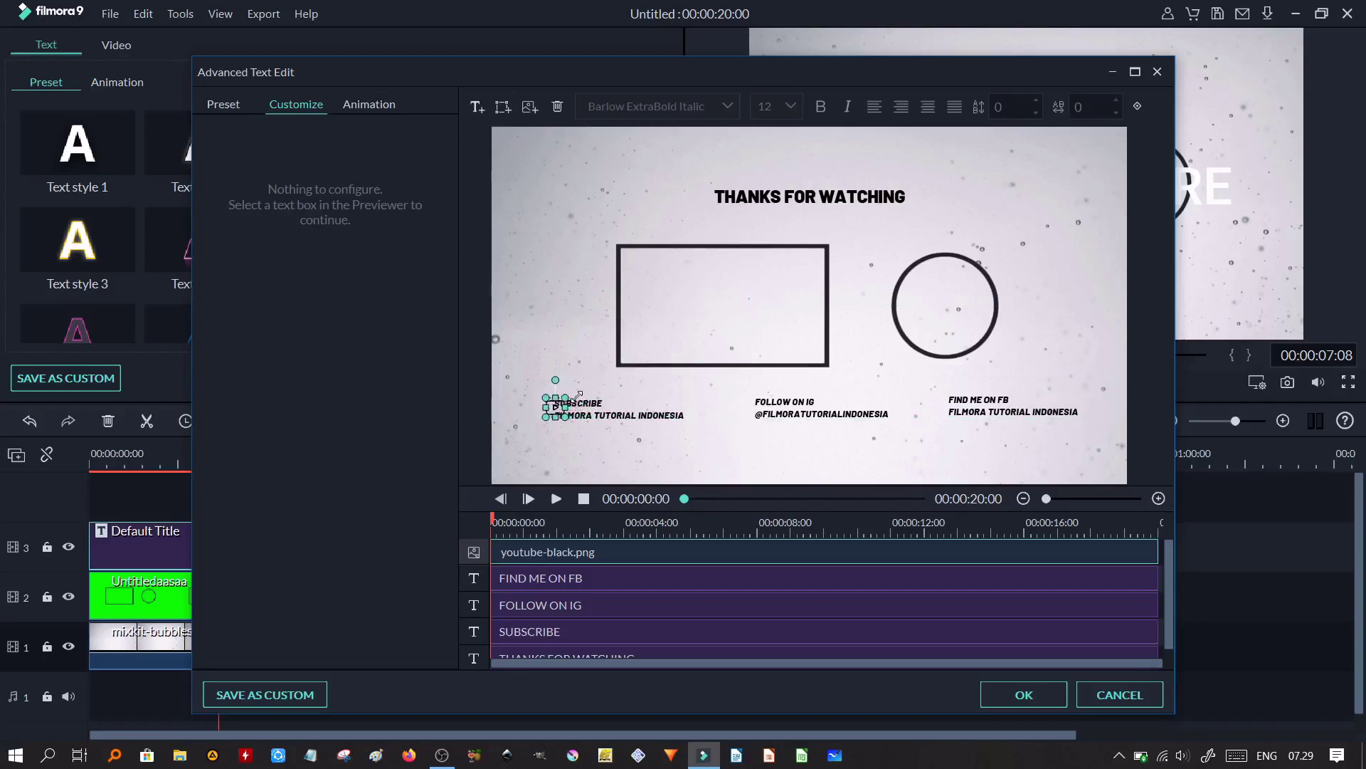
key("Left")
key("Left")
key("Left")
key("Left")
key("Left")
key("Left")
key("Left")
key("Left")
key("Left")
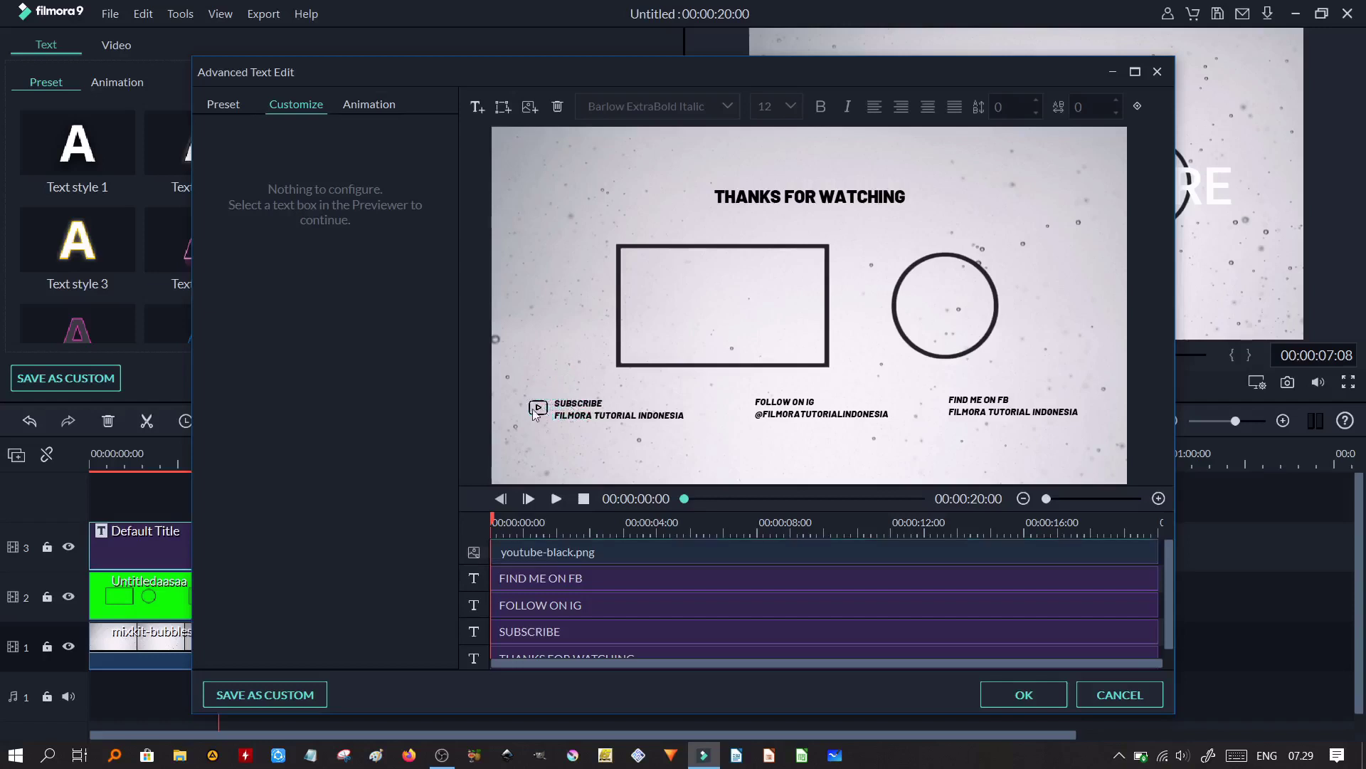
- Enlarge the YouTube icon slightly and nudge it to line up with the two lines of the "SUBSCRIBE" caption
left_click_drag(551, 421, 554, 426)
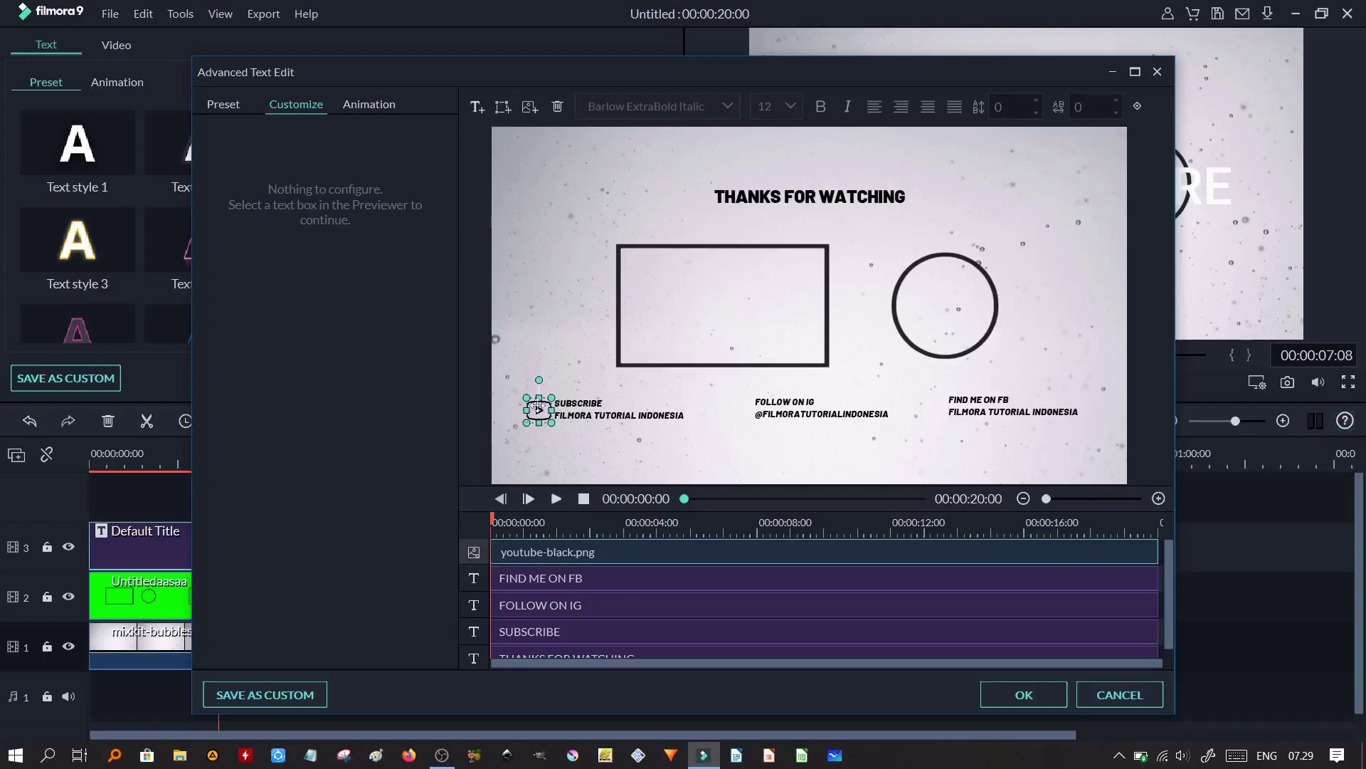
left_click(578, 362)
left_click(538, 411)
key("Up")
key("Up")
key("Up")
key("Left")
key("Up")
key("Left")
key("Right")
left_click(529, 347)
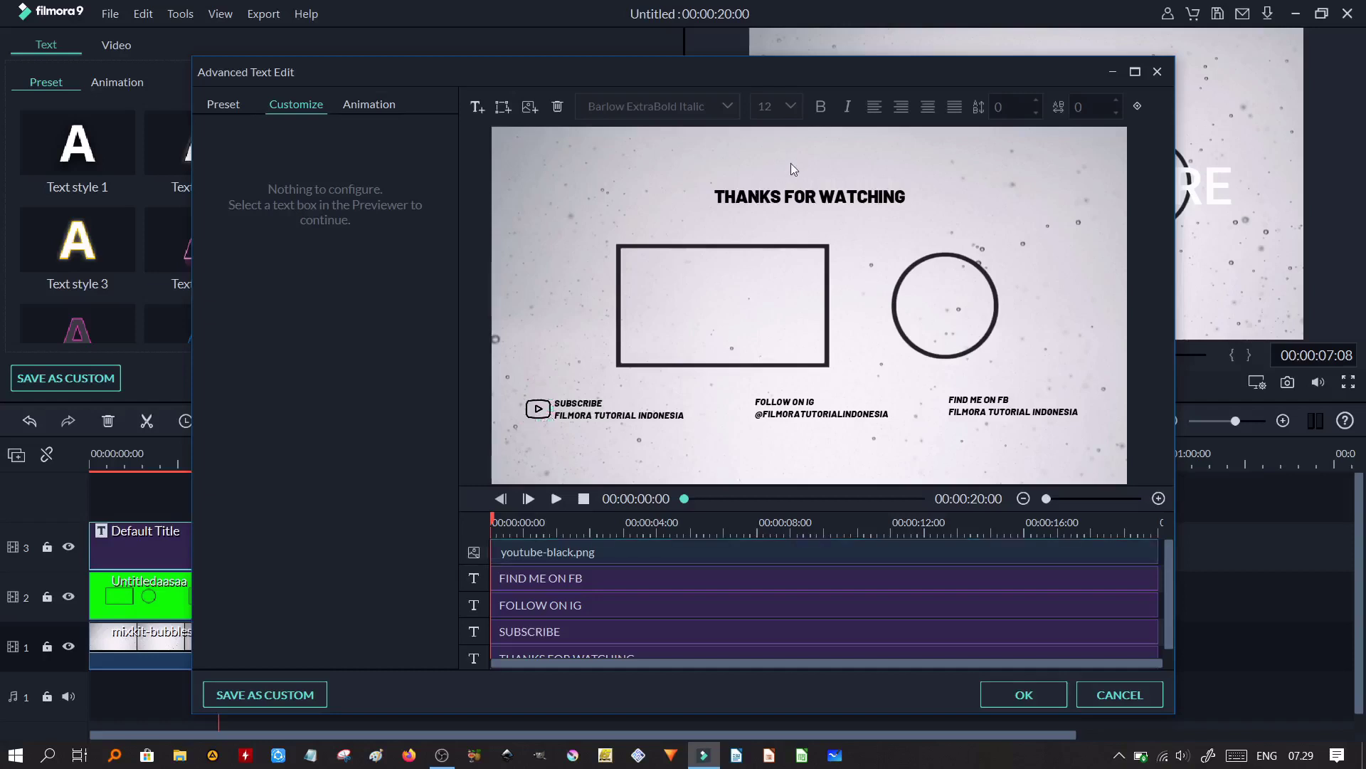
left_click(543, 409)
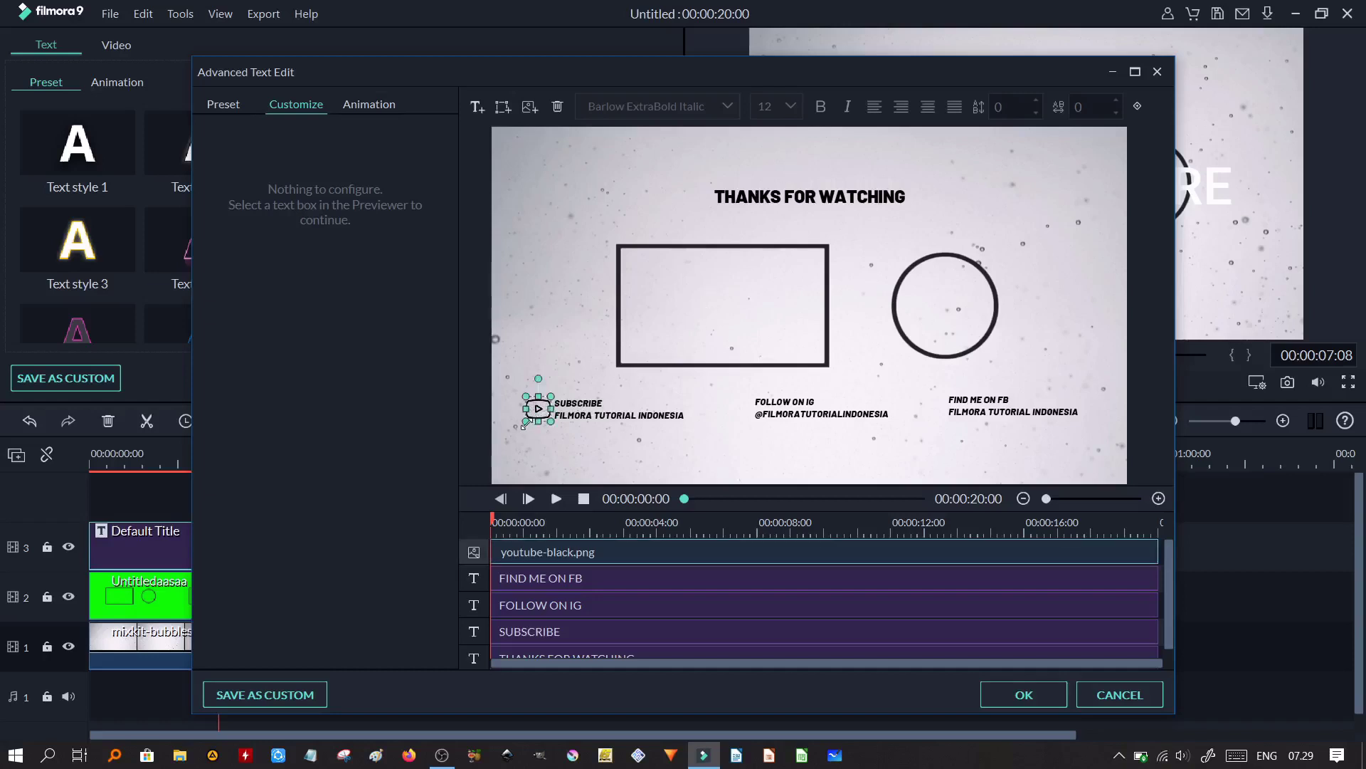
left_click_drag(518, 428, 520, 429)
left_click(560, 370)
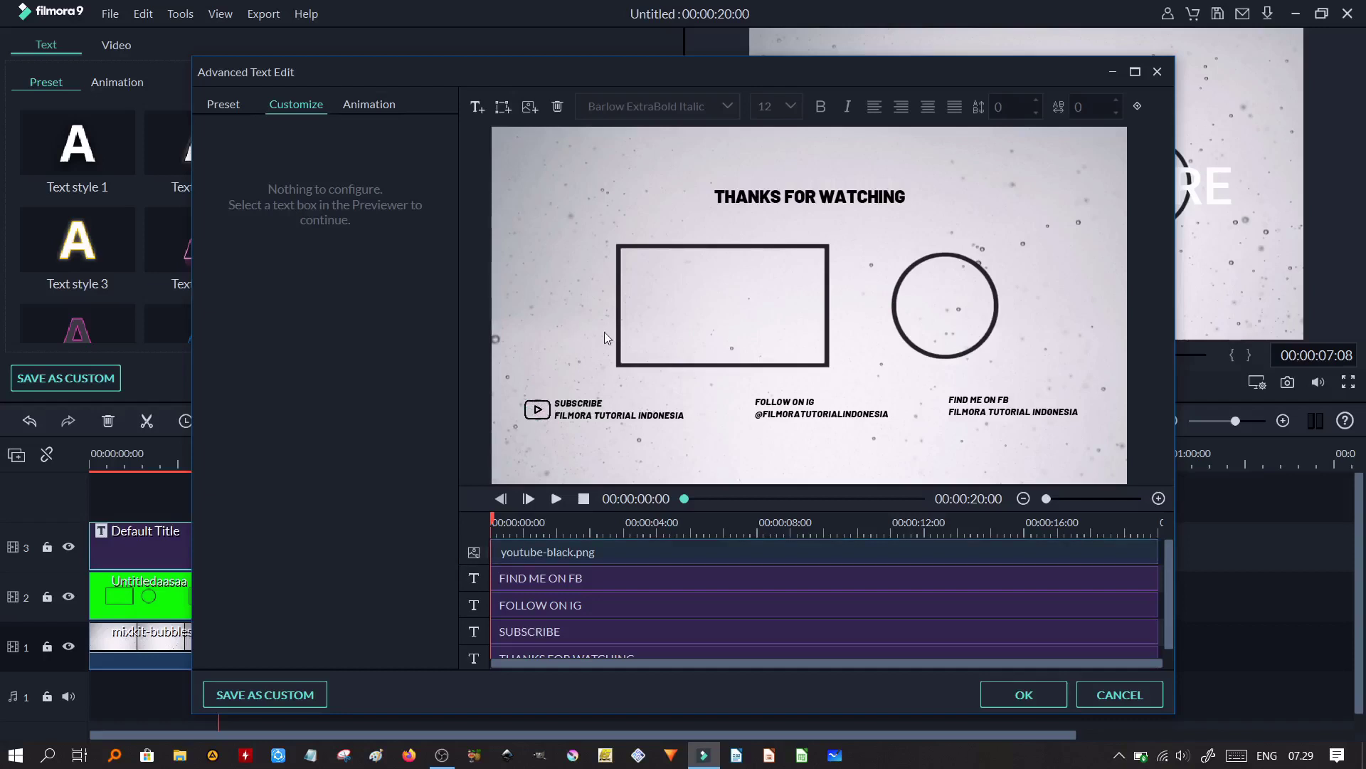
- Insert the instagram image from Downloads, shrink it to icon size and move it to the start of the "FOLLOW ON IG" caption
left_click(531, 109)
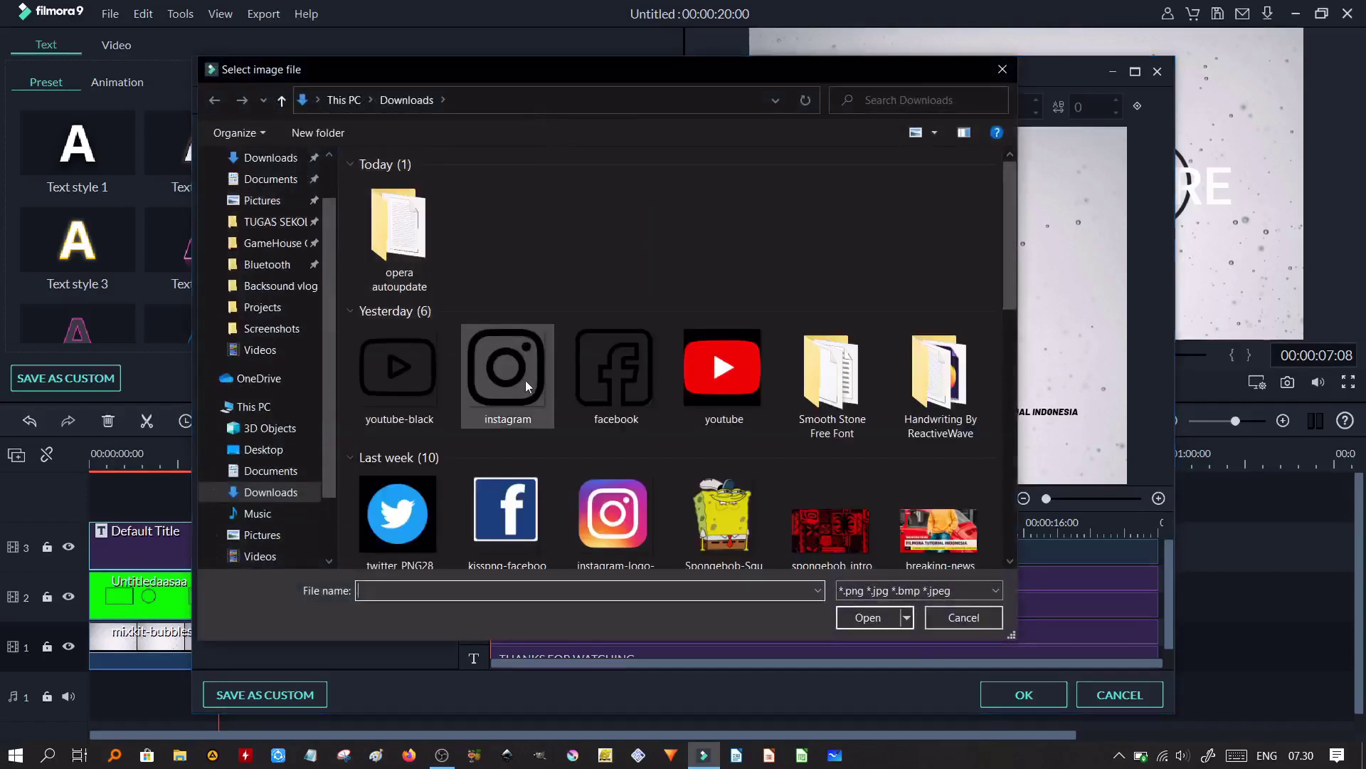
double_click(526, 383)
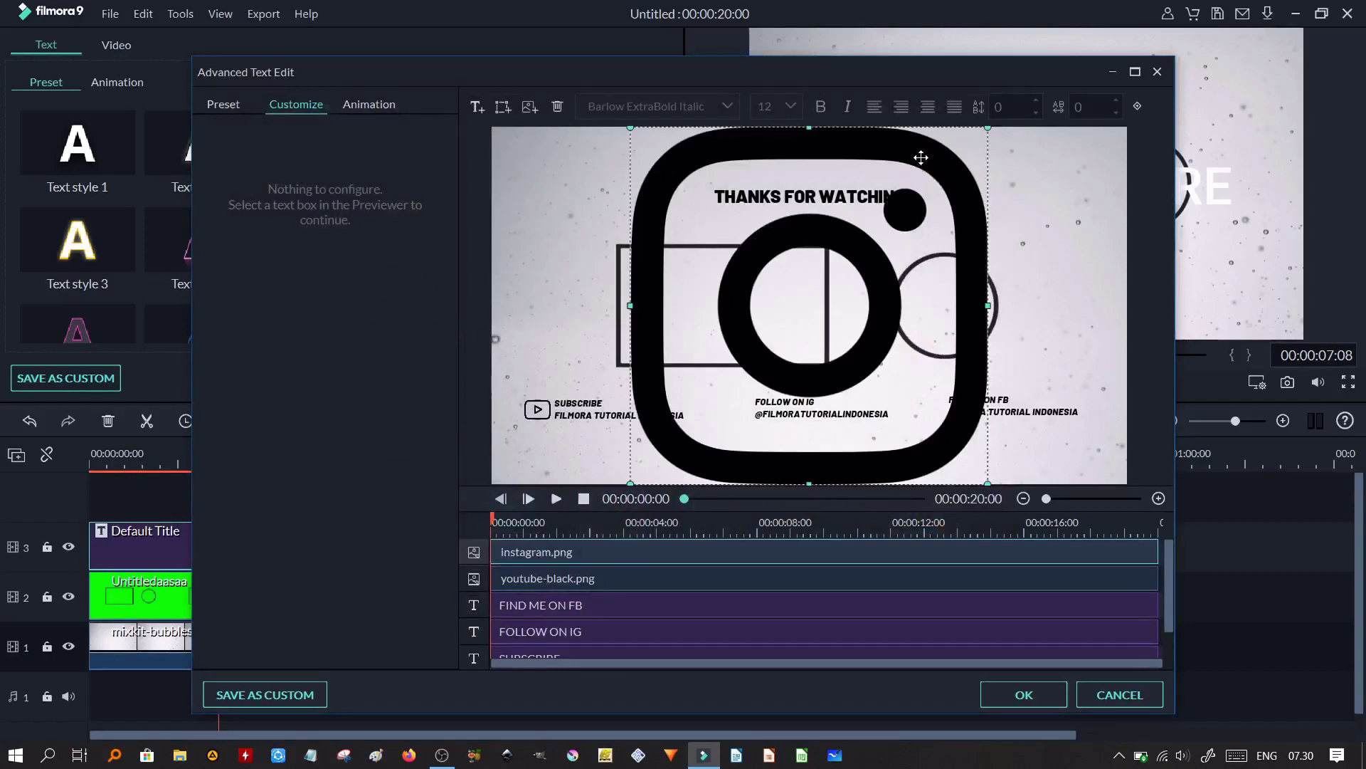
left_click_drag(921, 158, 826, 206)
left_click_drag(894, 175, 779, 407)
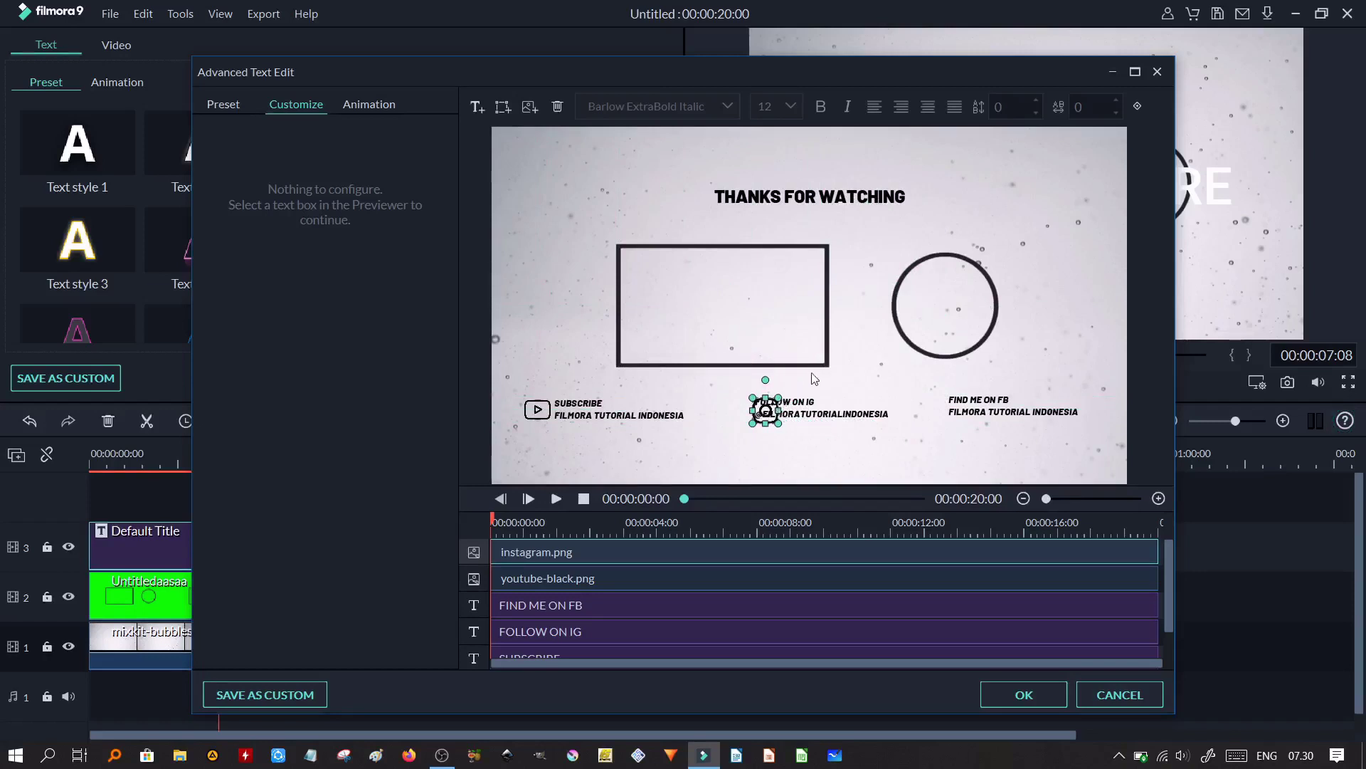
- Shift the Instagram icon left until it clears the "FOLLOW ON IG" text and scale it down slightly
key("Left")
key("Left")
key("Left")
key("Left")
key("Left")
key("Left")
key("Left")
key("Left")
key("Left")
key("Left")
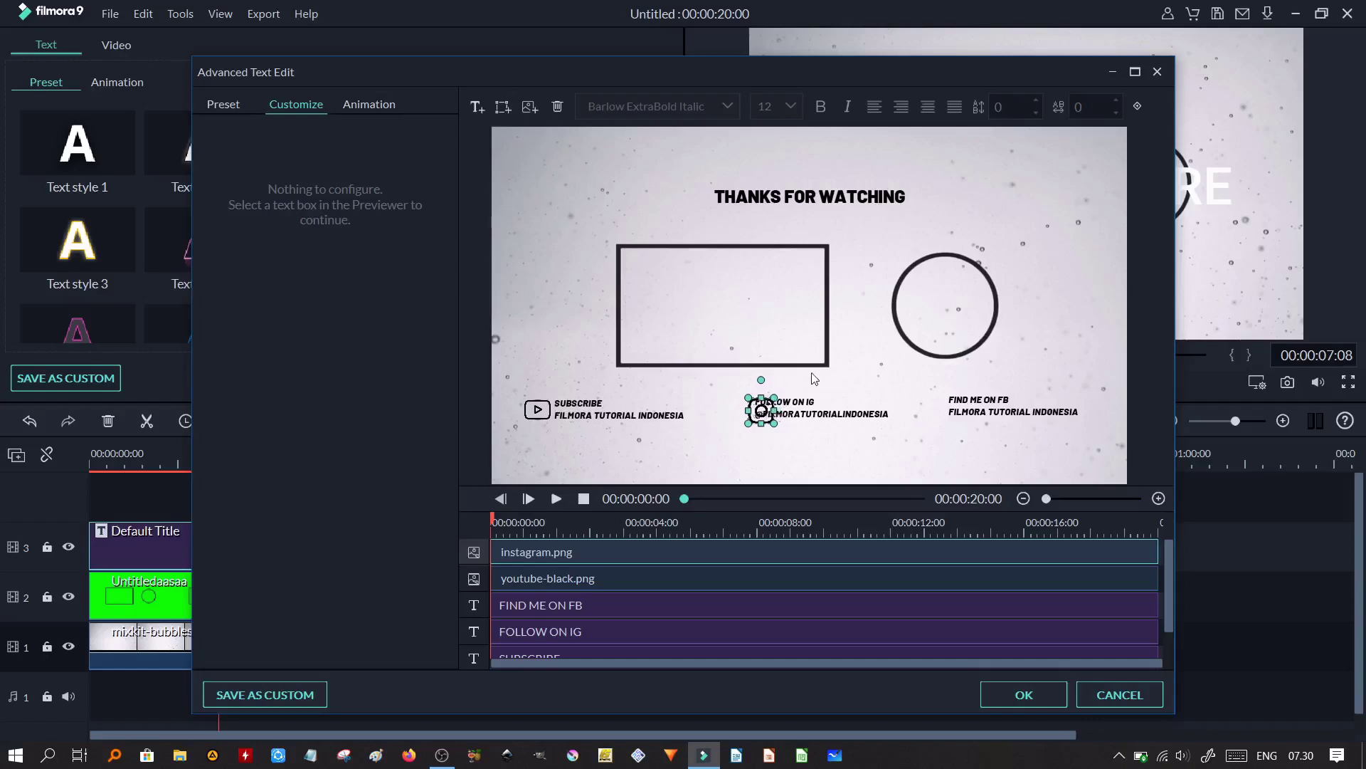
key("Left")
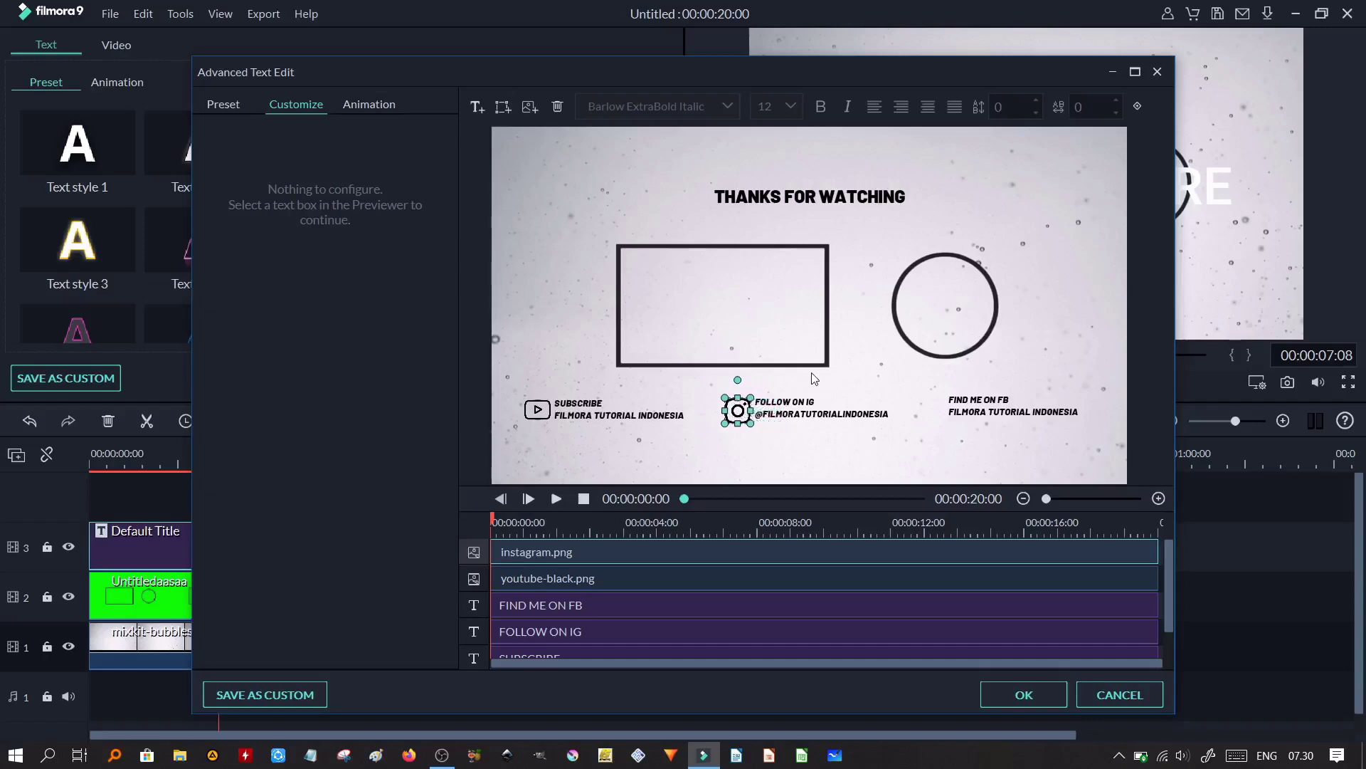
left_click(883, 390)
left_click(725, 420)
left_click_drag(724, 428, 726, 424)
left_click(834, 386)
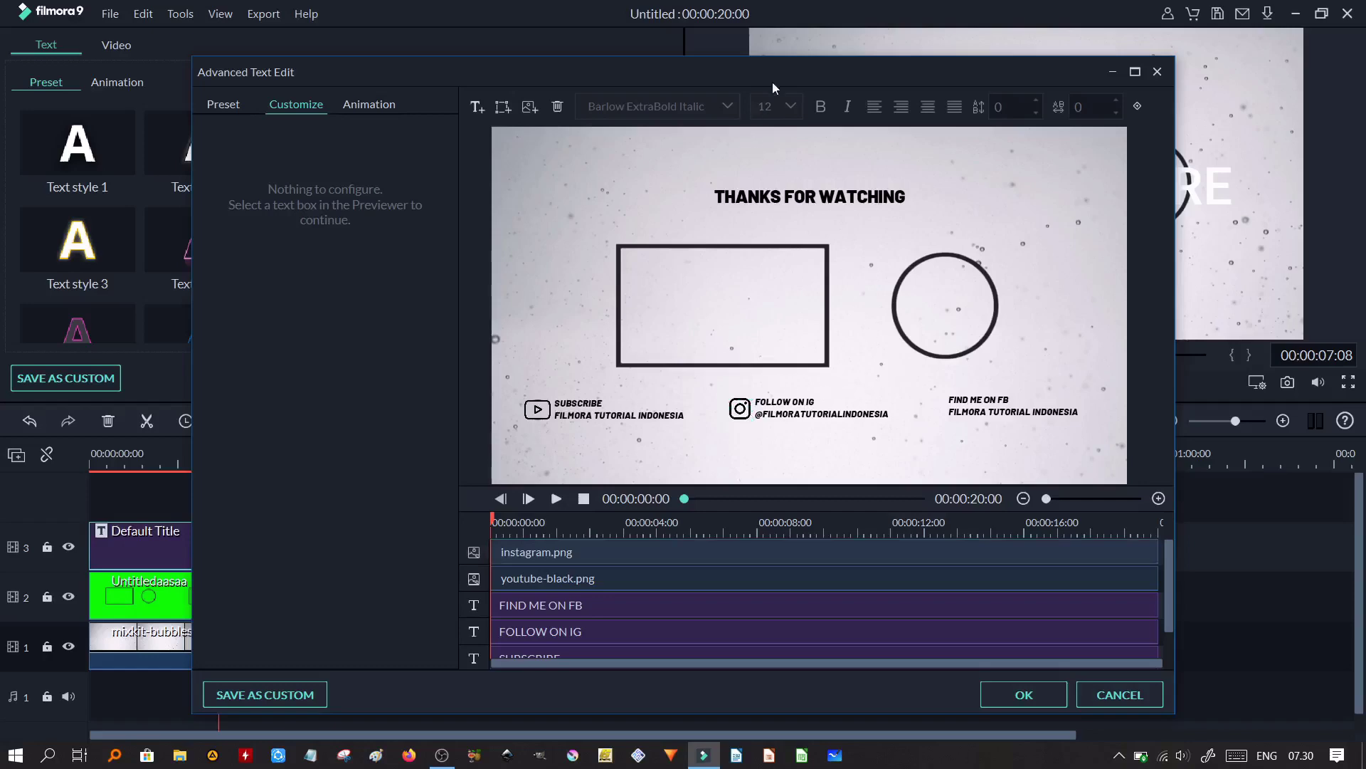
- Insert the facebook image from Downloads, shrink it to icon size and move it to the start of the "FIND ME ON FB" caption
left_click(535, 106)
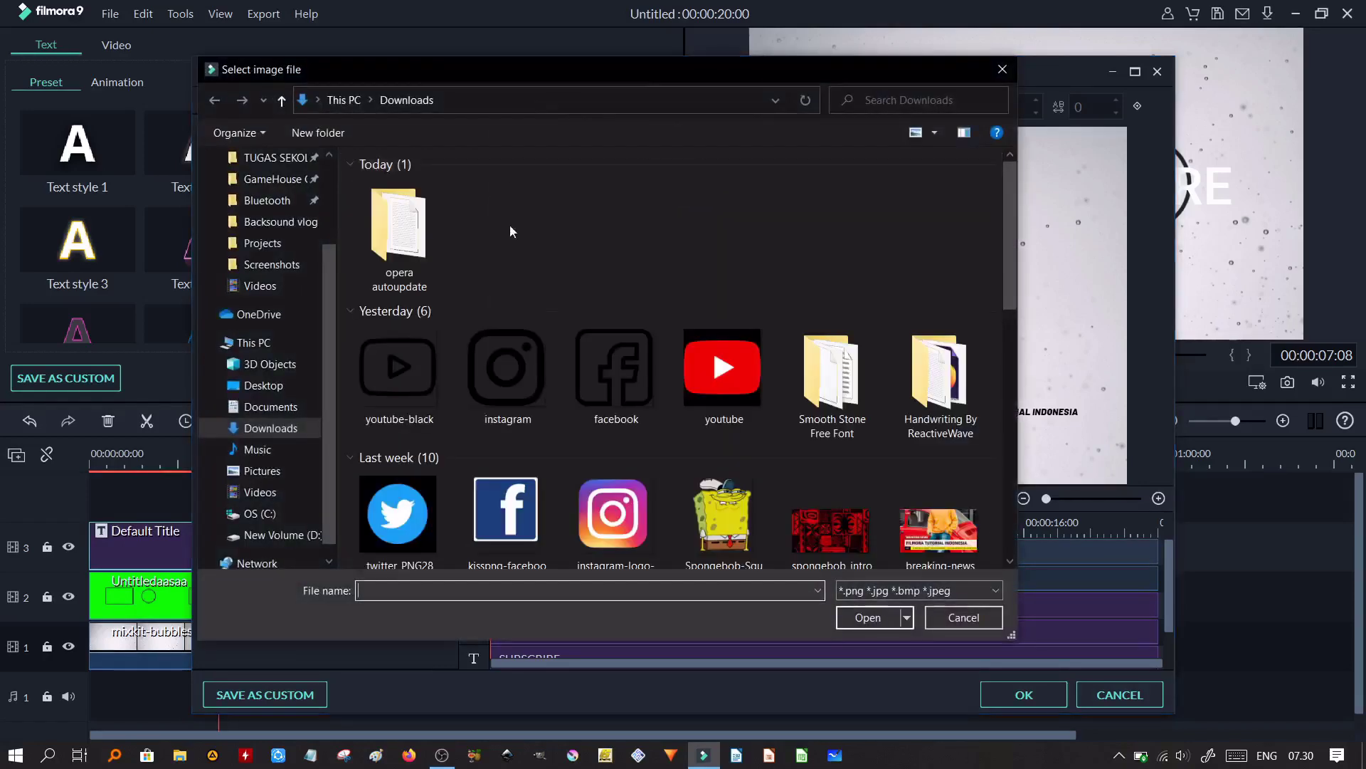
double_click(606, 398)
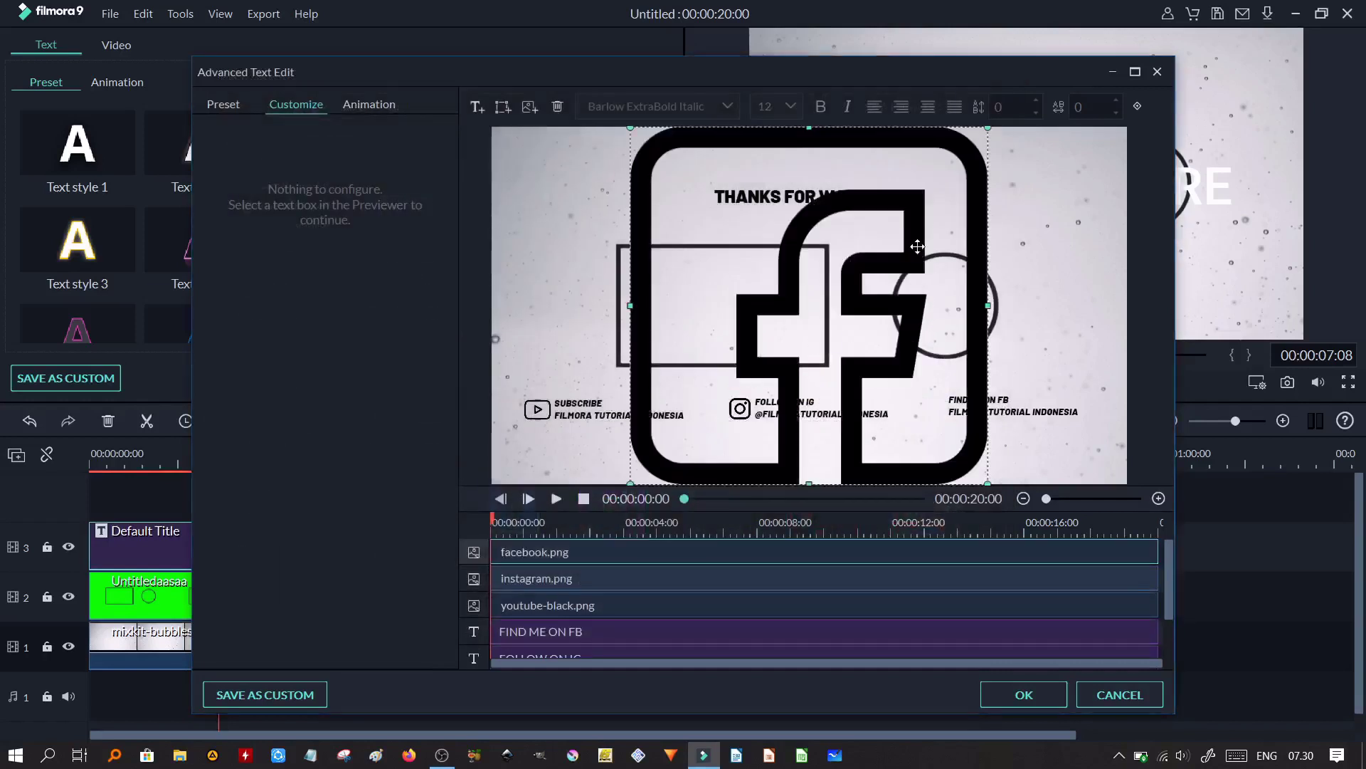
left_click_drag(911, 215, 817, 261)
left_click_drag(892, 175, 951, 396)
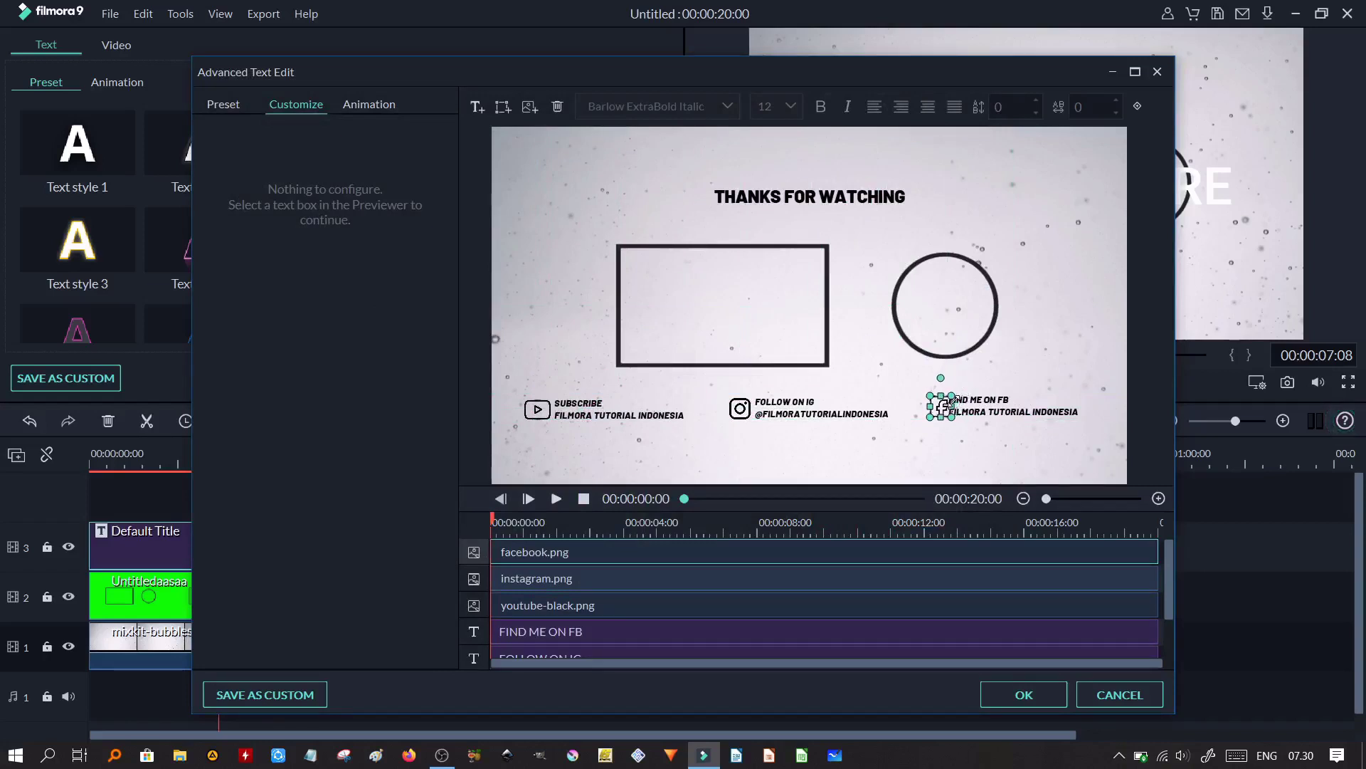
left_click(983, 374)
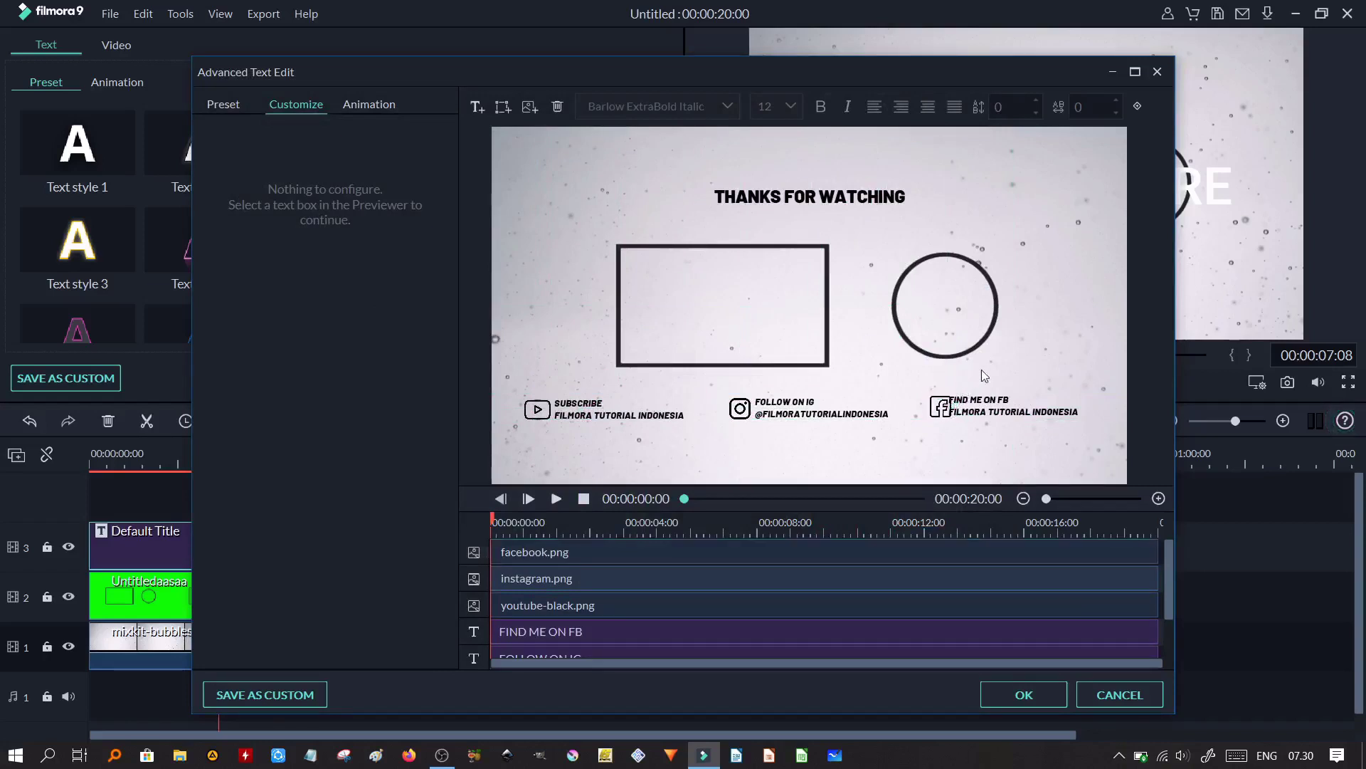
- Nudge the Facebook icon left and slightly up so it sits just beside the "FIND ME ON FB" text
left_click(943, 412)
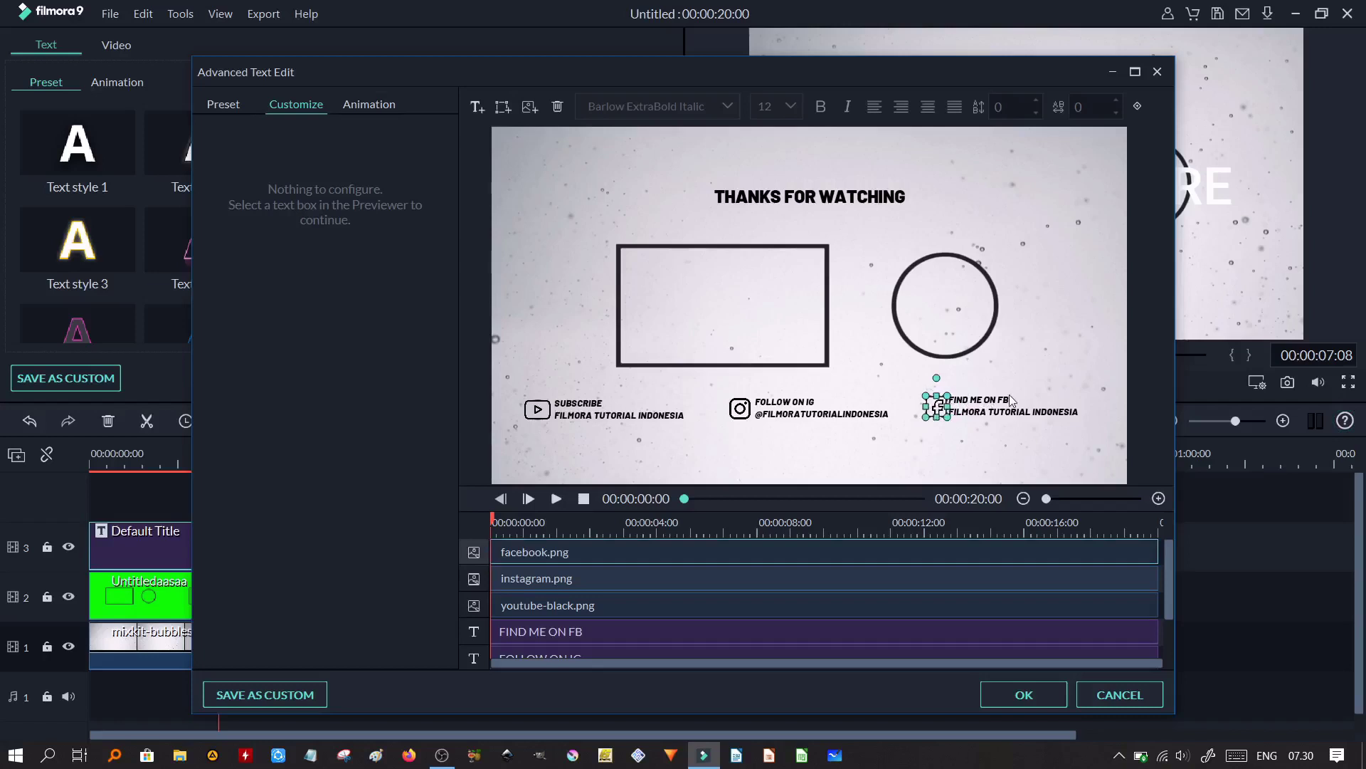
key("Left")
left_click(1059, 364)
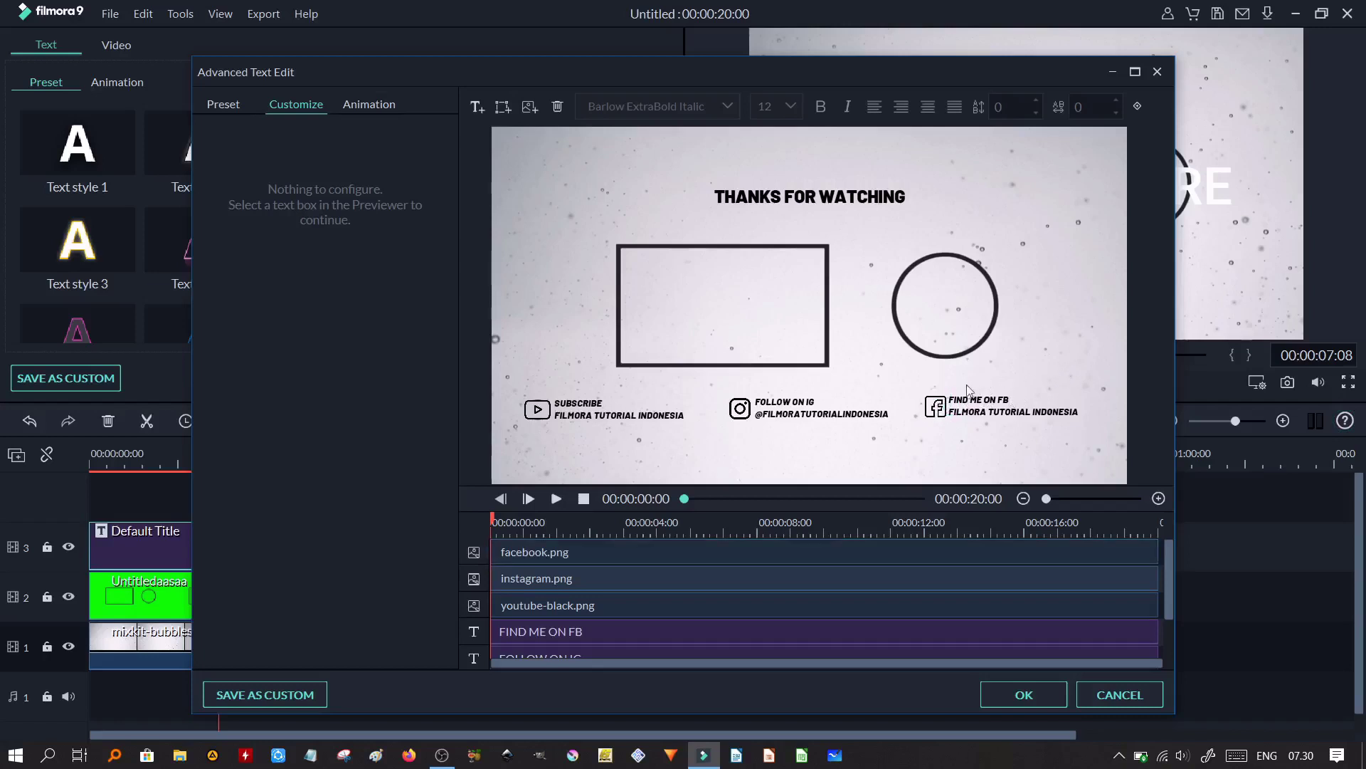
left_click(938, 404)
key("Up")
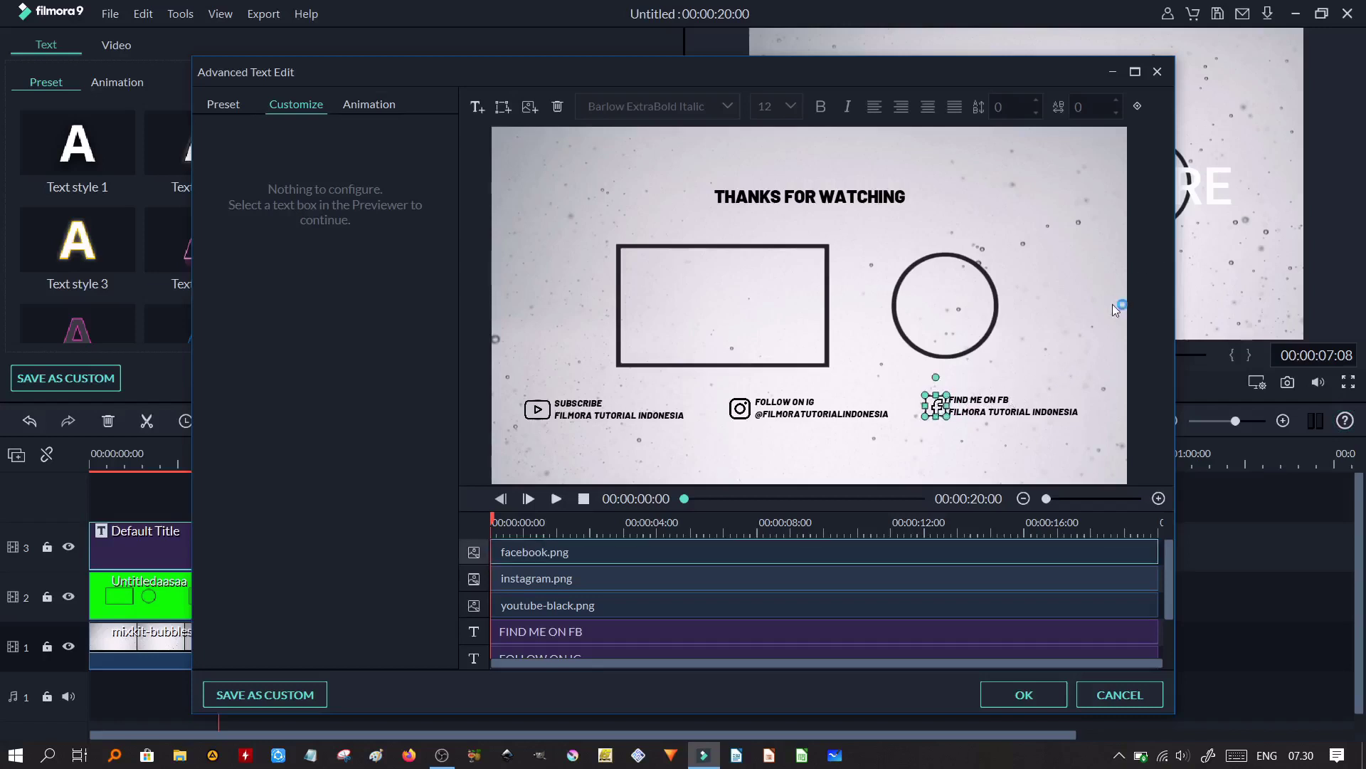
key("Left")
key("Left")
left_click(1108, 308)
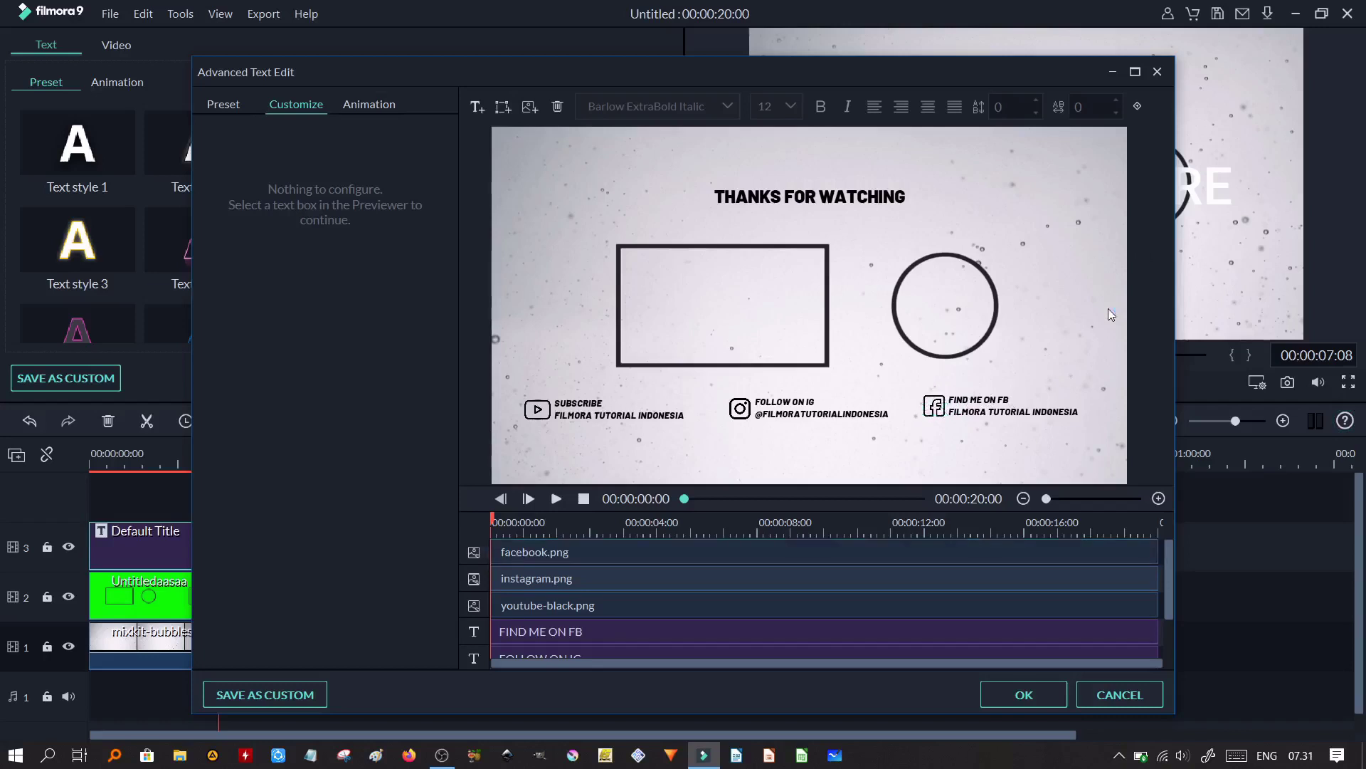
- Nudge the "FIND ME ON FB" text right to leave a wider gap after the Facebook icon
left_click(972, 398)
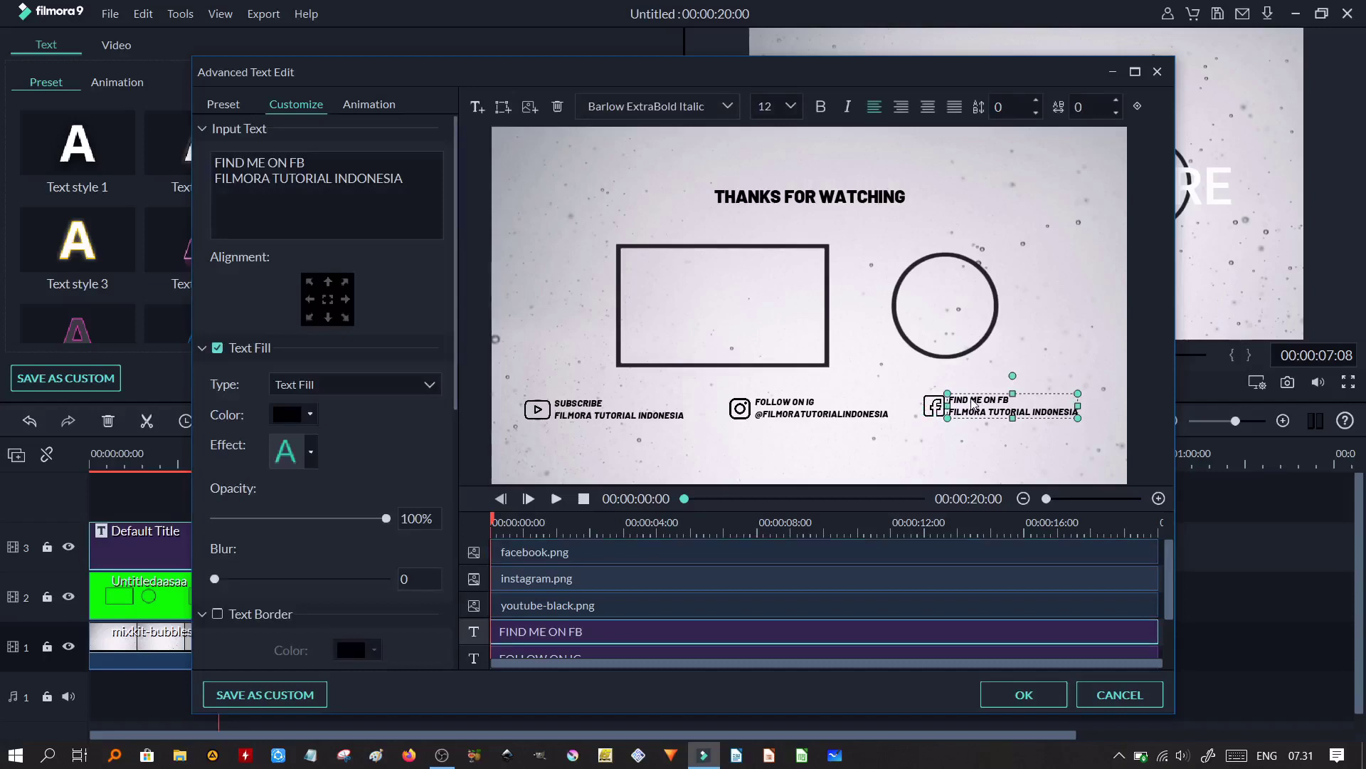
key("Right")
key("Right")
key("Right")
key("Right")
key("Right")
key("Right")
key("Right")
key("Right")
key("Right")
key("Right")
key("Right")
key("Right")
key("Right")
key("Right")
key("Right")
key("Right")
key("Right")
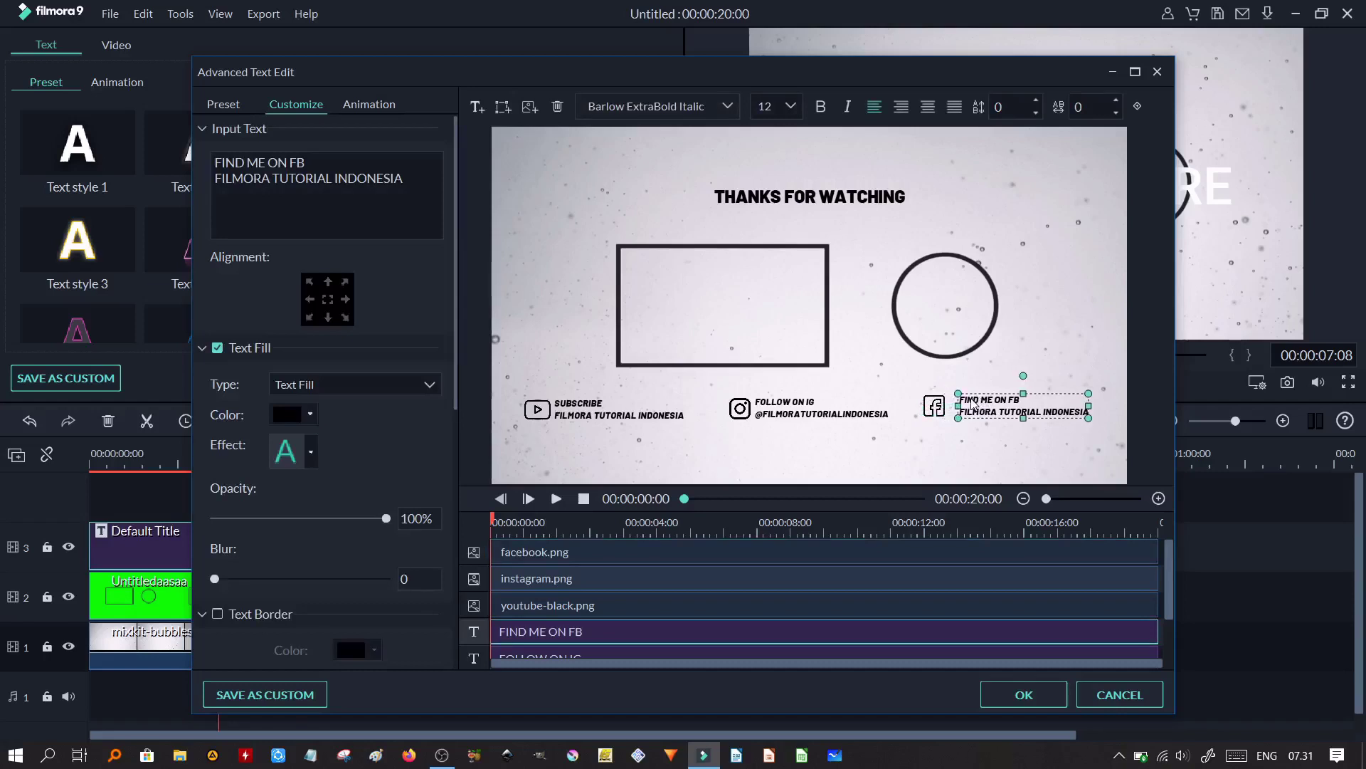
- Nudge the Facebook icon right until it sits close beside the "FIND ME ON FB" caption
left_click(938, 406)
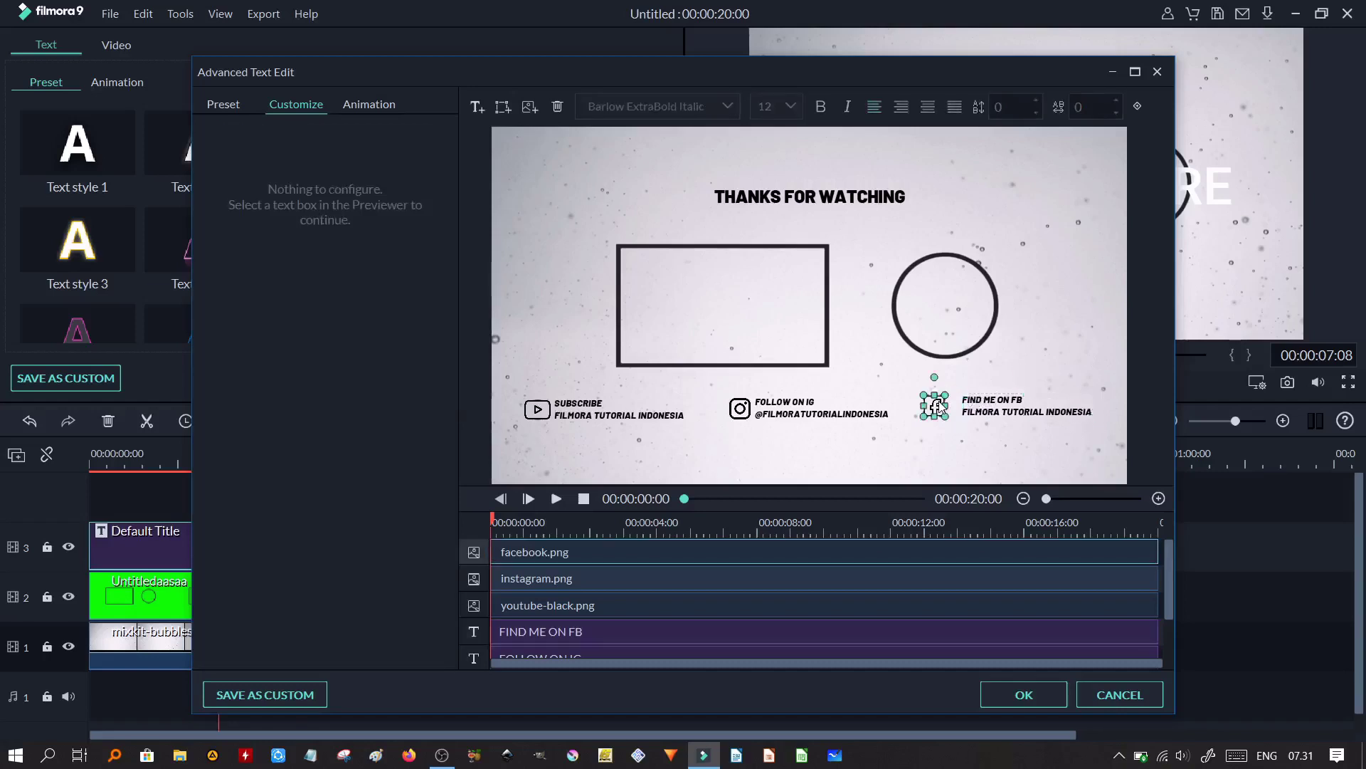
key("Right")
key("Right")
key("Right")
key("Right")
key("Right")
key("Right")
key("Right")
key("Right")
key("Right")
key("Right")
key("Right")
key("Right")
key("Right")
key("Right")
key("Right")
key("Right")
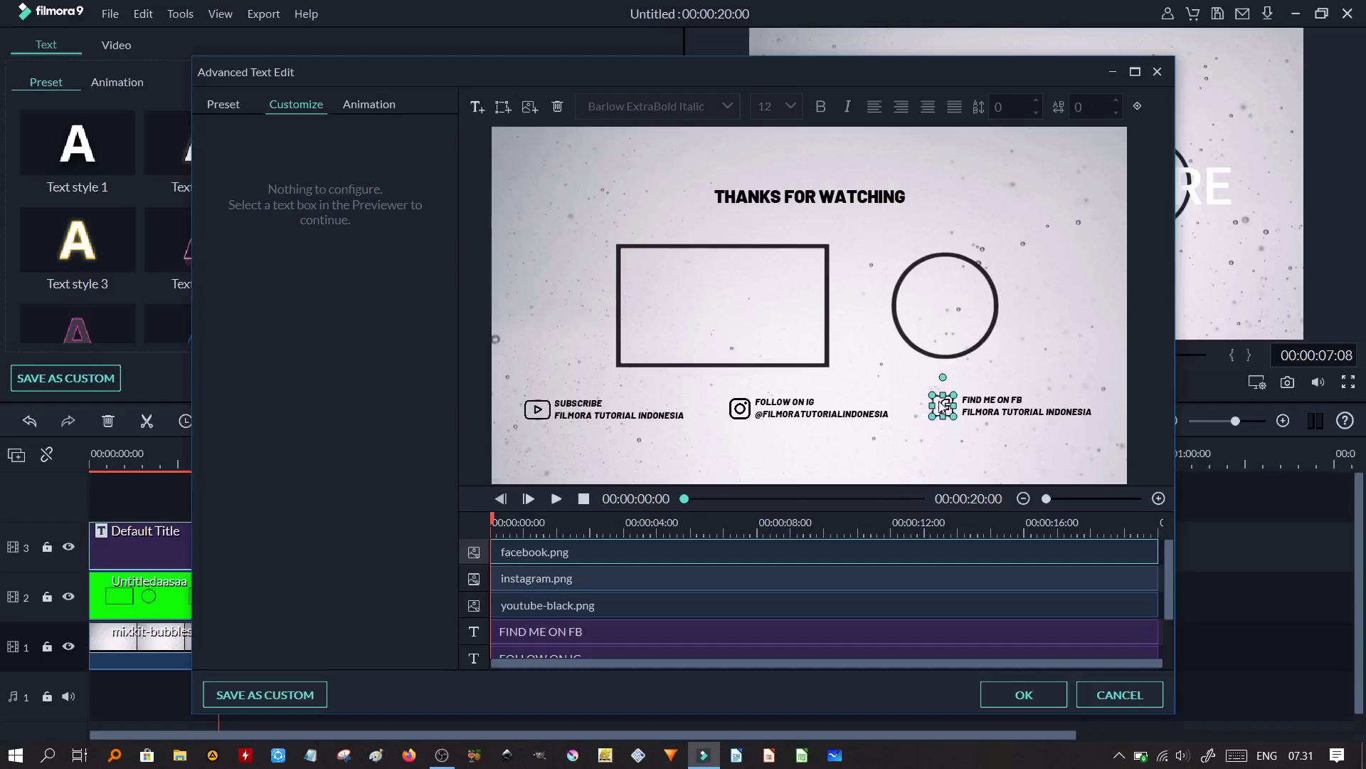
key("Right")
key("Right")
key("Right")
key("Right")
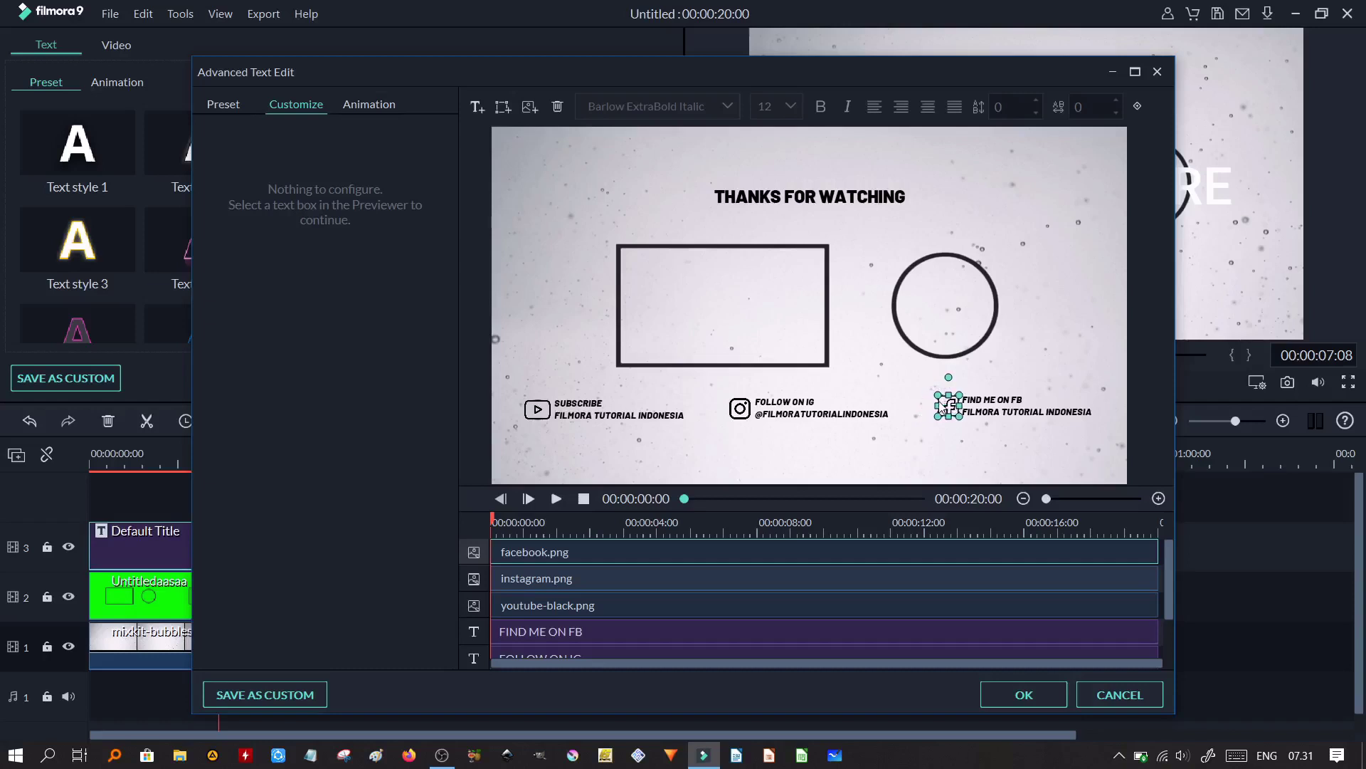
left_click(854, 473)
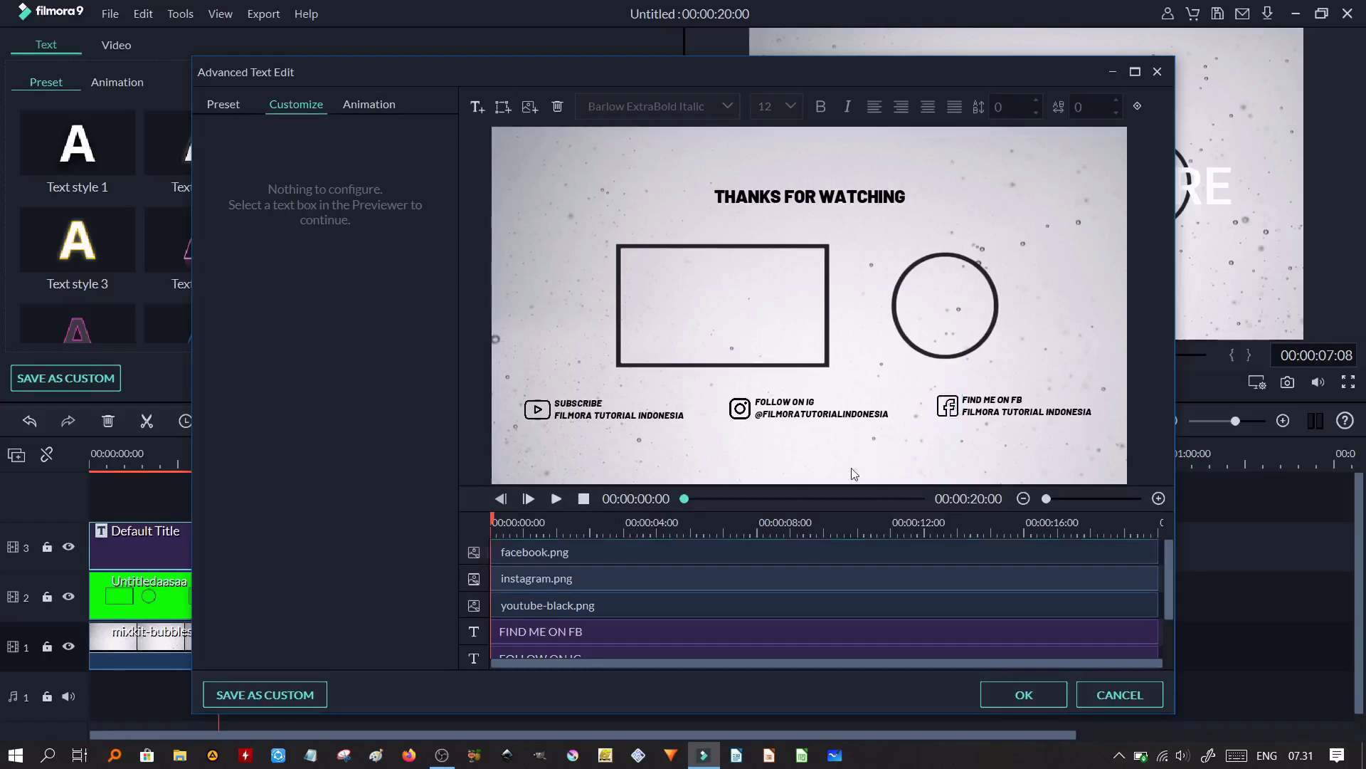
- Shift the "FOLLOW ON IG" and "SUBSCRIBE" captions with their icons slightly right to even out the row's spacing
left_click(816, 418)
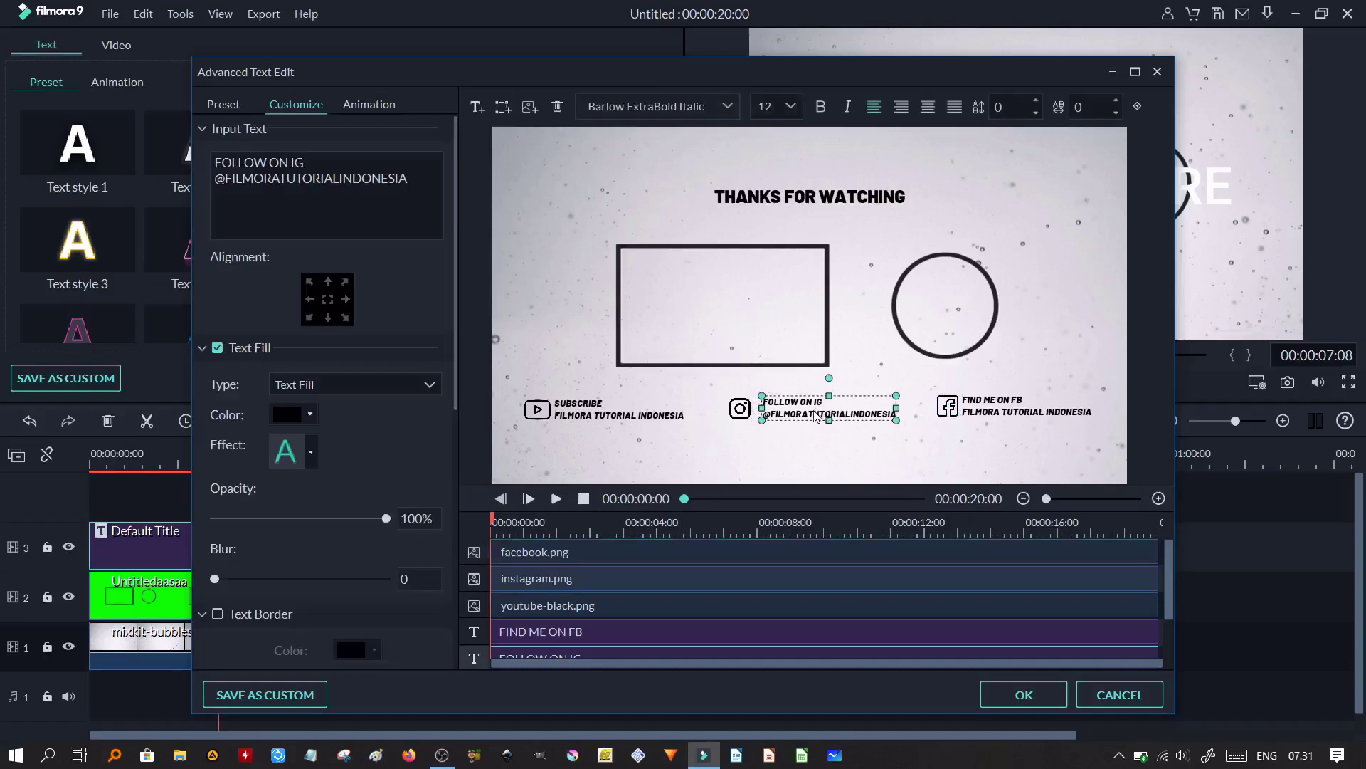
left_click(772, 440)
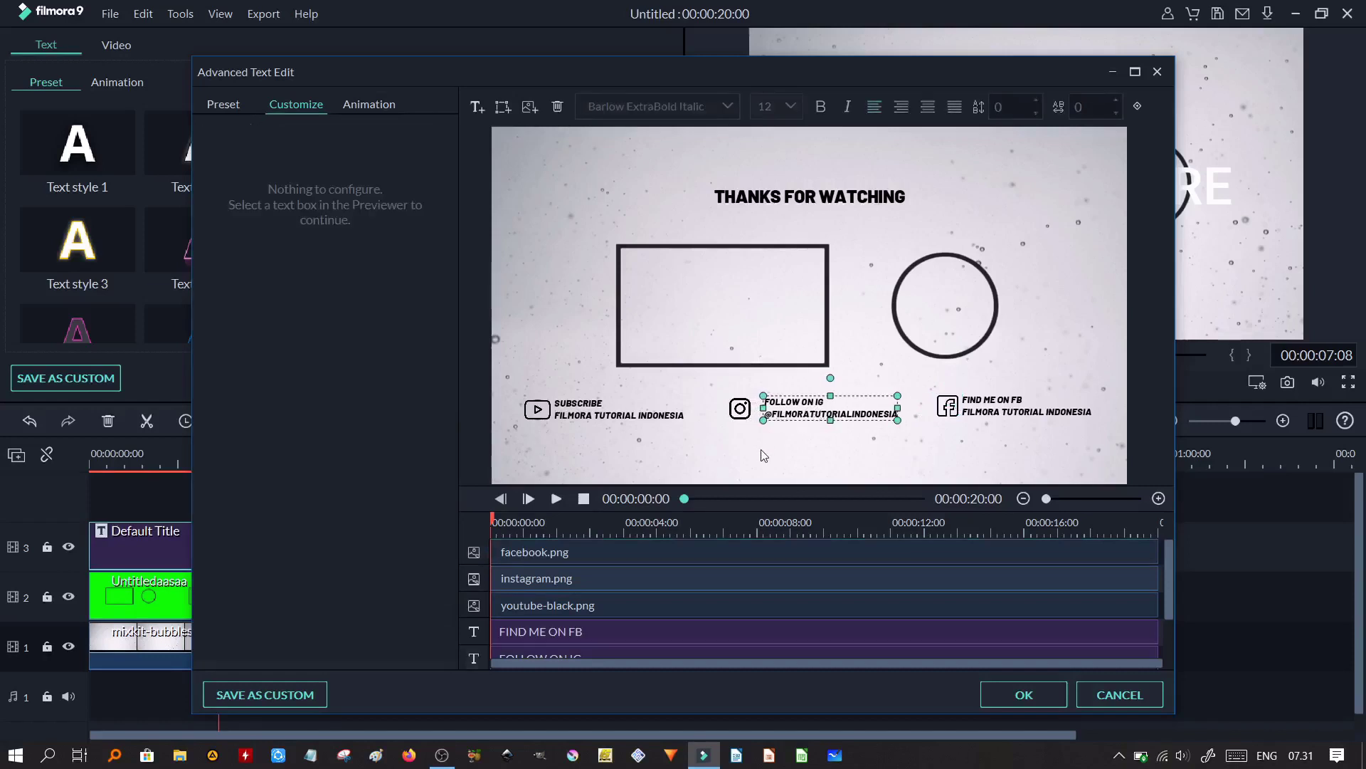
left_click(748, 410)
left_click_drag(747, 407, 750, 407)
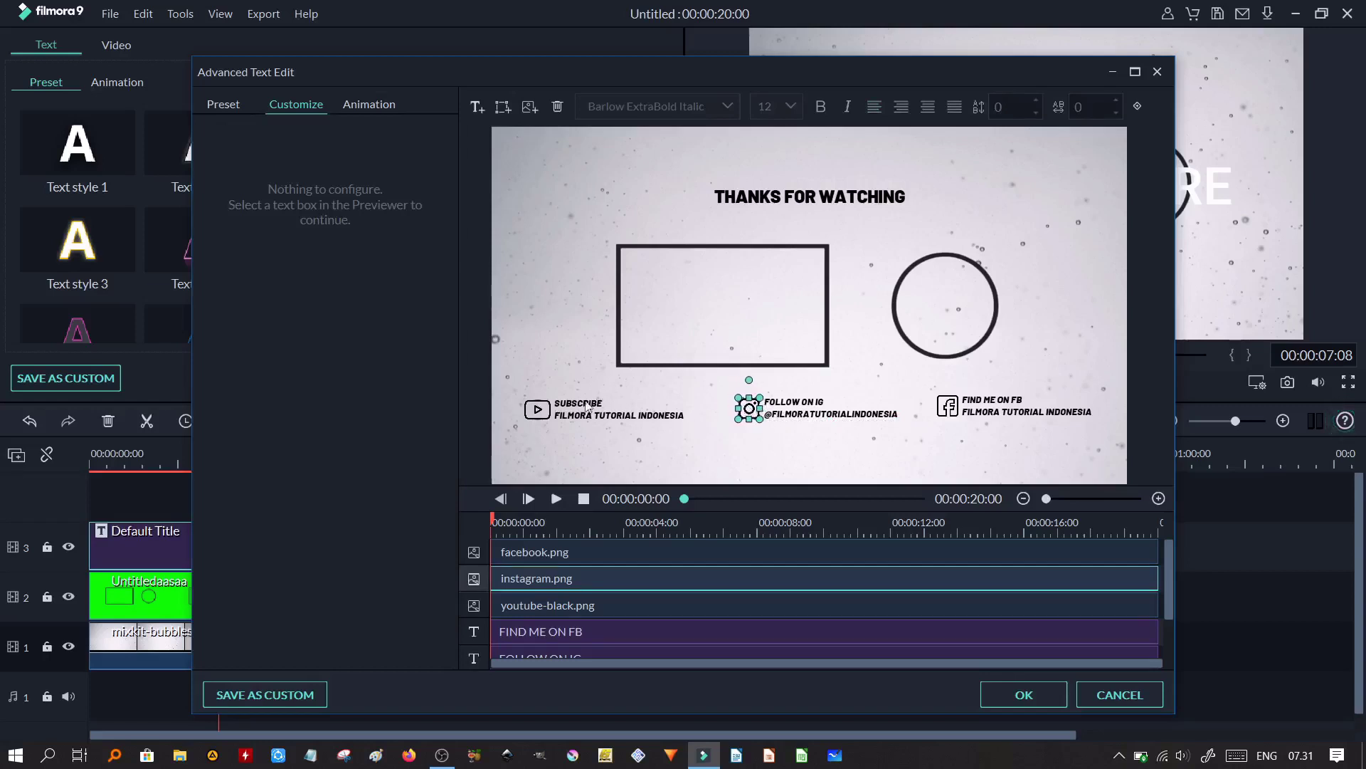
left_click_drag(586, 407, 539, 410)
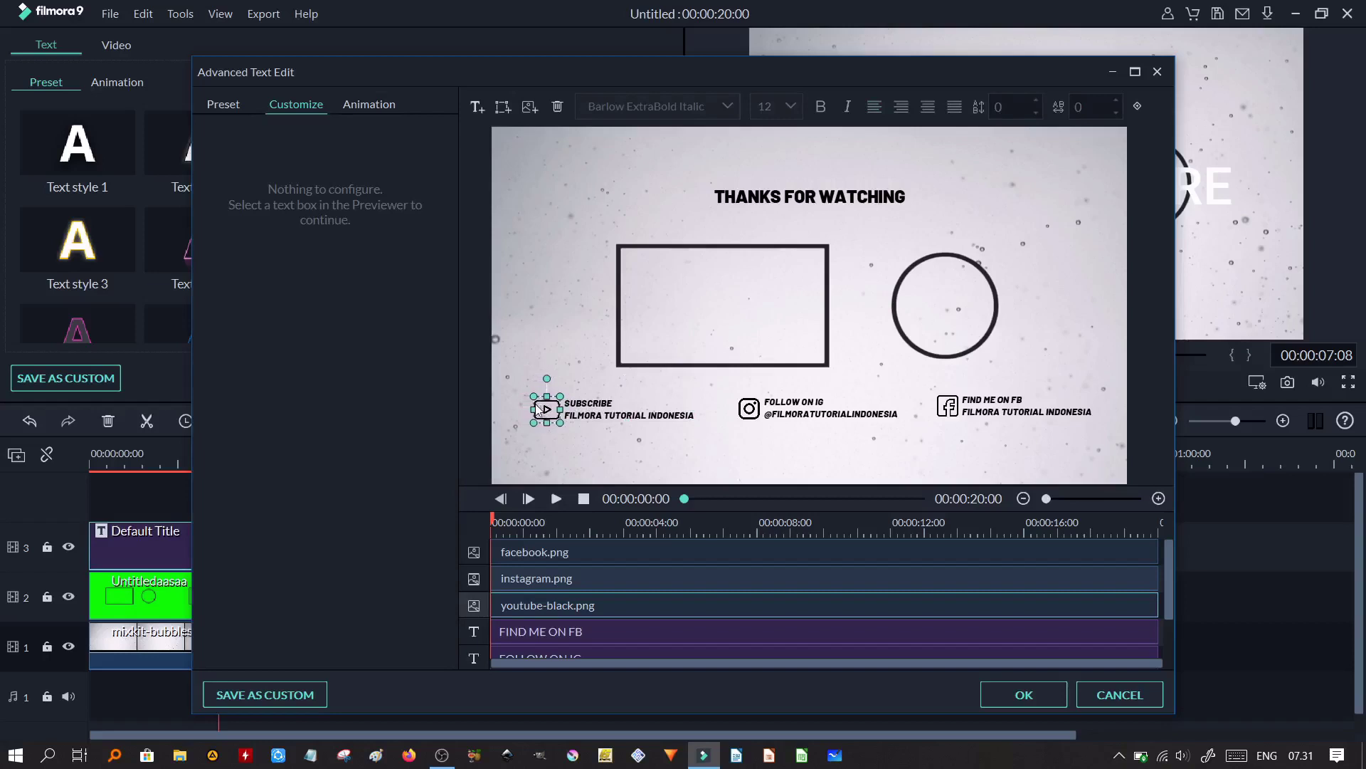
left_click(744, 477)
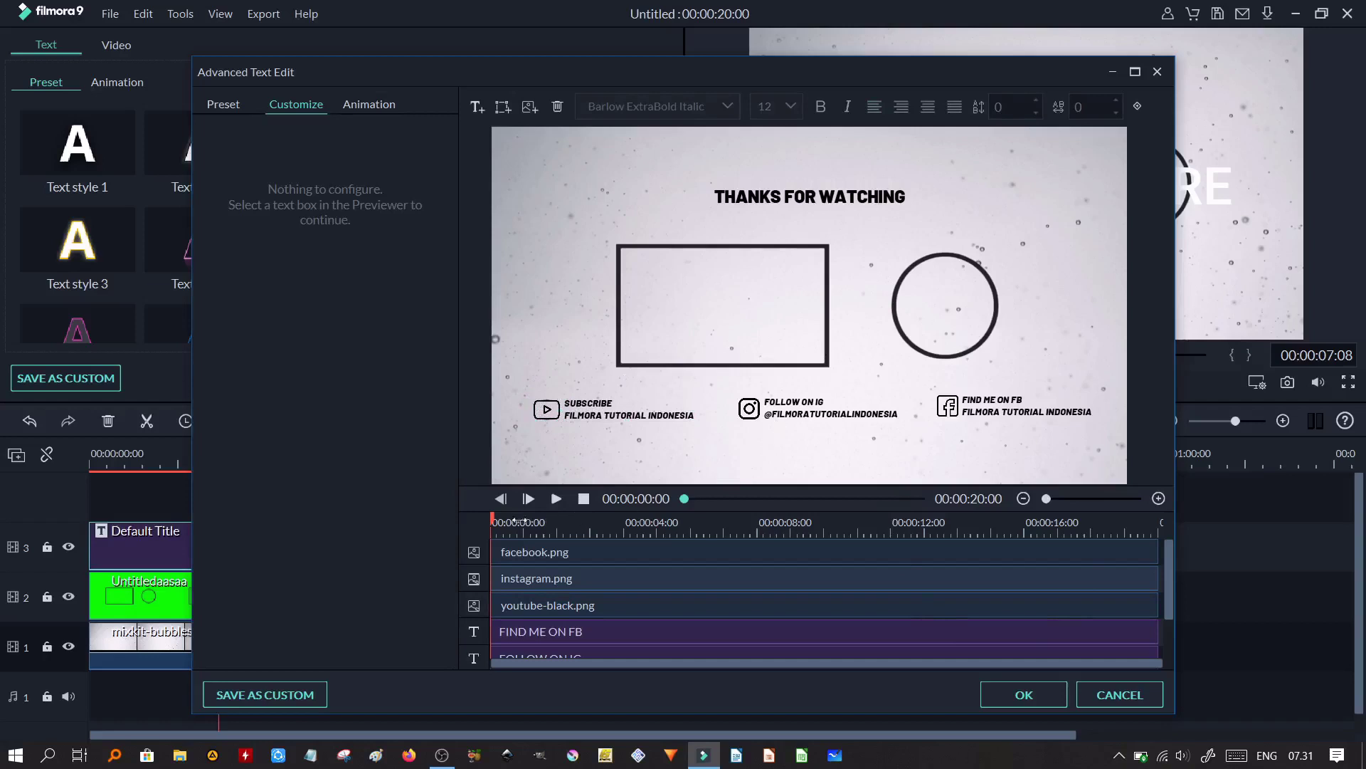
- Apply the Up Dir Insert animation to the "THANKS FOR WATCHING" title
scroll(591, 562, "down", 3)
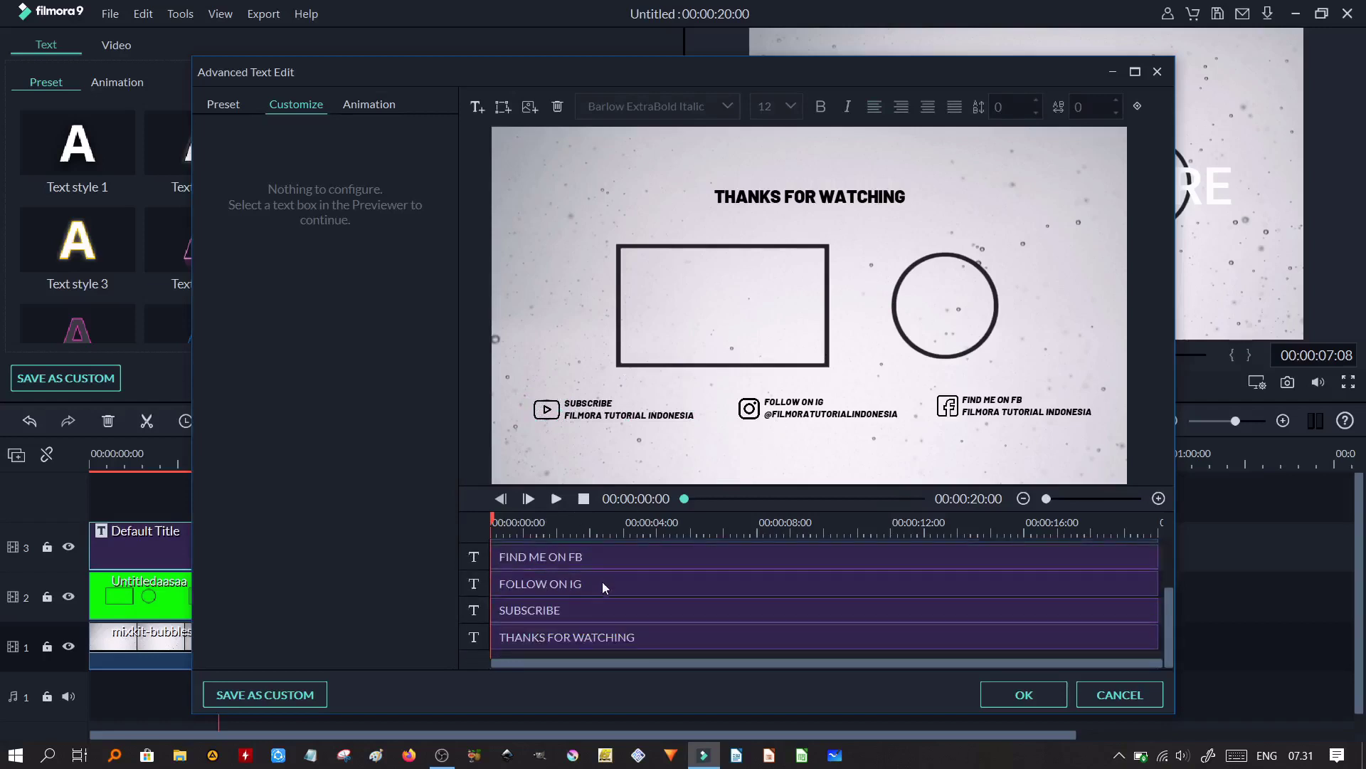
left_click(612, 636)
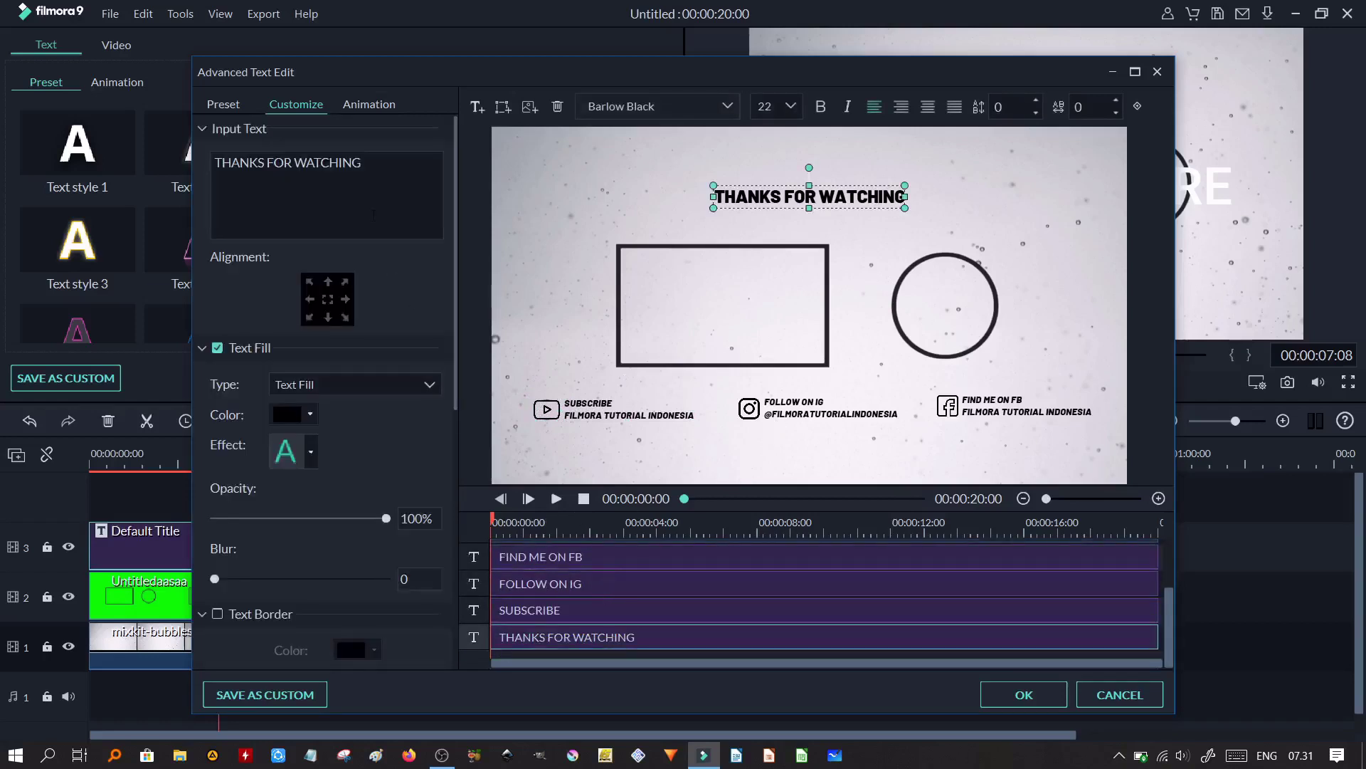
left_click(371, 107)
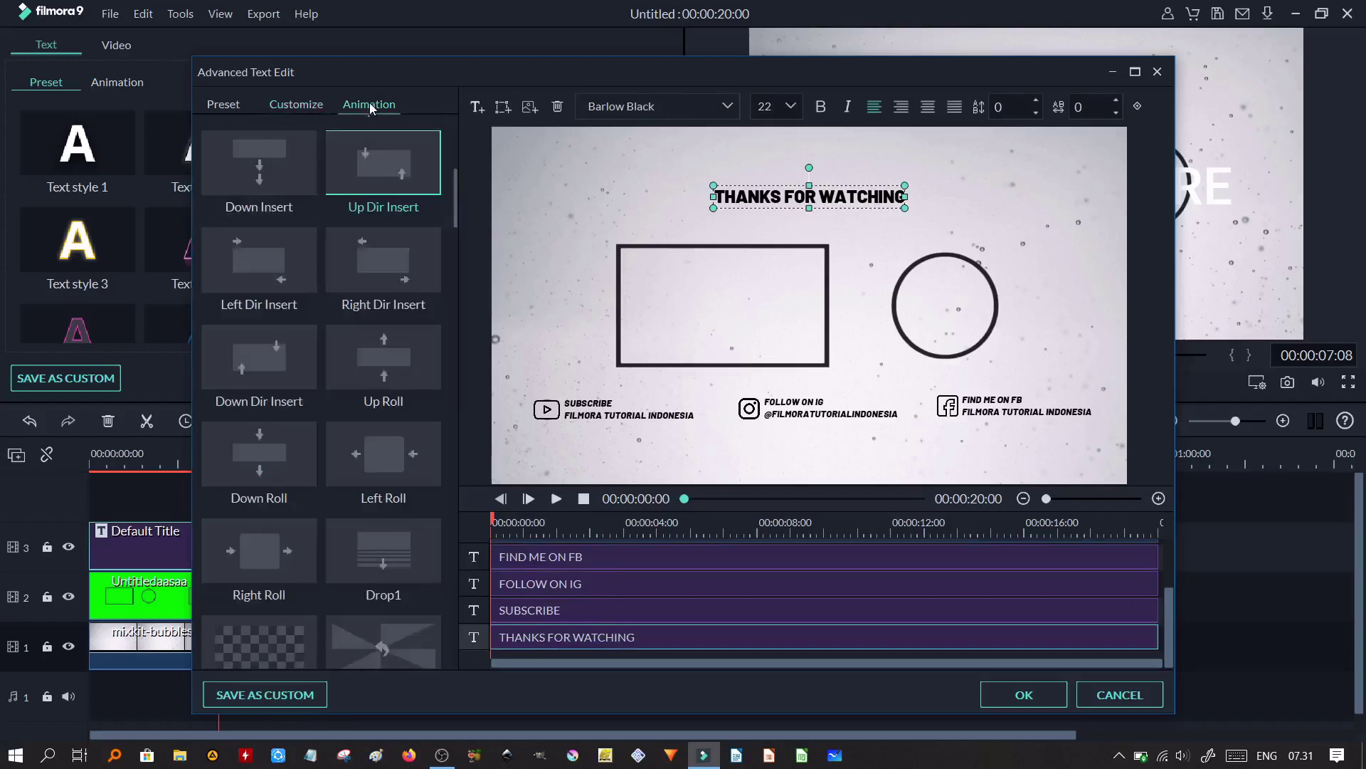
double_click(381, 158)
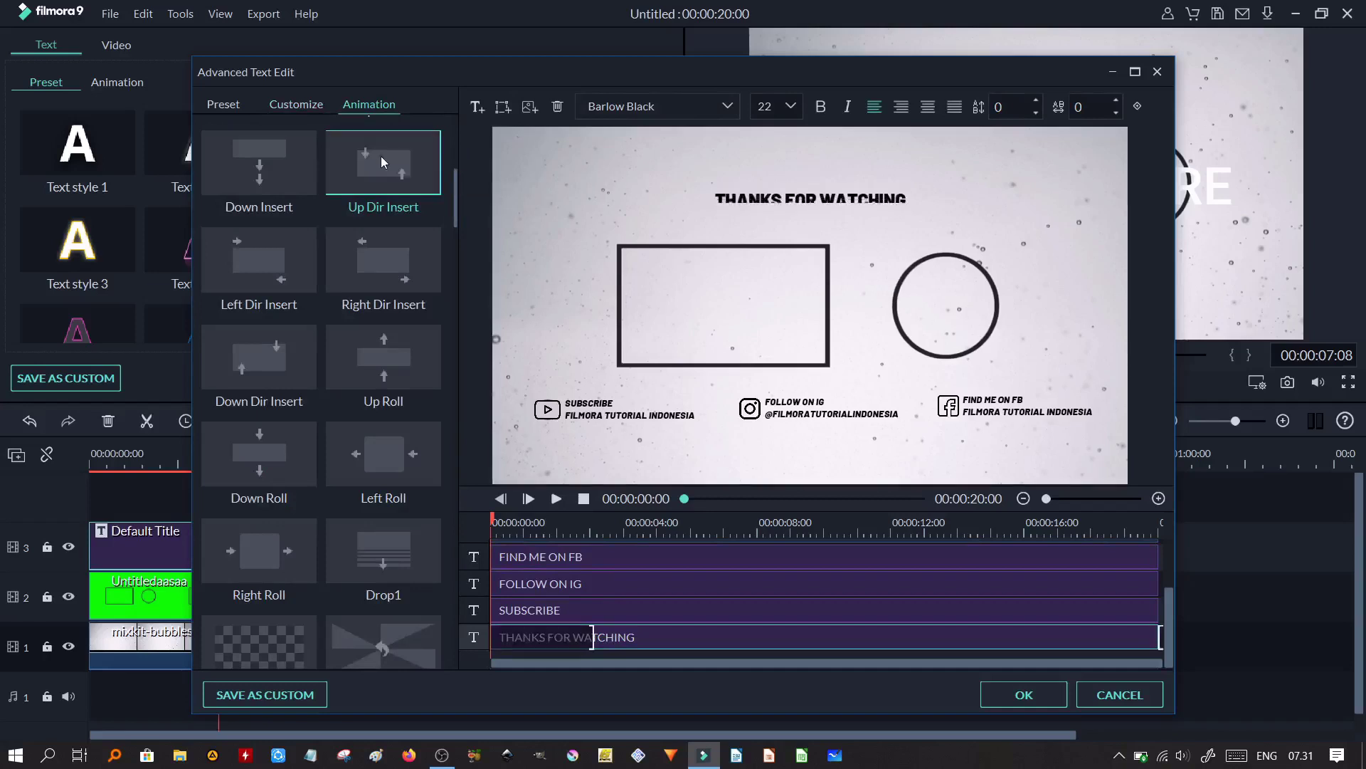
- Apply the Left Dir Insert animation to the "SUBSCRIBE", "FOLLOW ON IG" and "FIND ME ON FB" captions
left_click(565, 610)
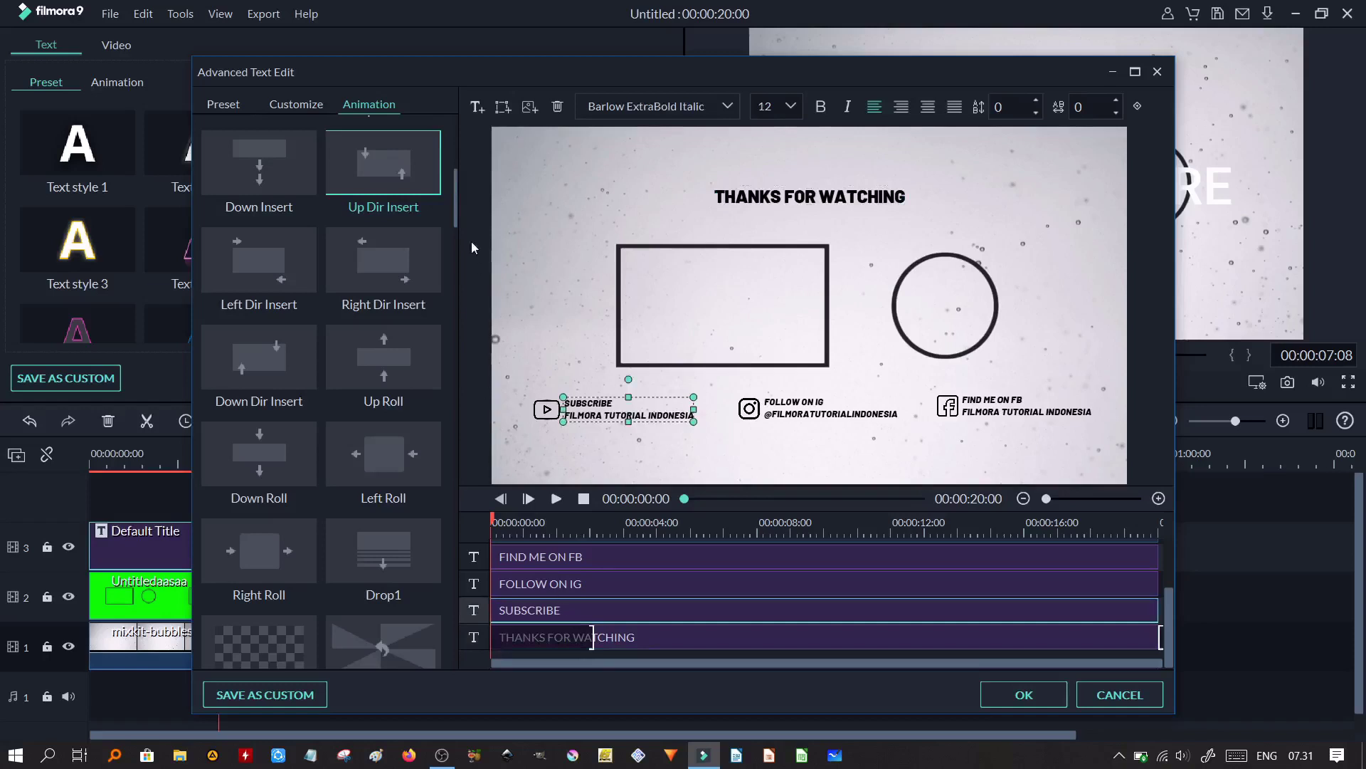
double_click(277, 285)
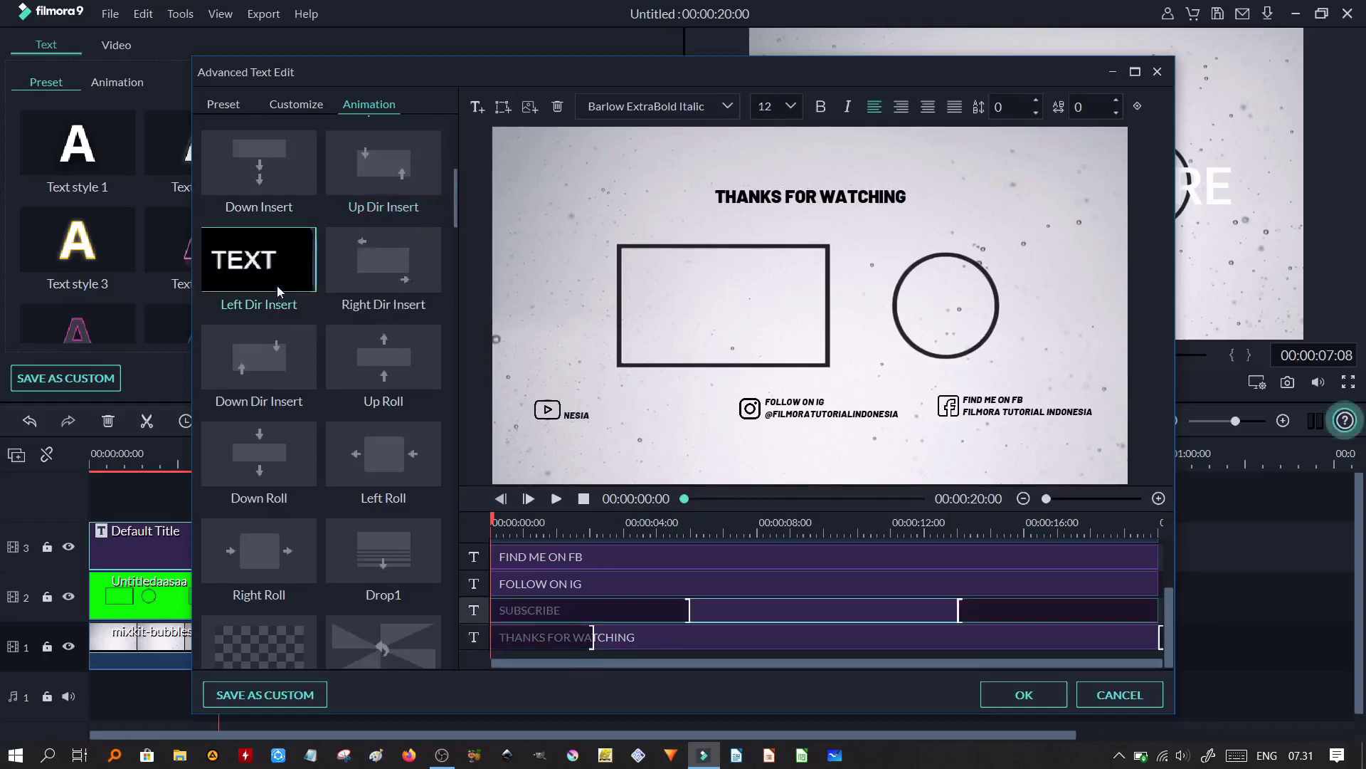
left_click(565, 586)
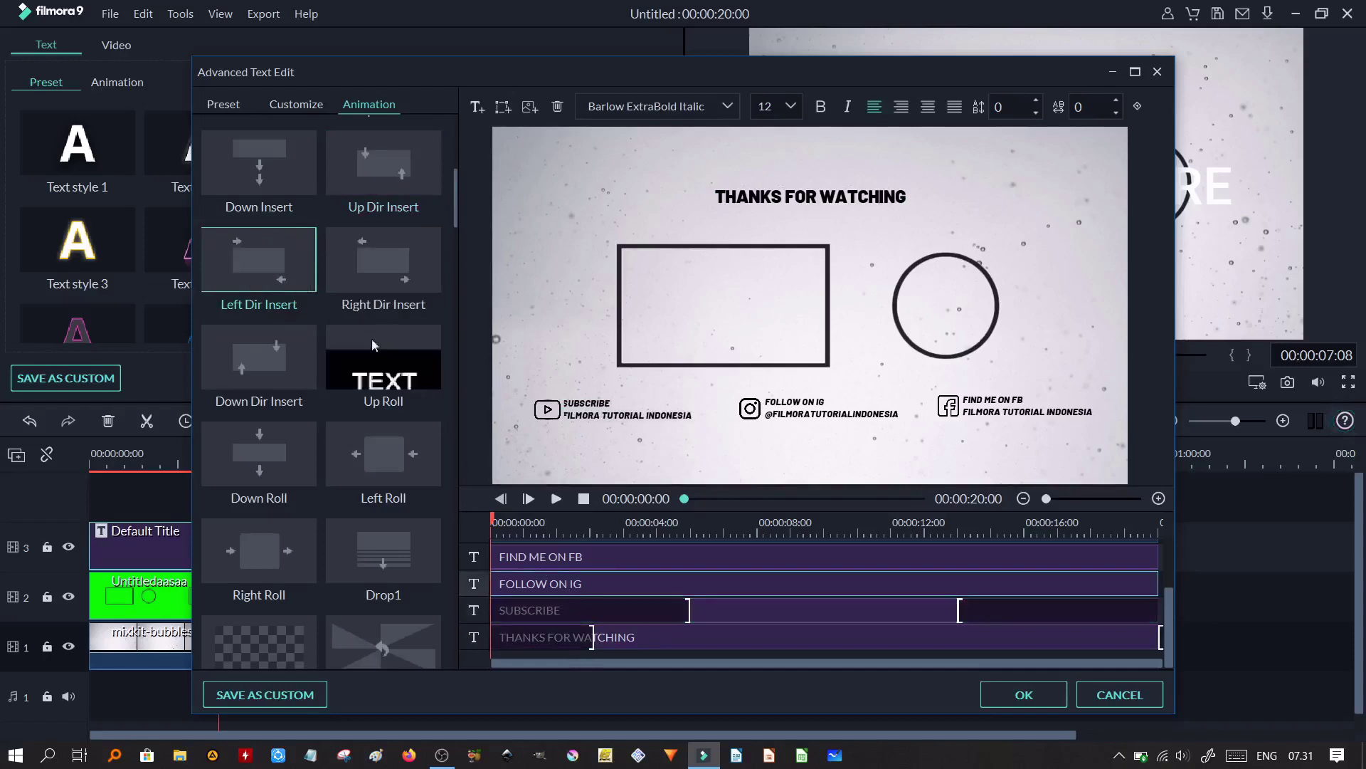
double_click(284, 288)
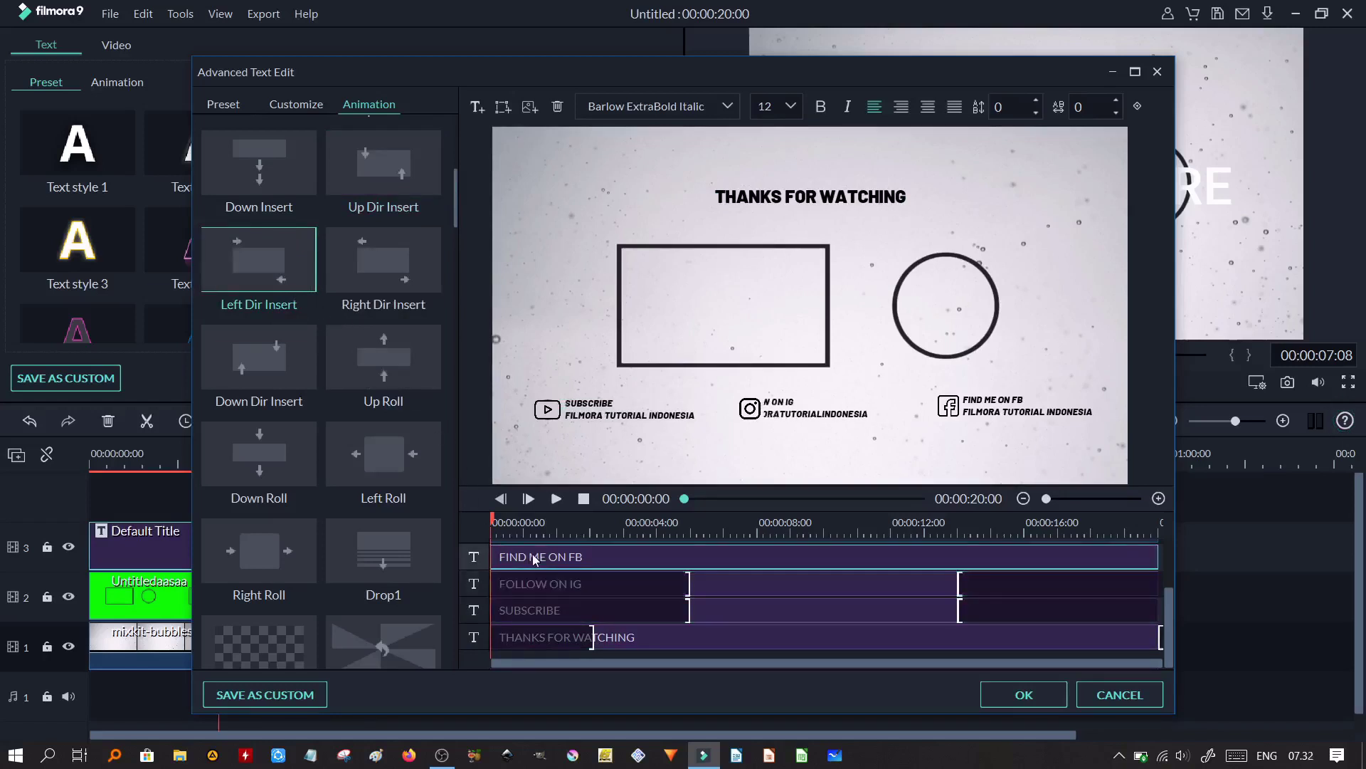
double_click(266, 269)
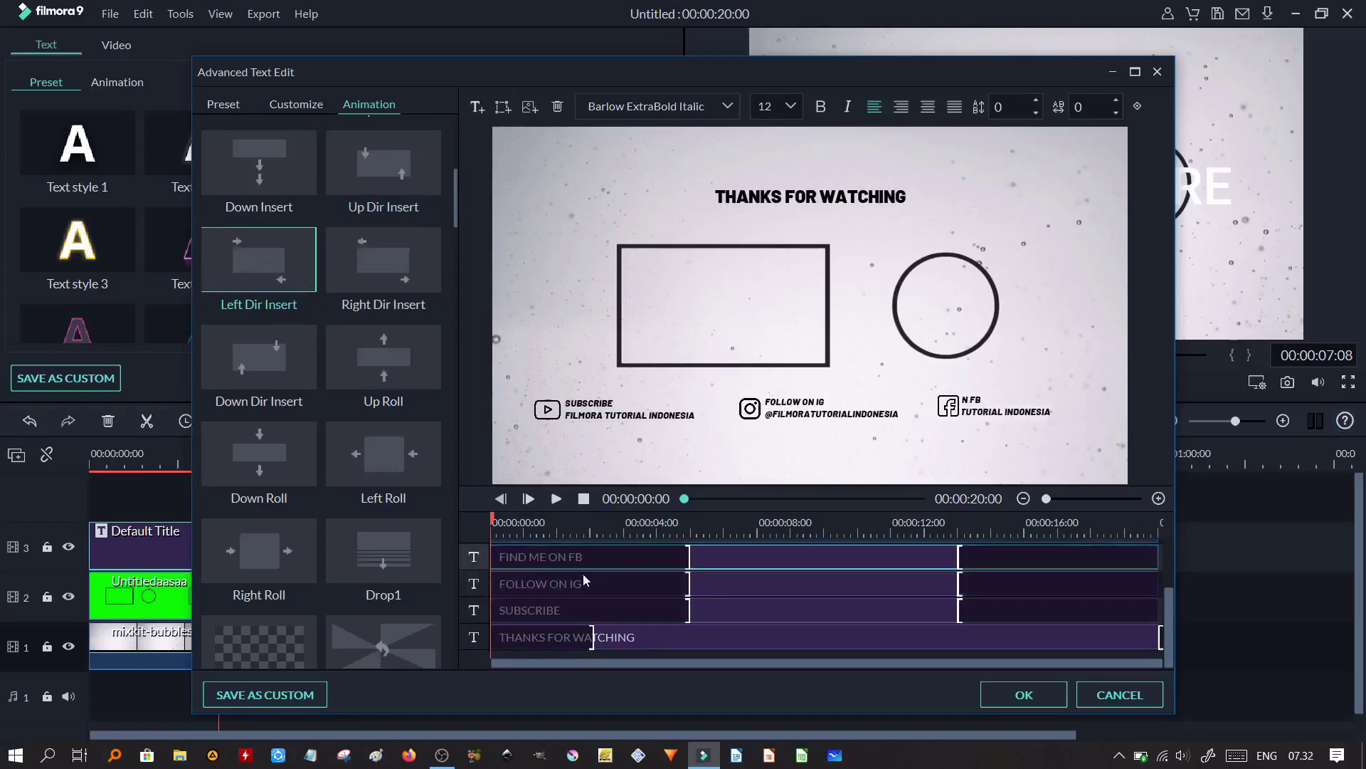
- Apply the Erase animation to the youtube-black.png, instagram.png and facebook.png icons
scroll(647, 586, "up", 1)
scroll(651, 586, "up", 1)
left_click(547, 566)
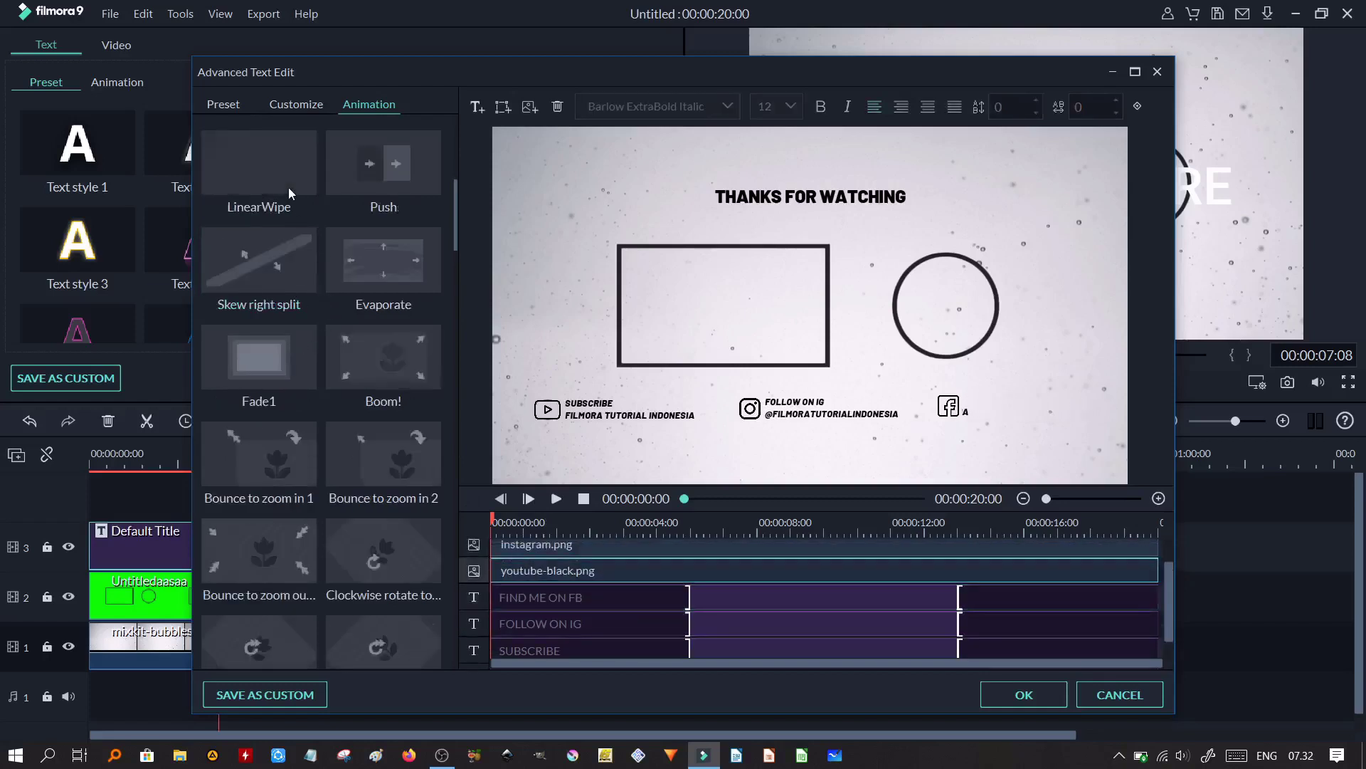
scroll(288, 188, "up", 5)
double_click(269, 359)
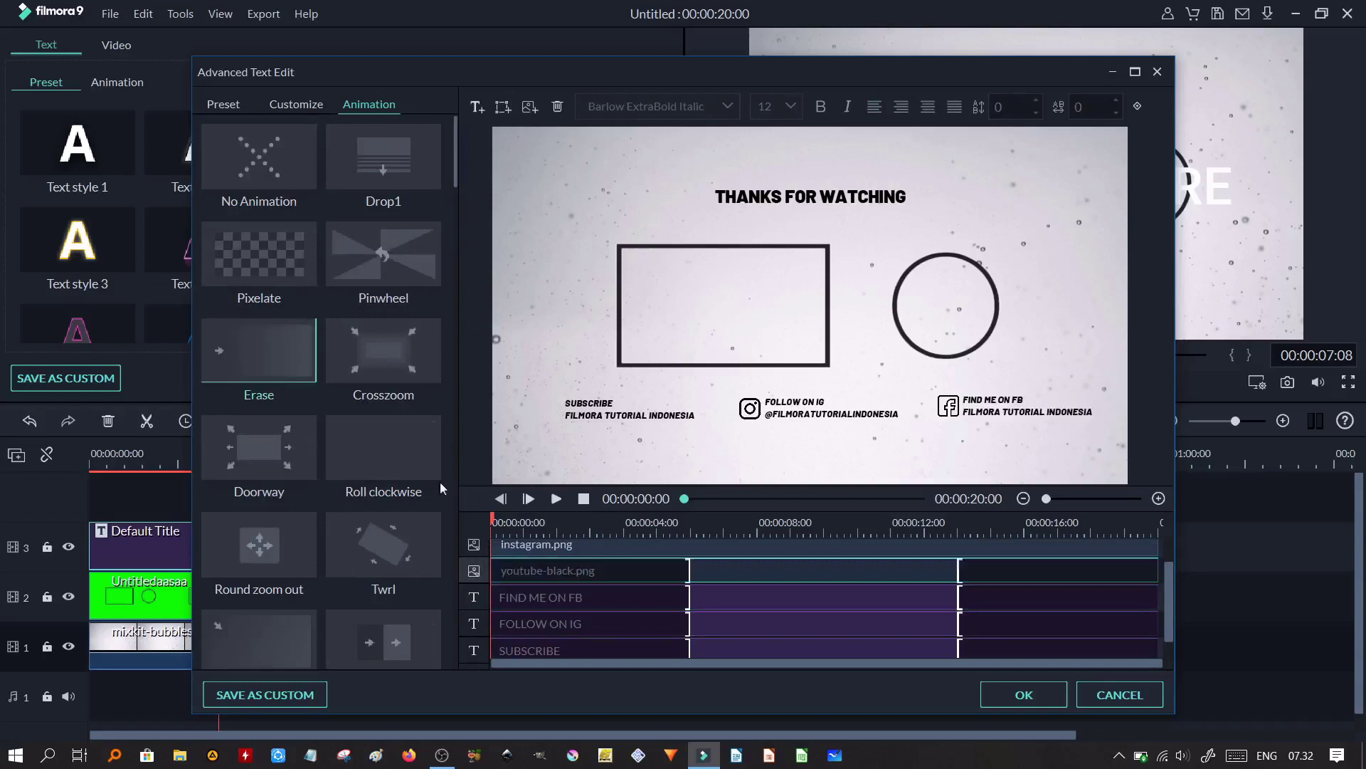
scroll(534, 545, "up", 1)
left_click(536, 556)
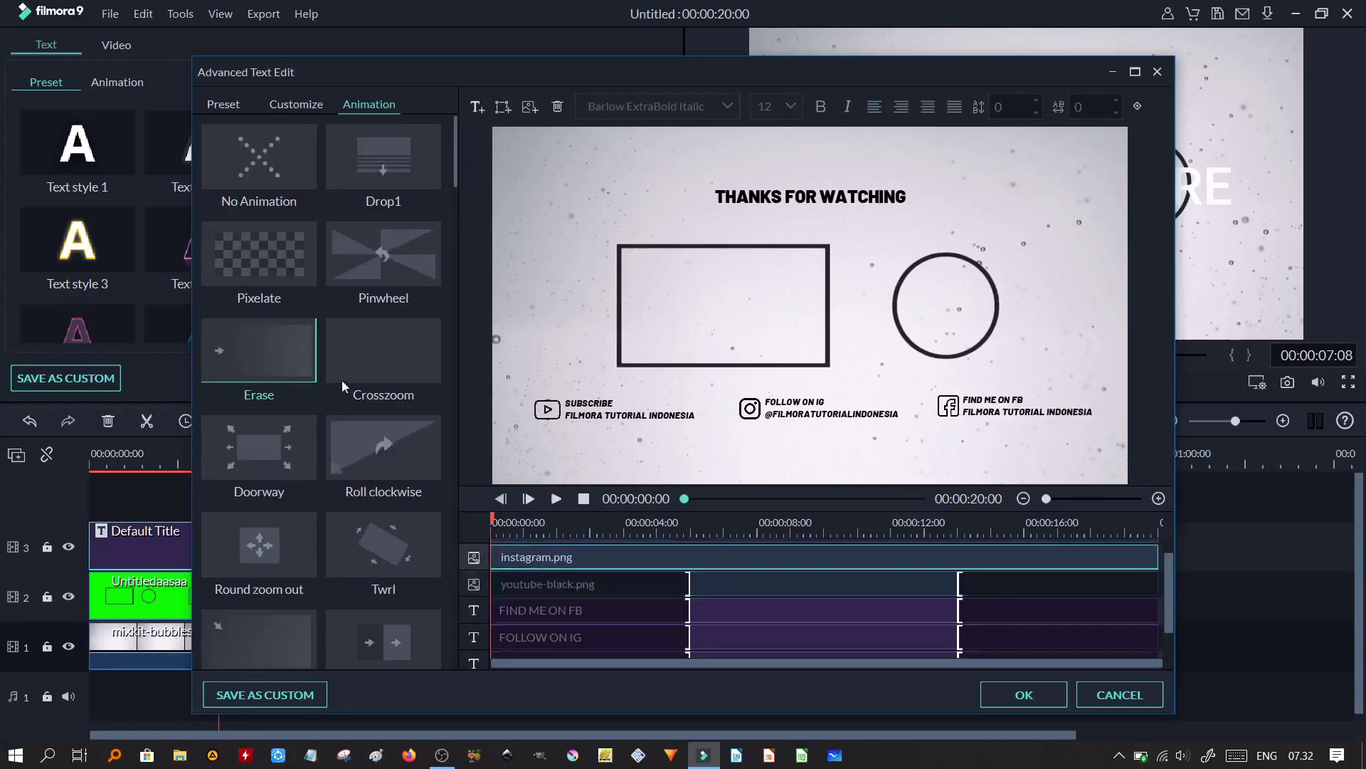
double_click(274, 348)
scroll(571, 605, "up", 1)
left_click(557, 554)
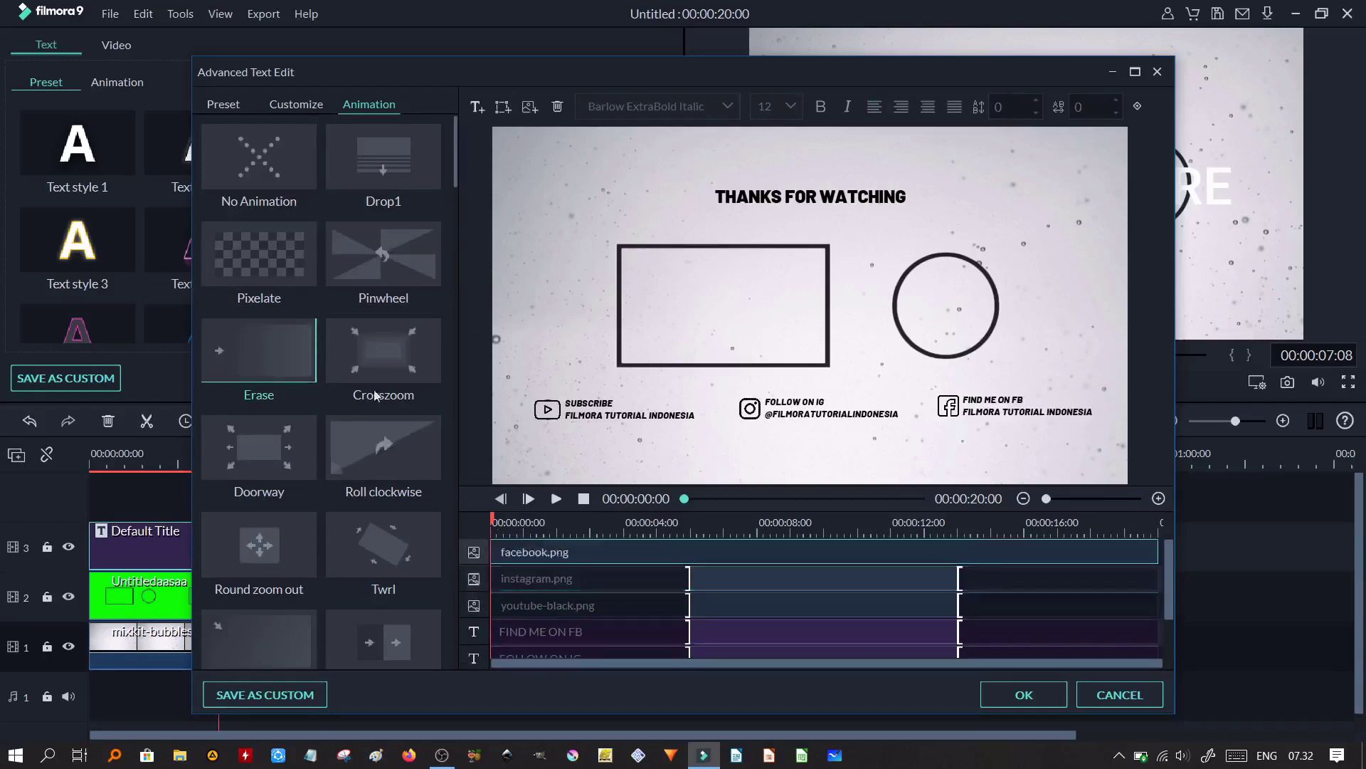
double_click(297, 376)
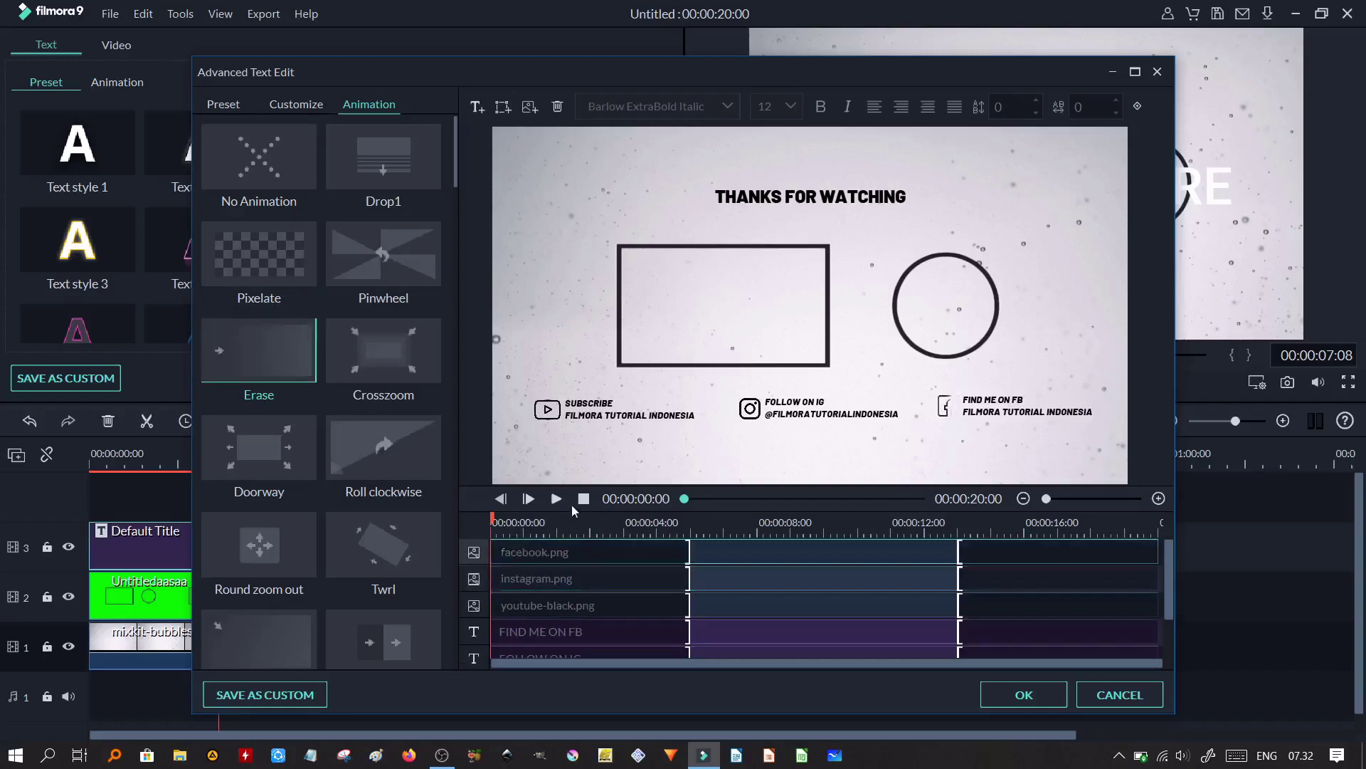
- Shorten the opening animations of the "THANKS FOR WATCHING" title and the three social captions so they end at 00:00:02:00
scroll(651, 555, "down", 3)
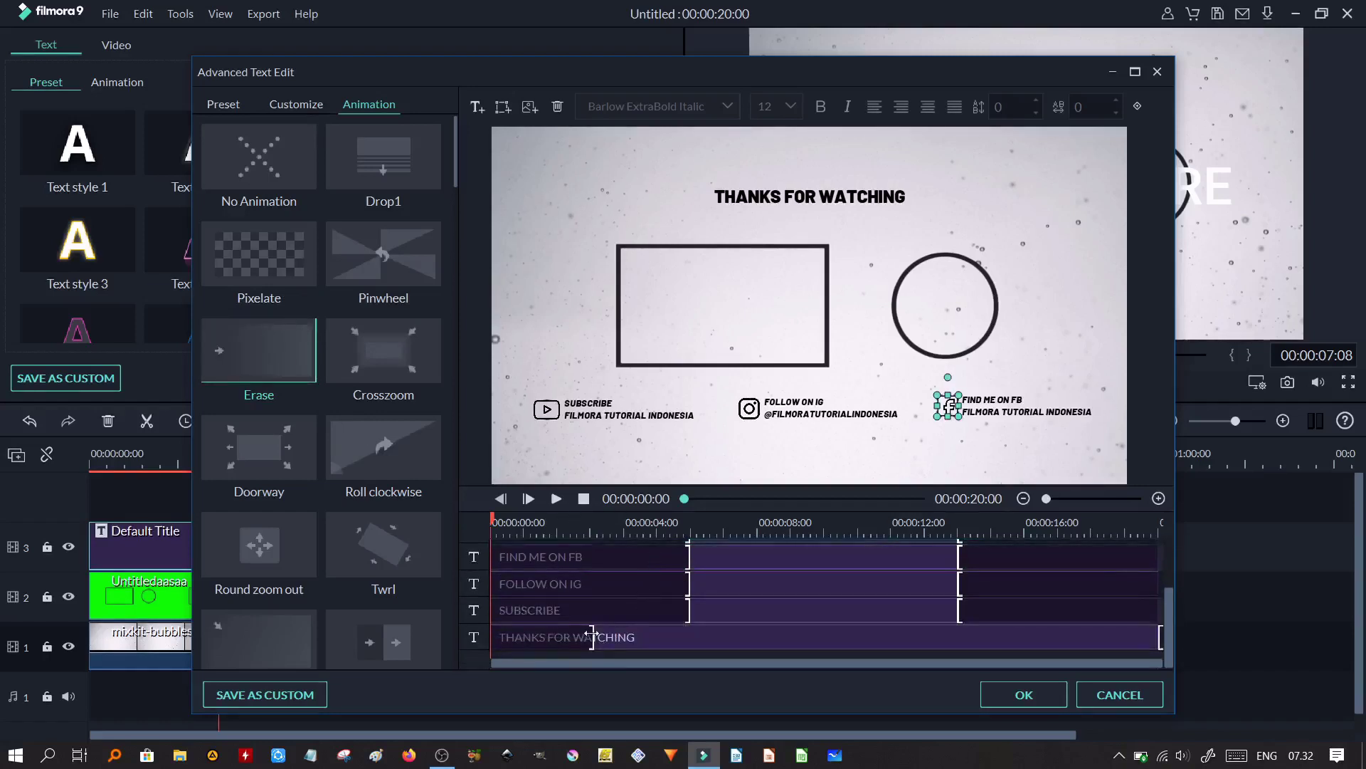
left_click_drag(591, 634, 552, 637)
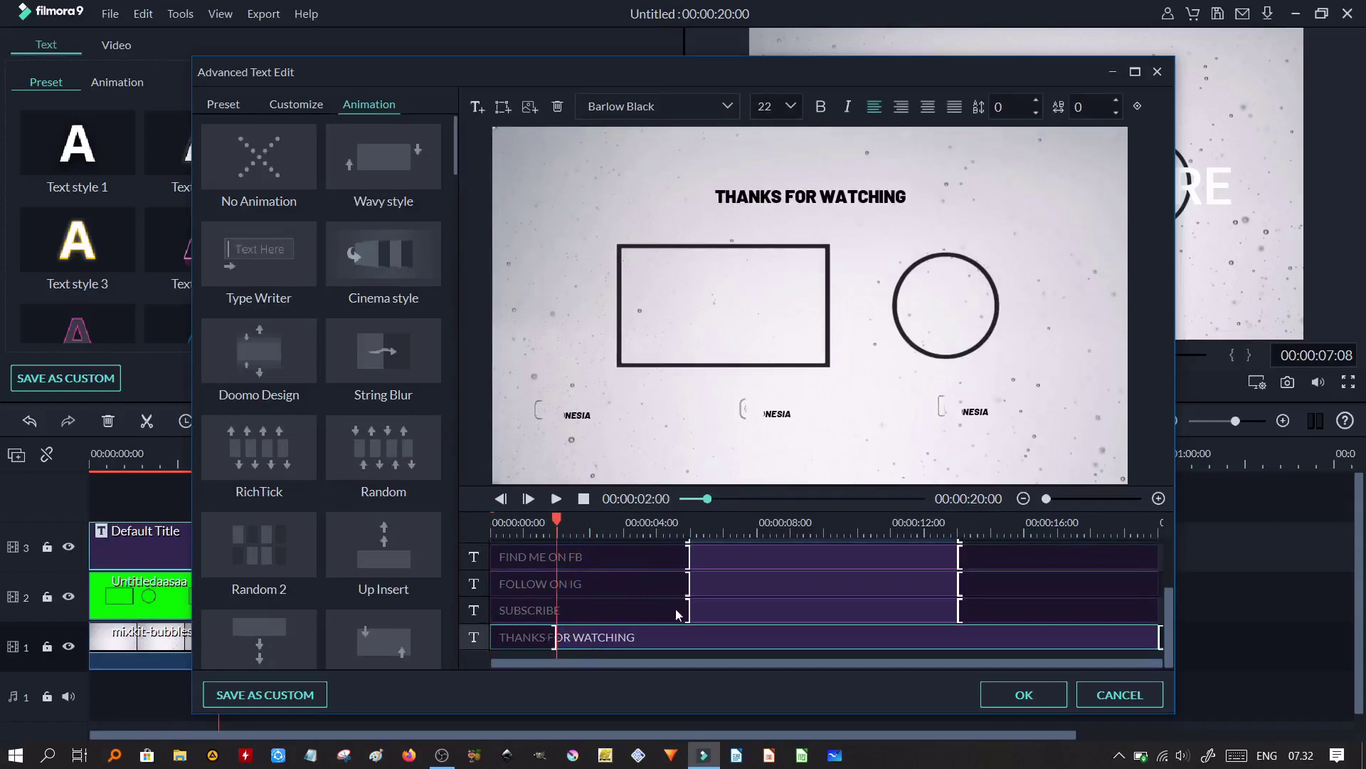
left_click_drag(686, 613, 558, 613)
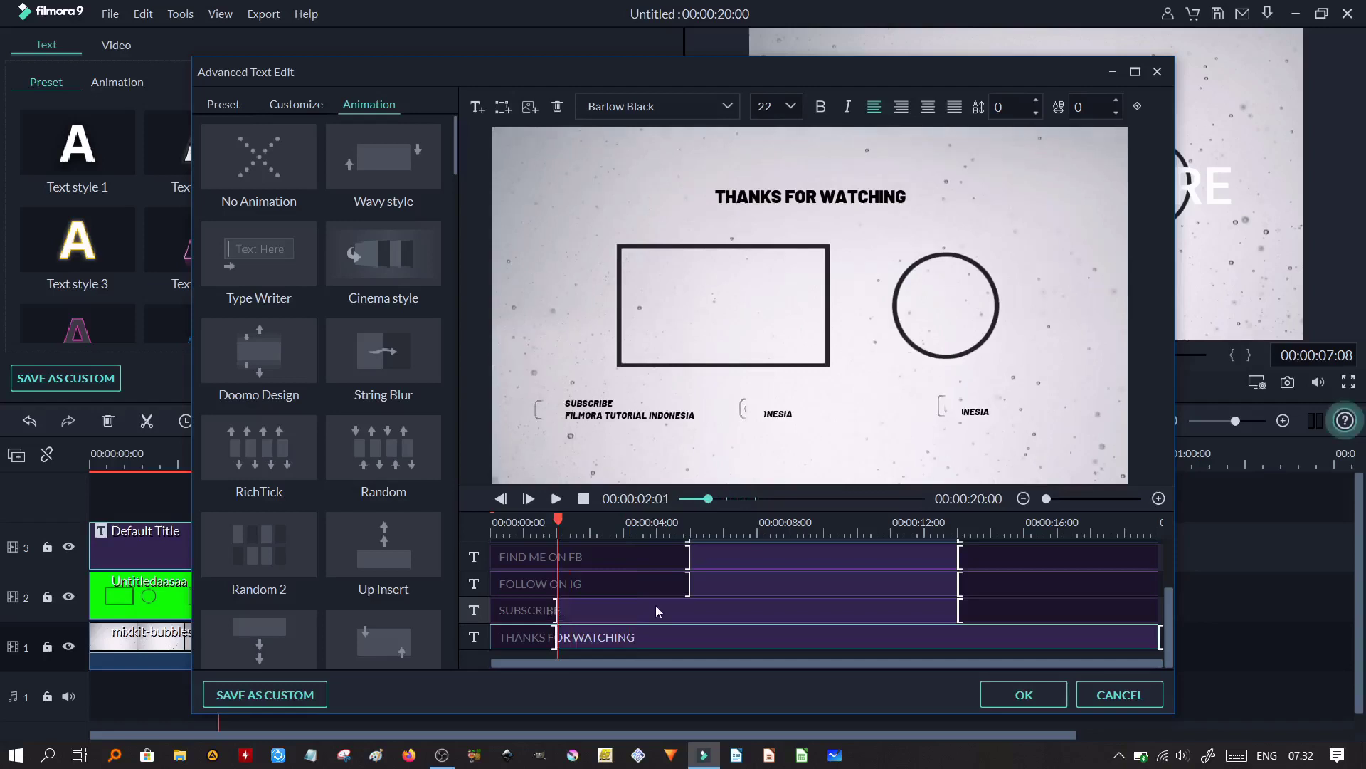
left_click_drag(556, 610, 554, 610)
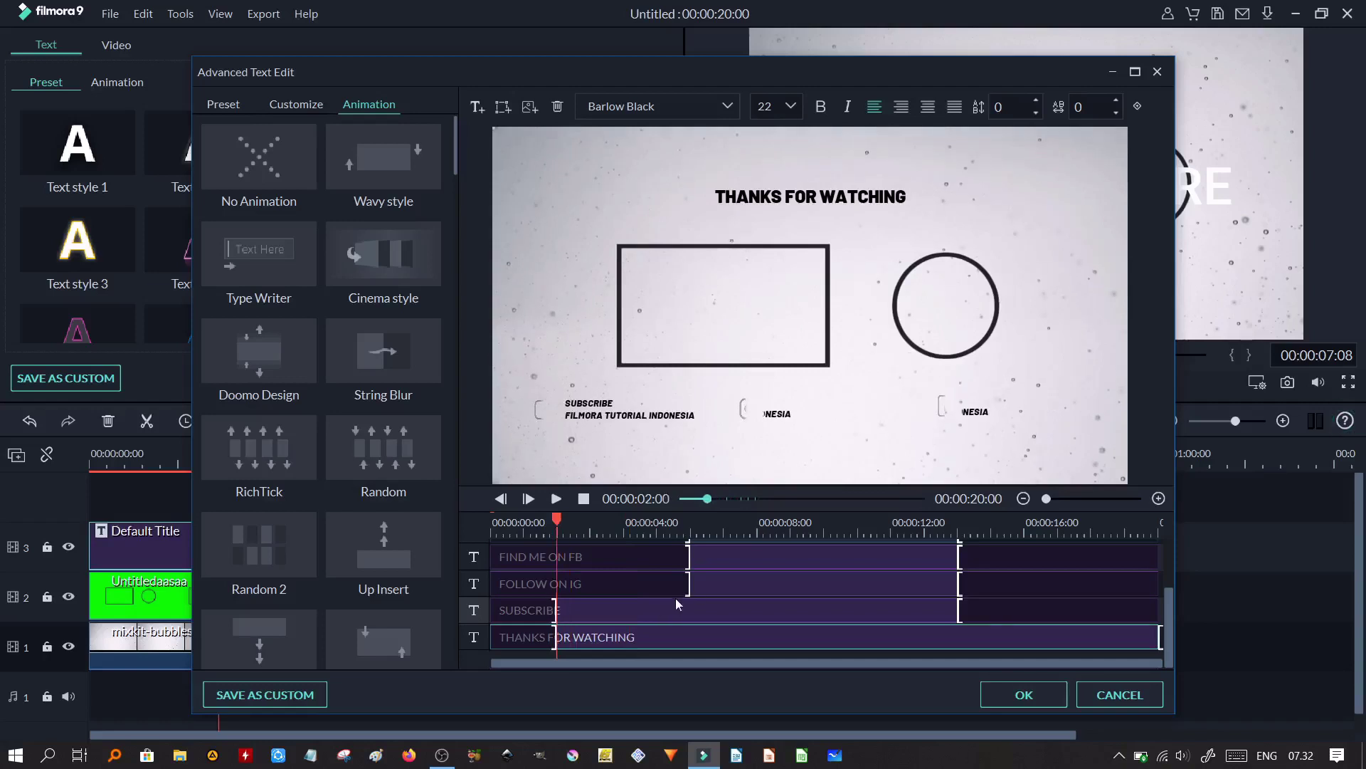
left_click_drag(684, 589, 551, 580)
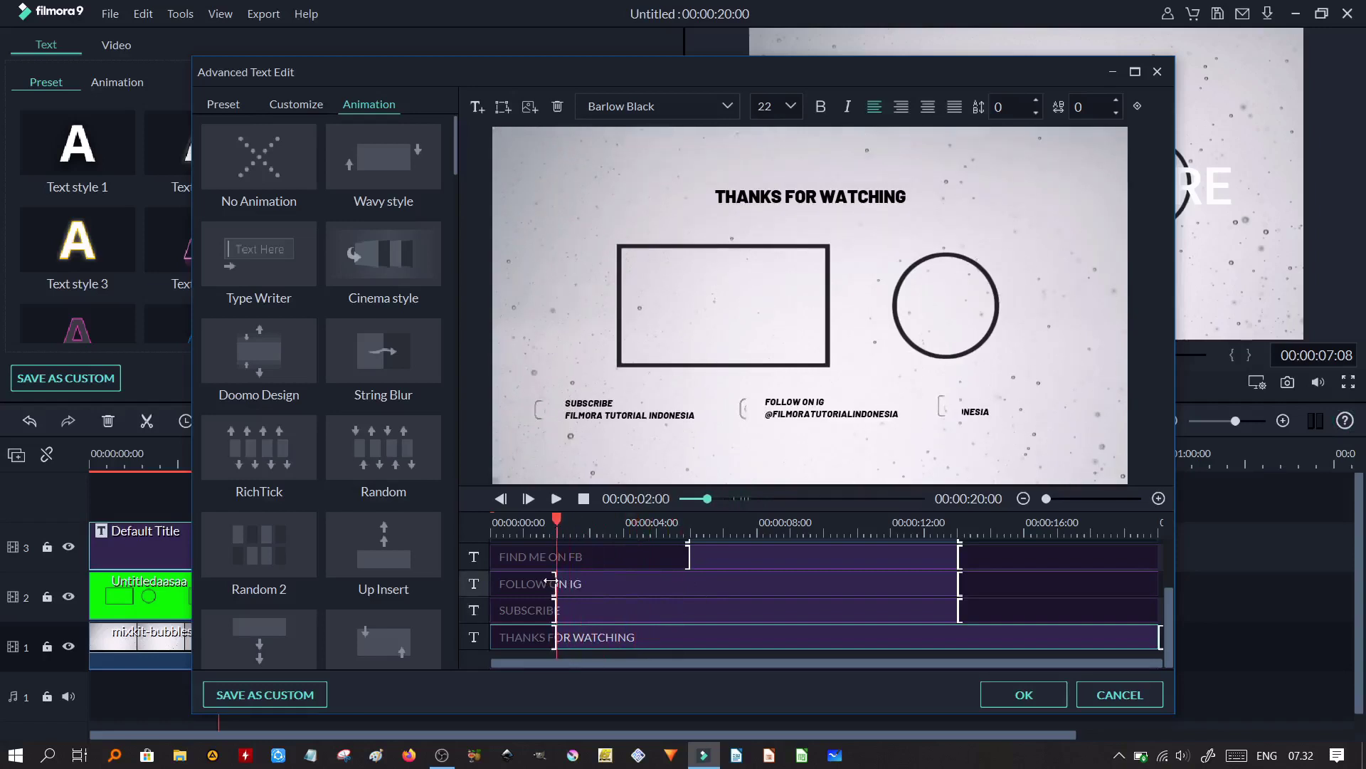
left_click_drag(688, 558, 554, 560)
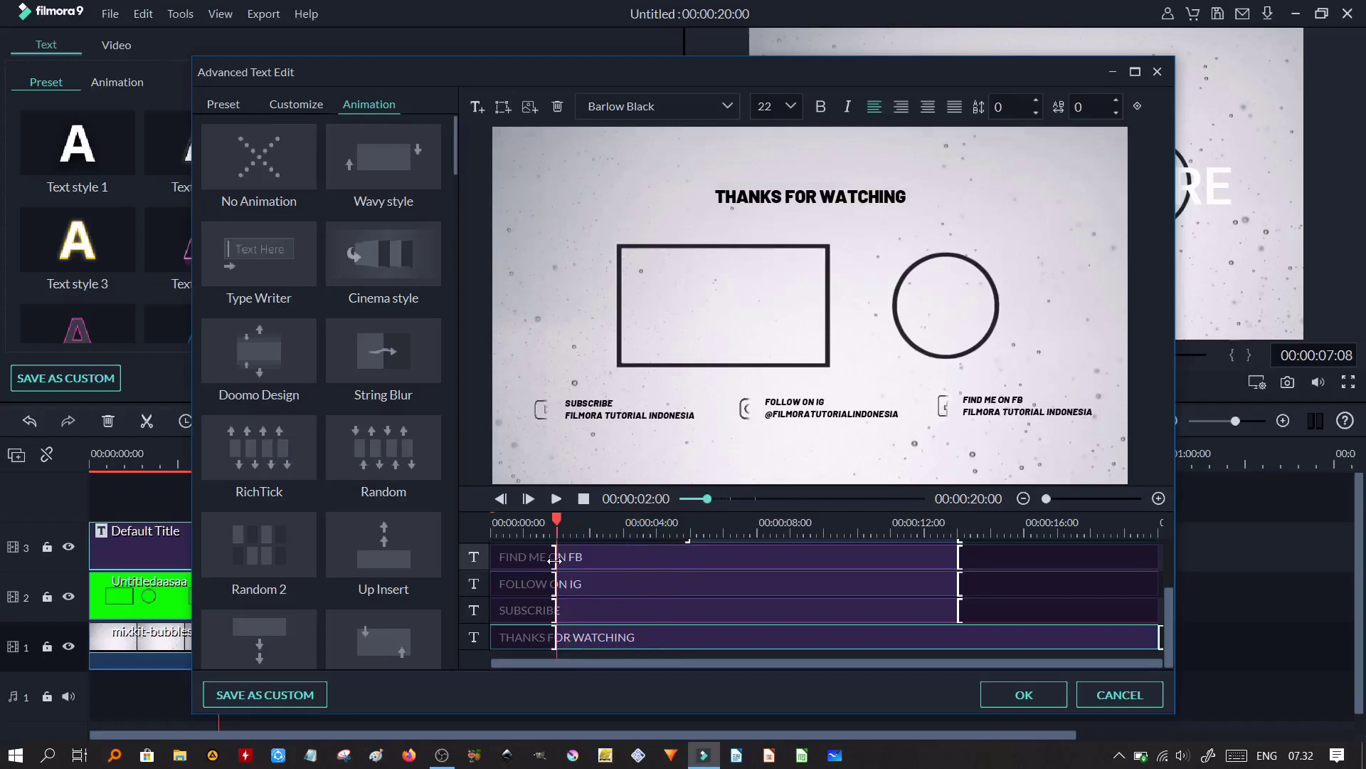
- Shorten the opening animations of the YouTube, Instagram and Facebook icons so they end at 00:00:02:00
scroll(555, 560, "up", 3)
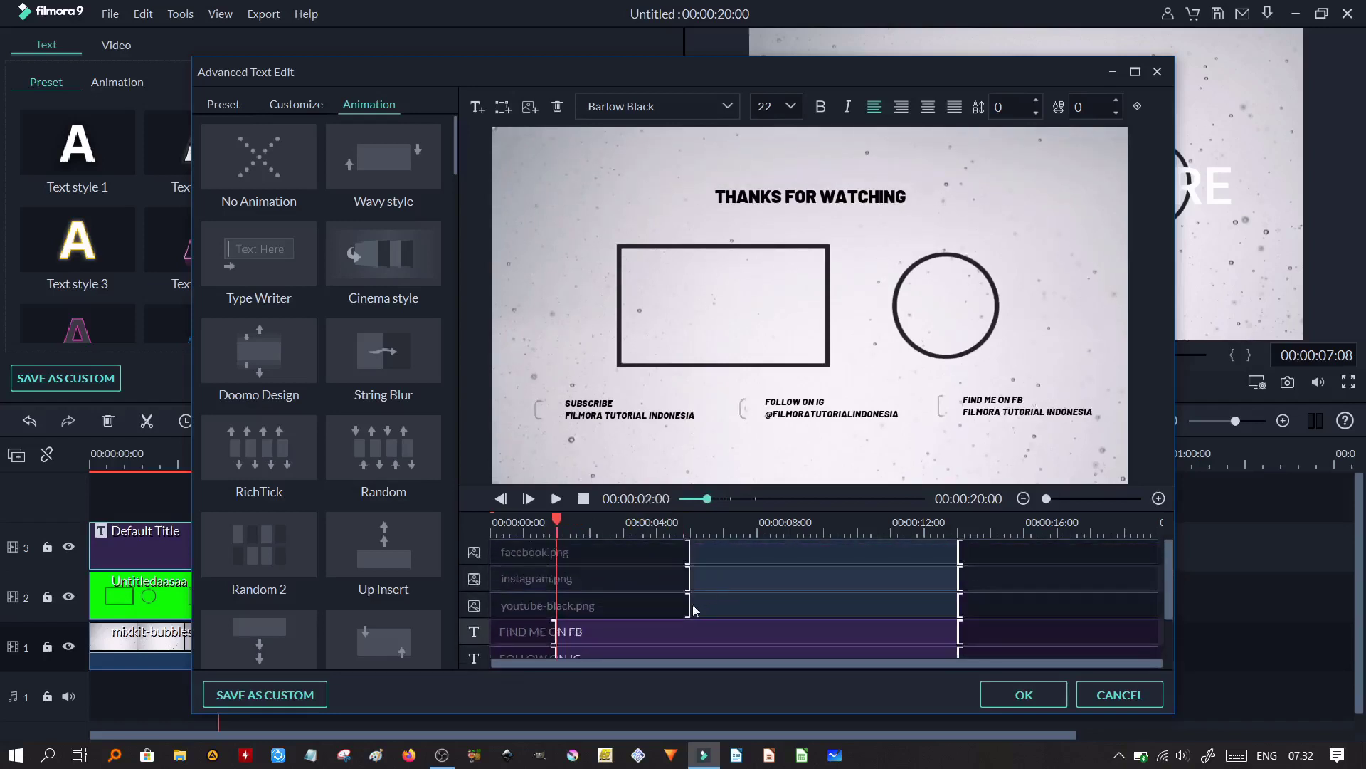
left_click_drag(684, 605, 553, 598)
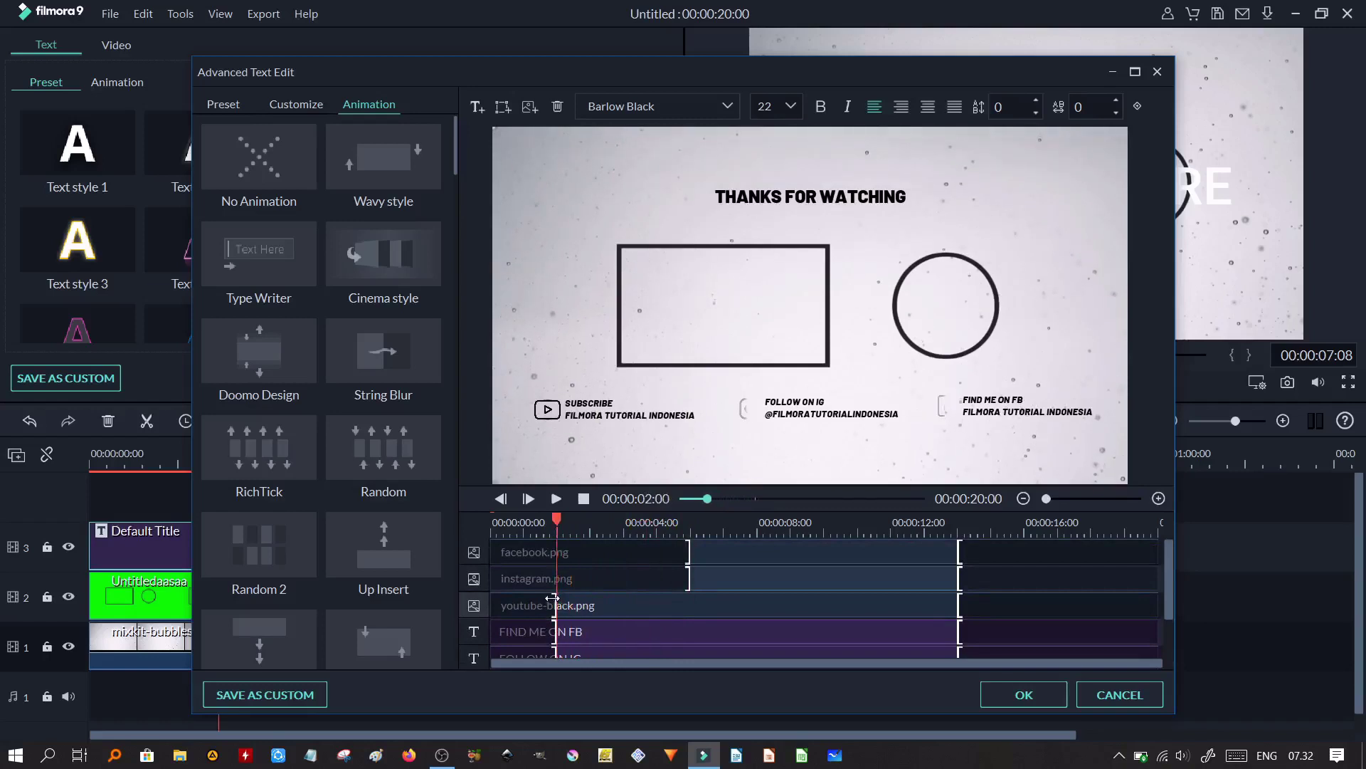
left_click_drag(689, 580, 555, 580)
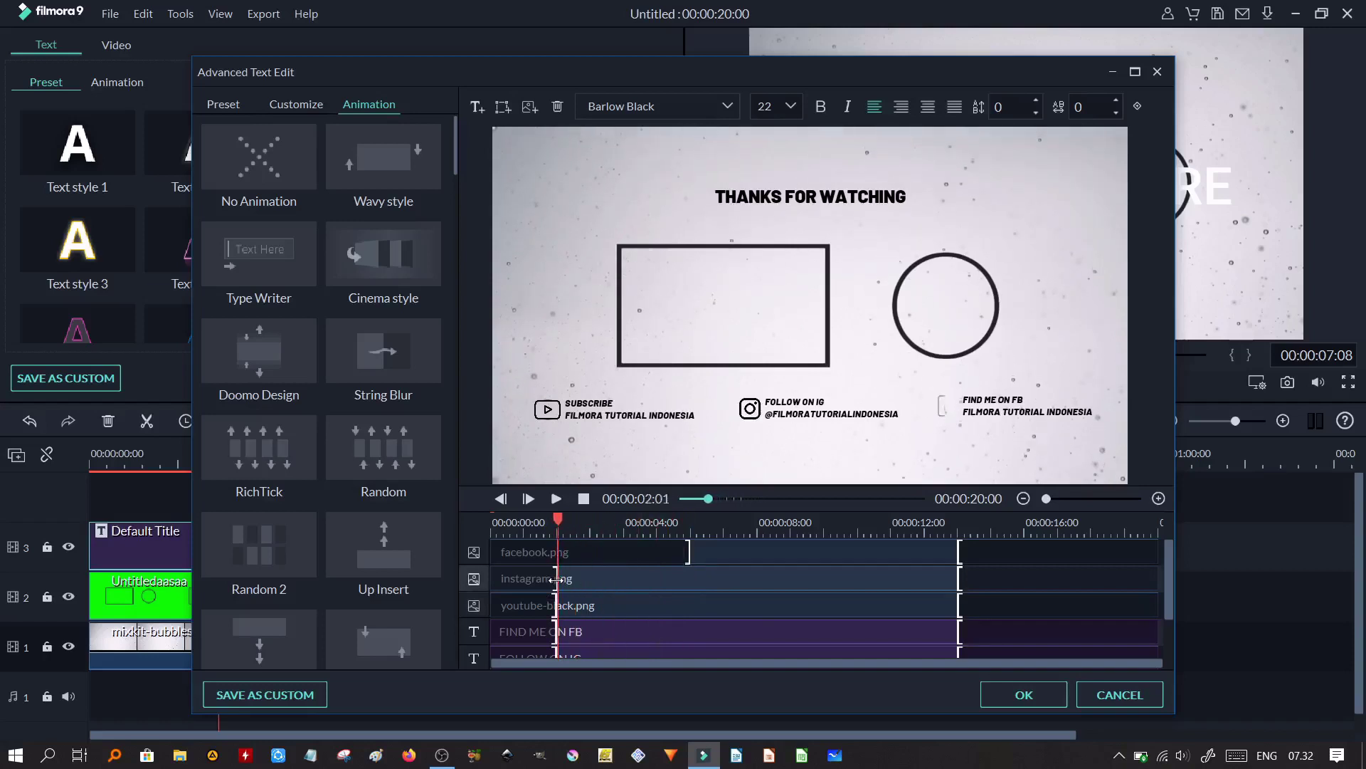
left_click_drag(555, 579, 554, 578)
left_click_drag(690, 560, 555, 562)
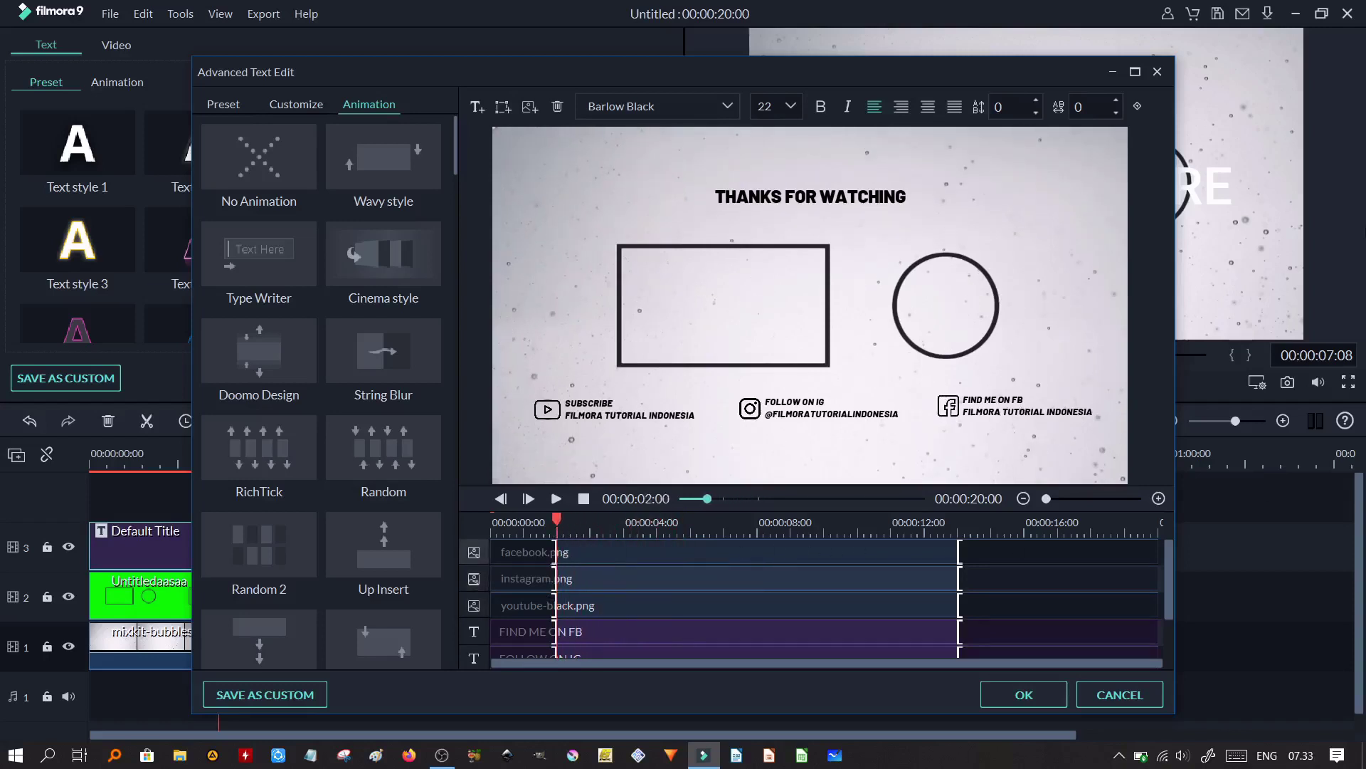
- Shift the closing animation start of the "SUBSCRIBE", "FOLLOW ON IG" and "FIND ME ON FB" captions to the end of the 20-second title
scroll(982, 598, "down", 3)
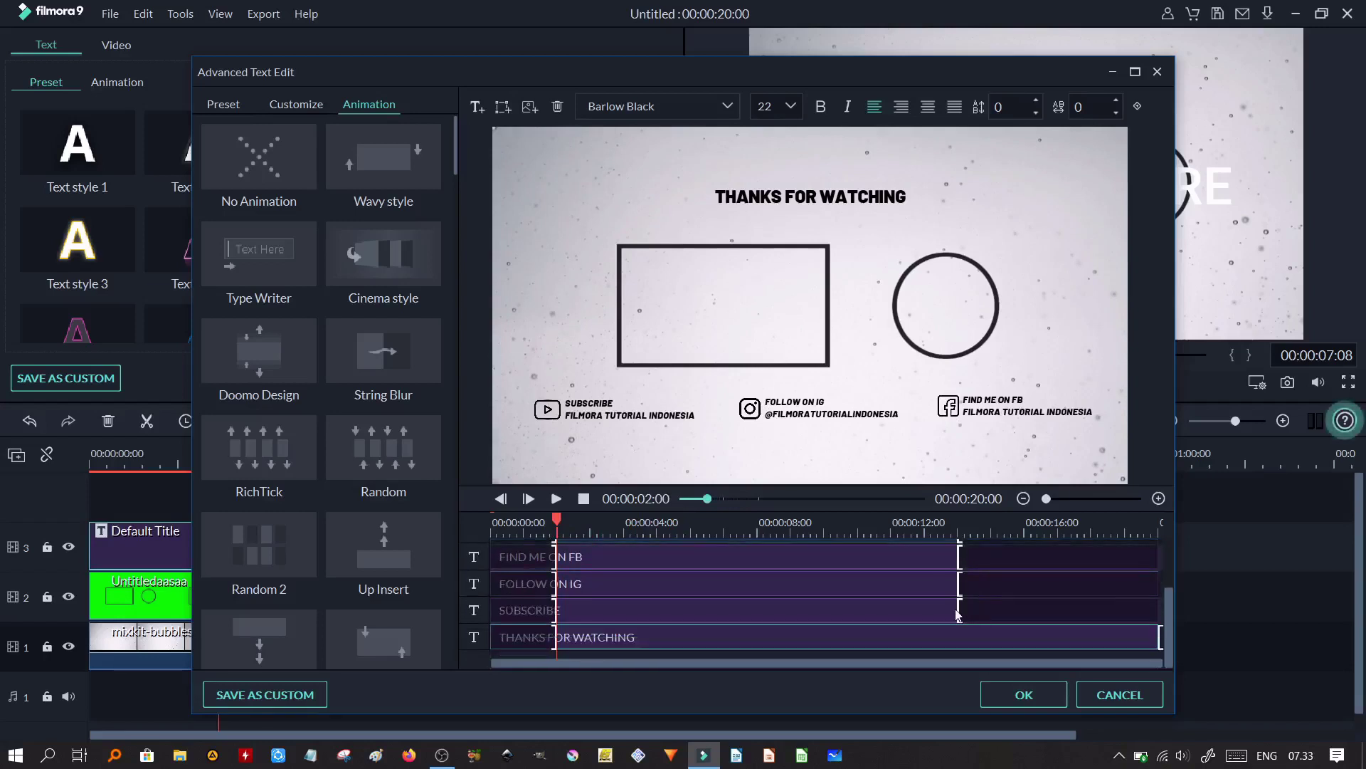
left_click_drag(958, 617, 1226, 627)
left_click_drag(959, 584, 1160, 584)
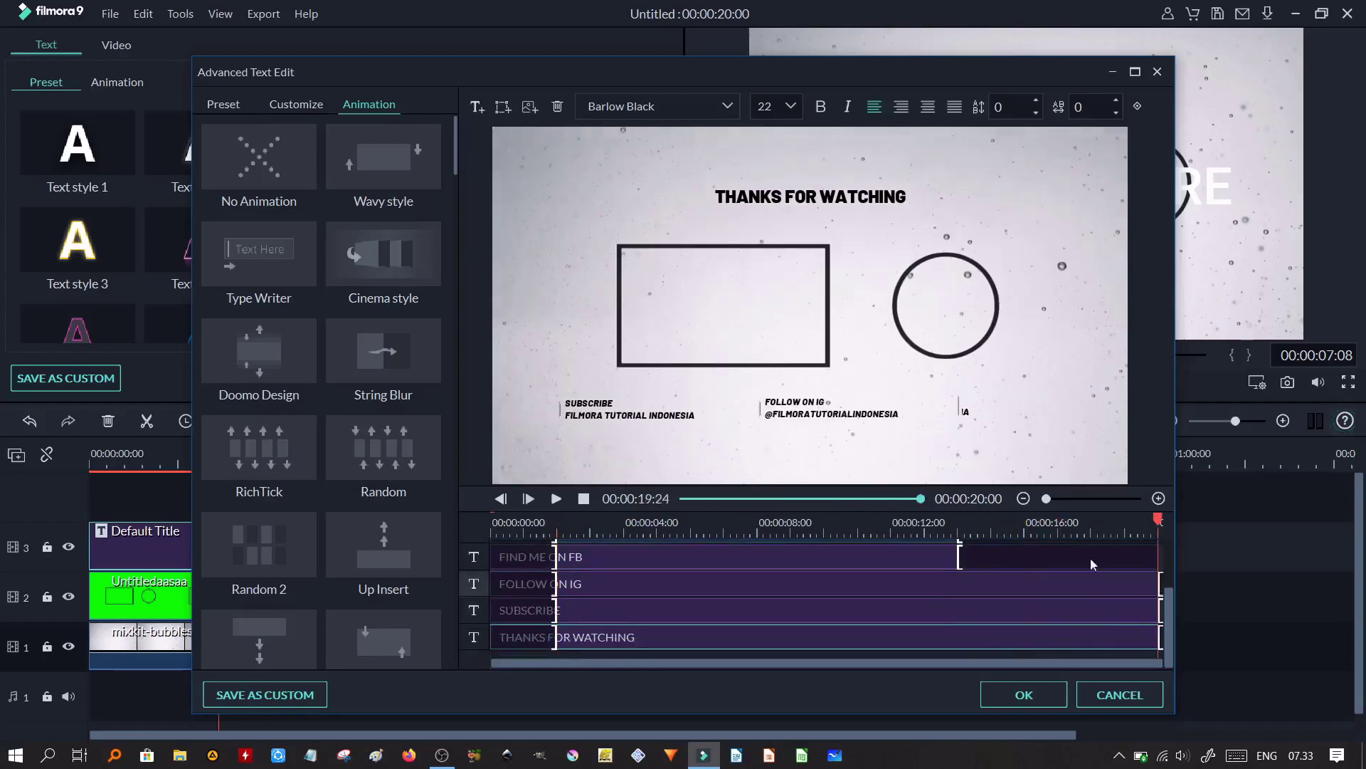
left_click(958, 562)
left_click_drag(960, 555, 1160, 555)
- Shift the closing animation start of the youtube-black.png, instagram.png and facebook.png icons to the end of the 20-second title
scroll(1062, 590, "up", 2)
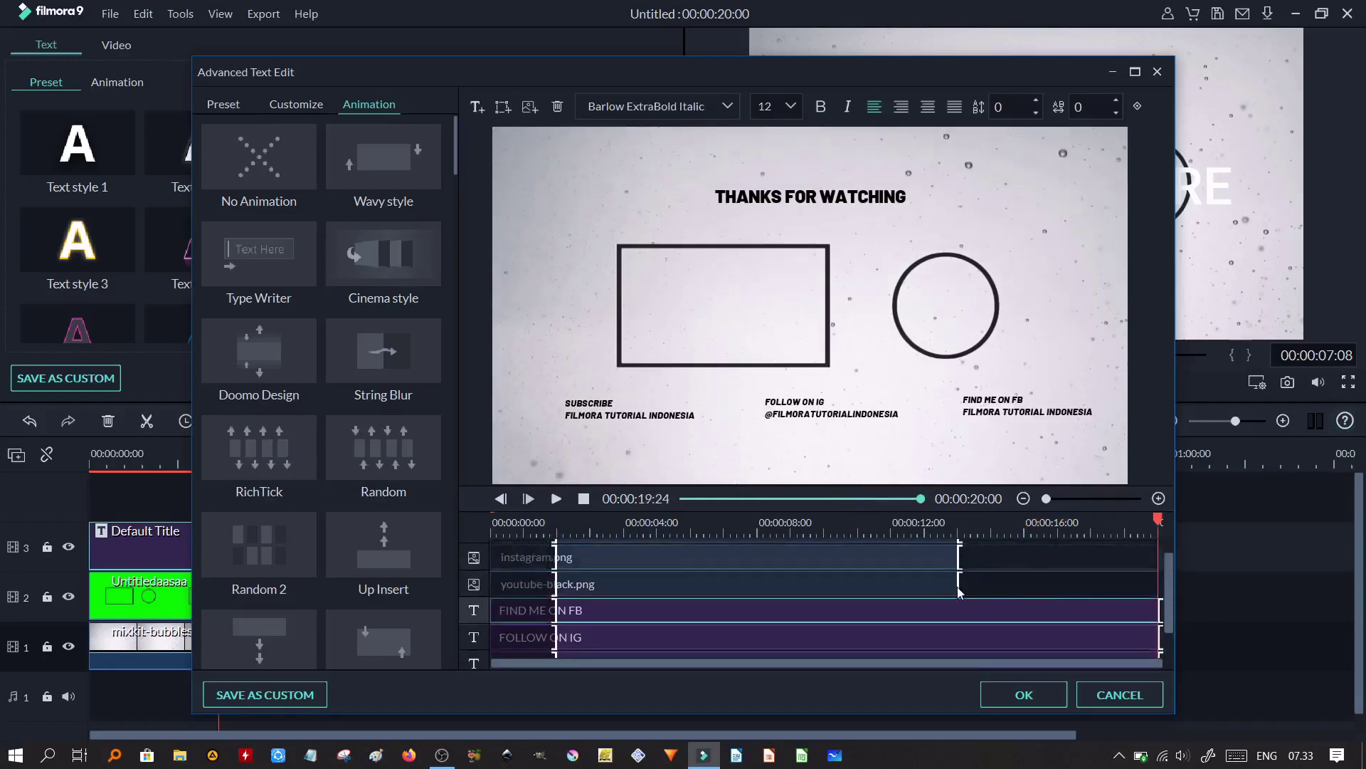
left_click(959, 588)
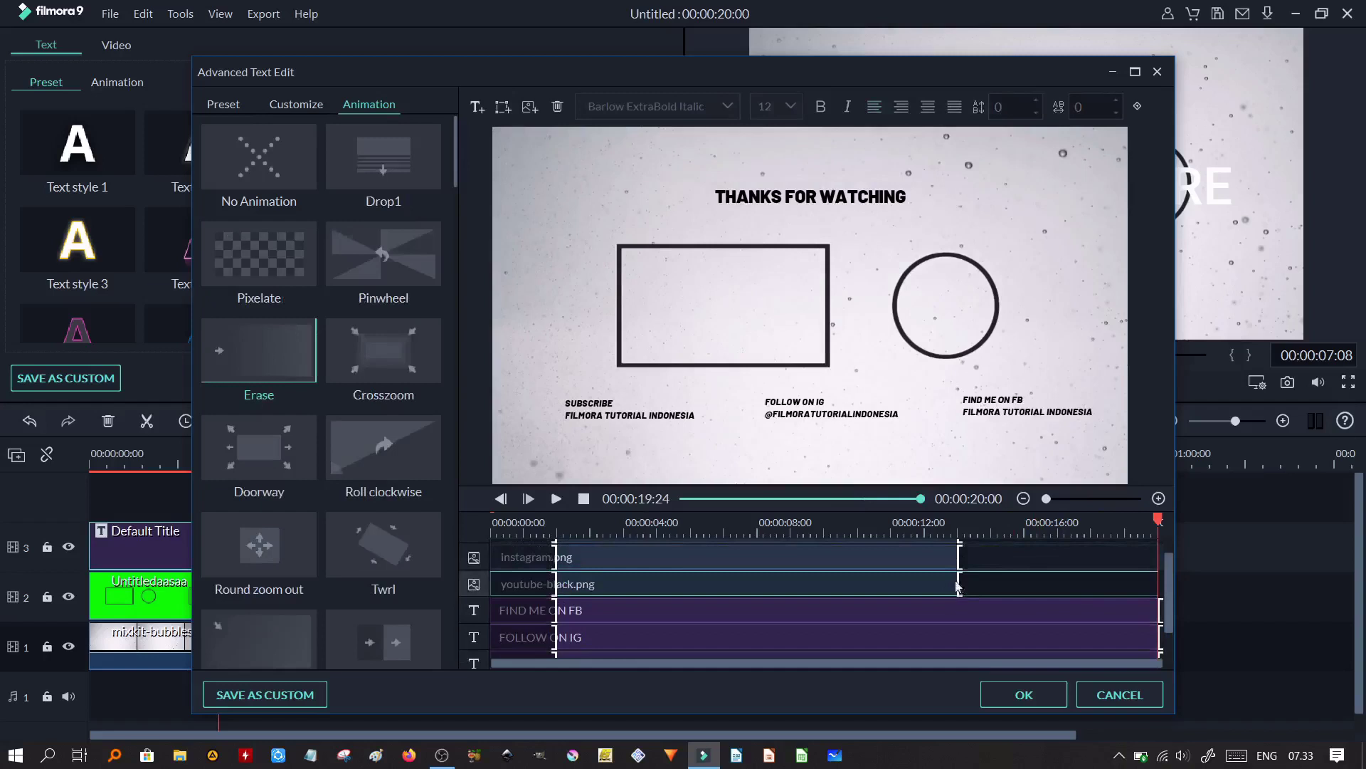
left_click_drag(963, 580, 1160, 583)
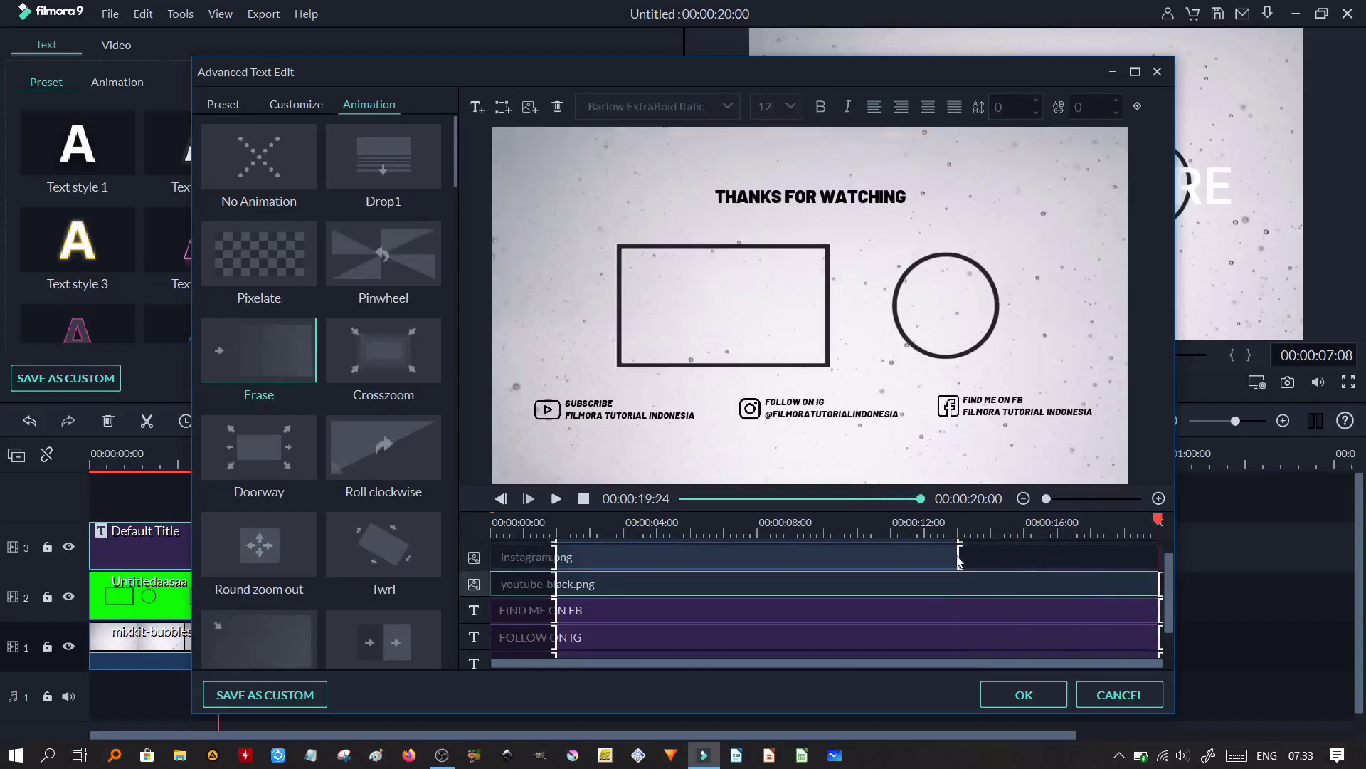
left_click_drag(957, 561, 1160, 558)
scroll(1031, 571, "up", 1)
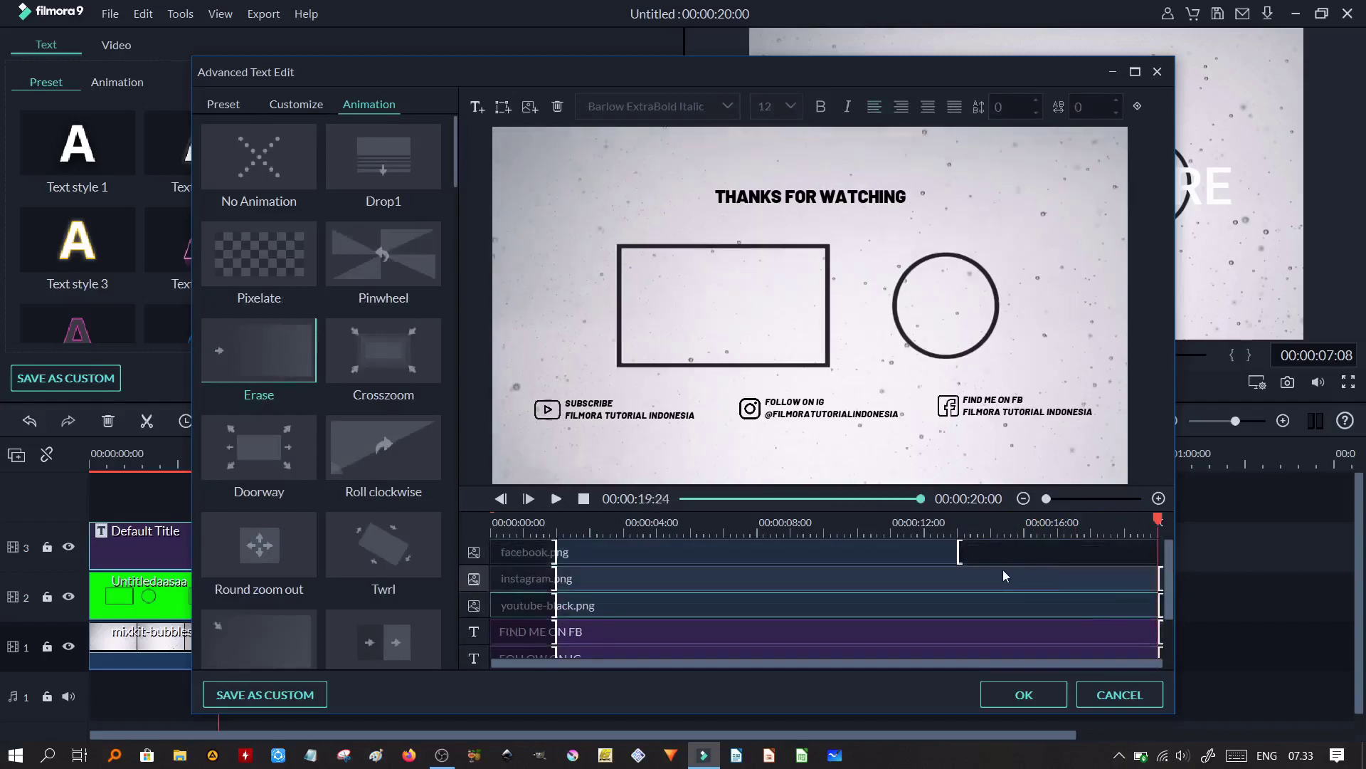
left_click_drag(959, 551, 1160, 551)
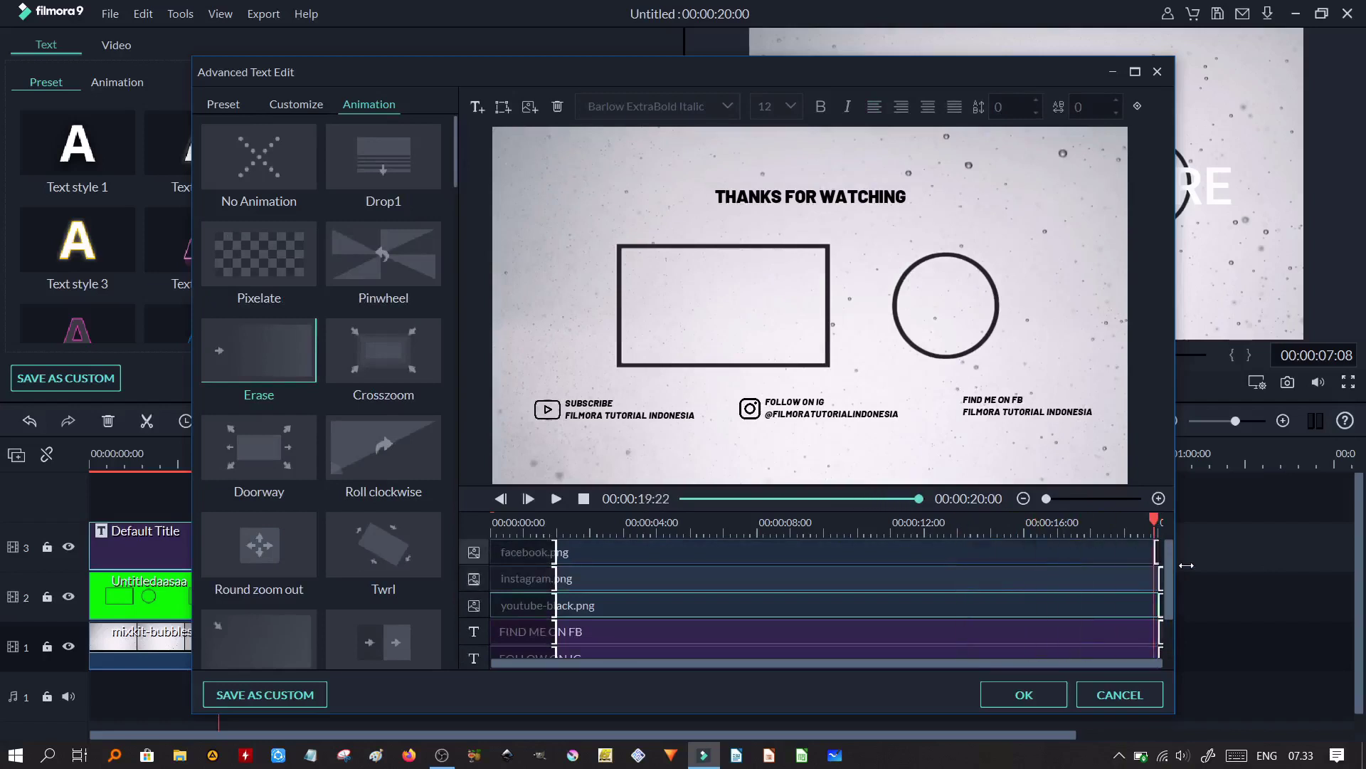
- Preview the opening animations of the captions and icons, and save the edited title
left_click_drag(826, 498, 684, 498)
left_click(557, 499)
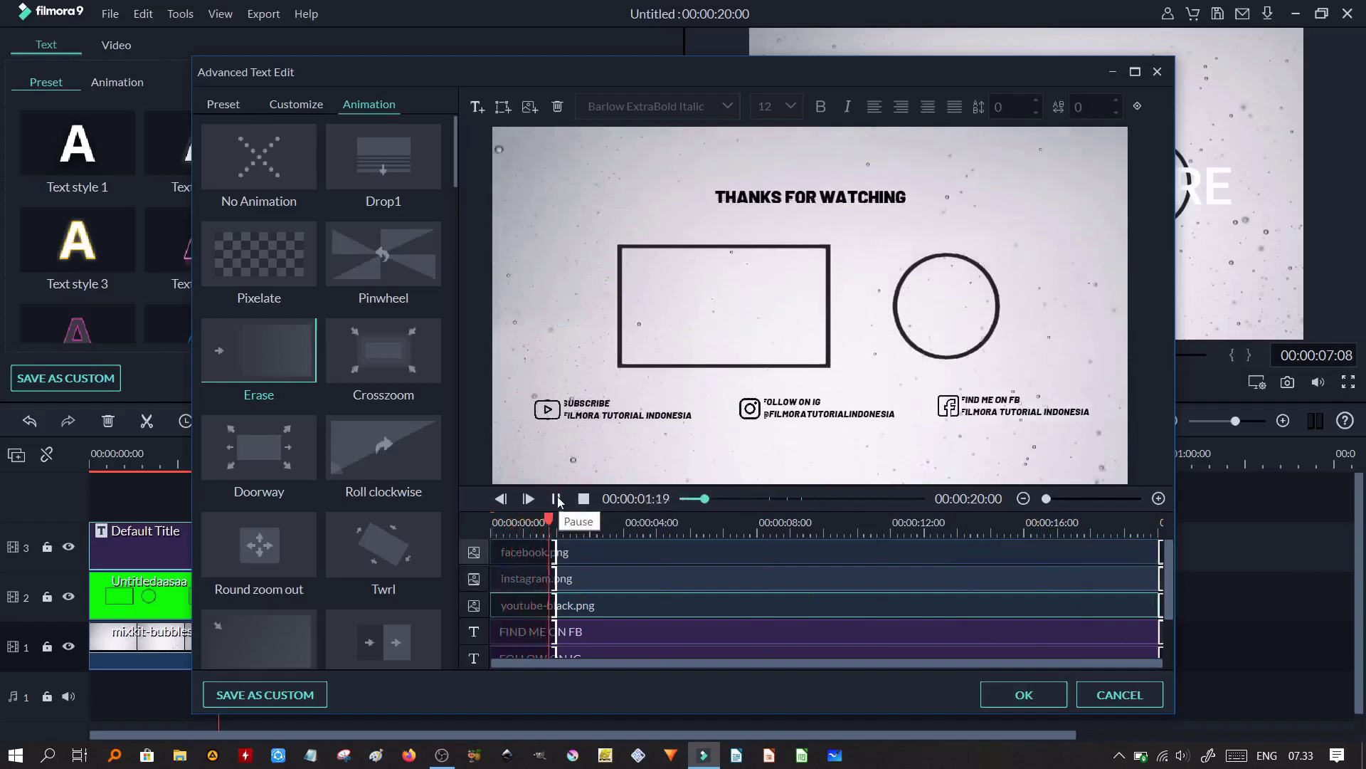
left_click(558, 499)
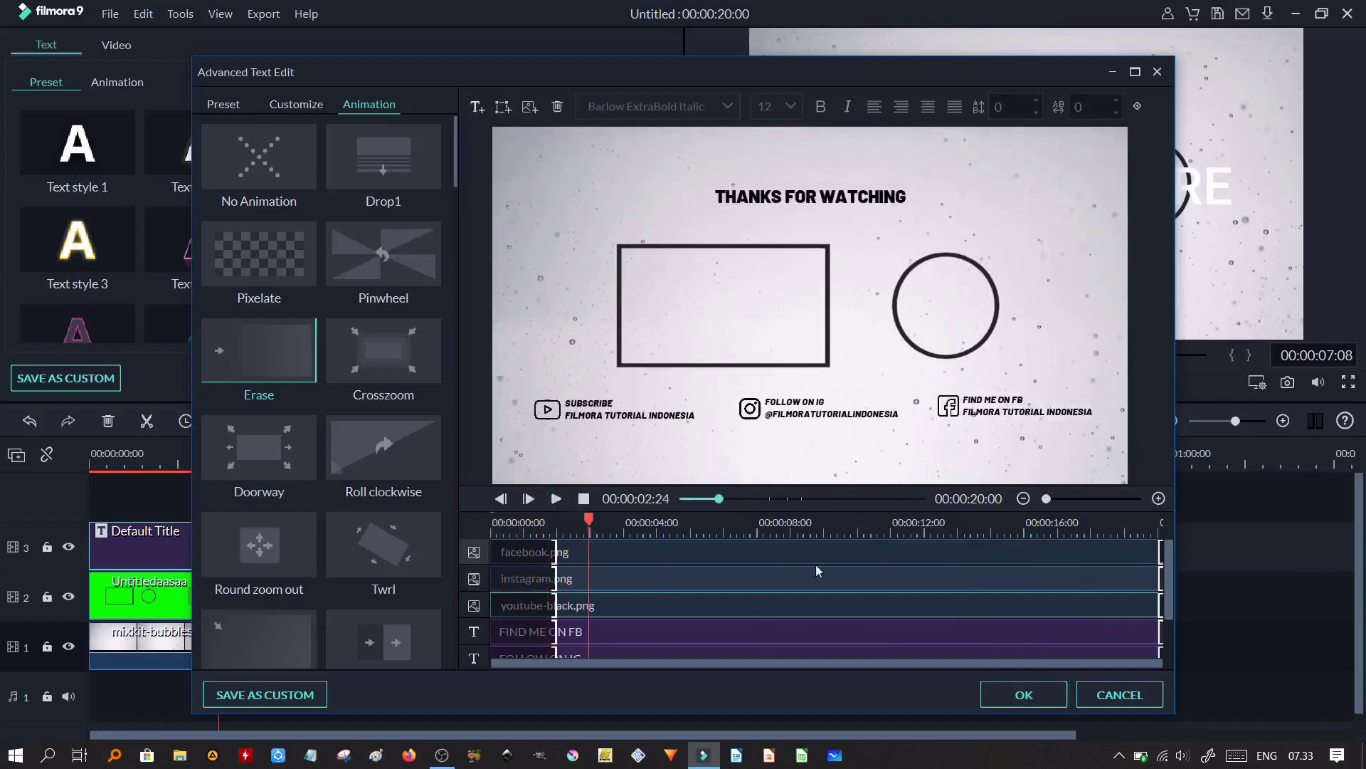
left_click(1023, 695)
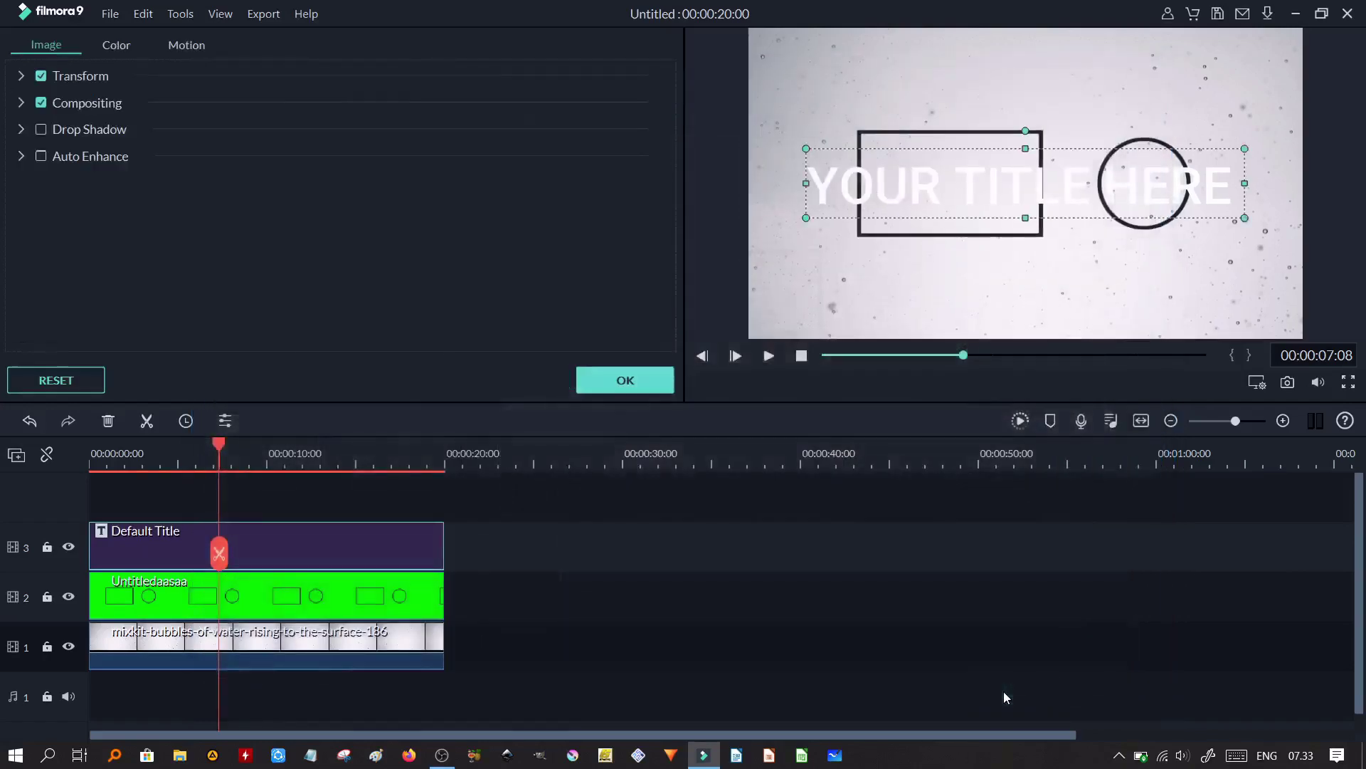
left_click(623, 378)
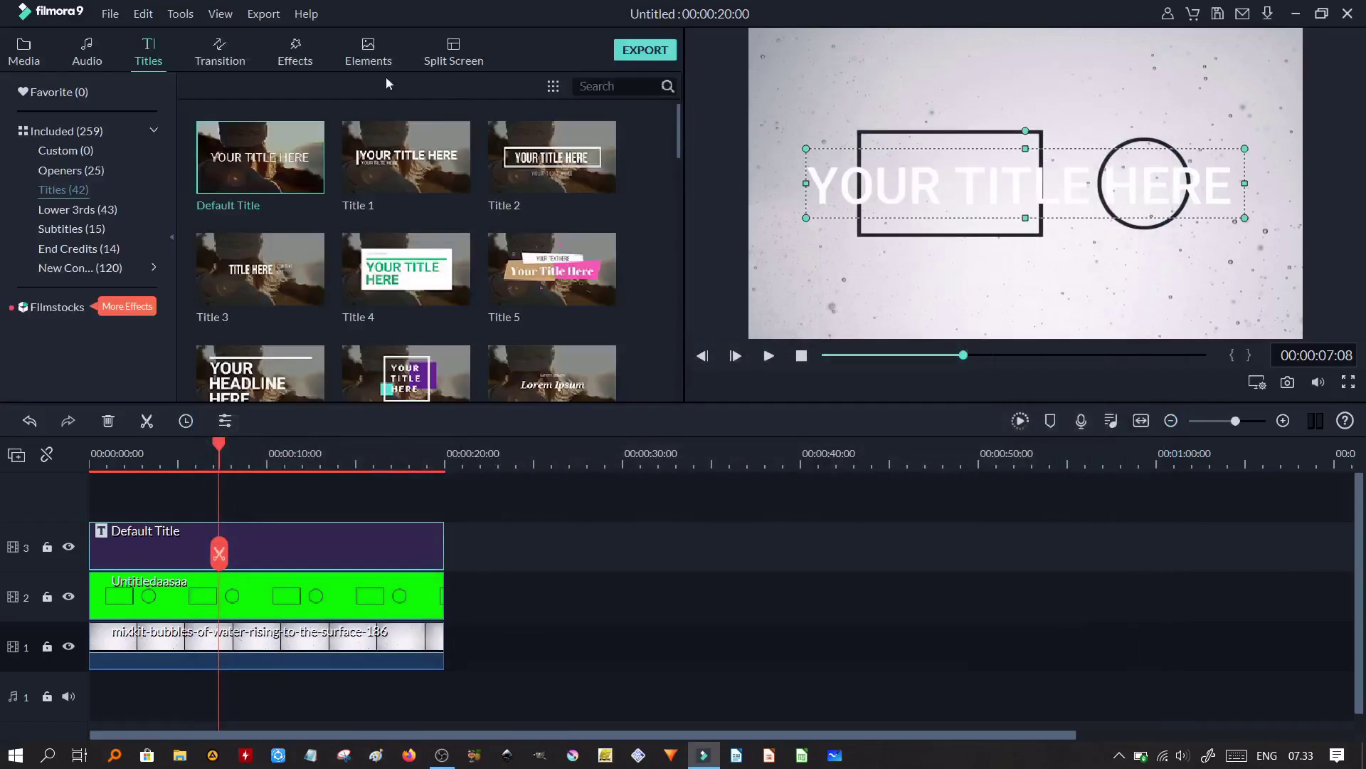
- Find the Linear Wipe Right transition and apply it to the start of the green frames clip on track 2
left_click(219, 53)
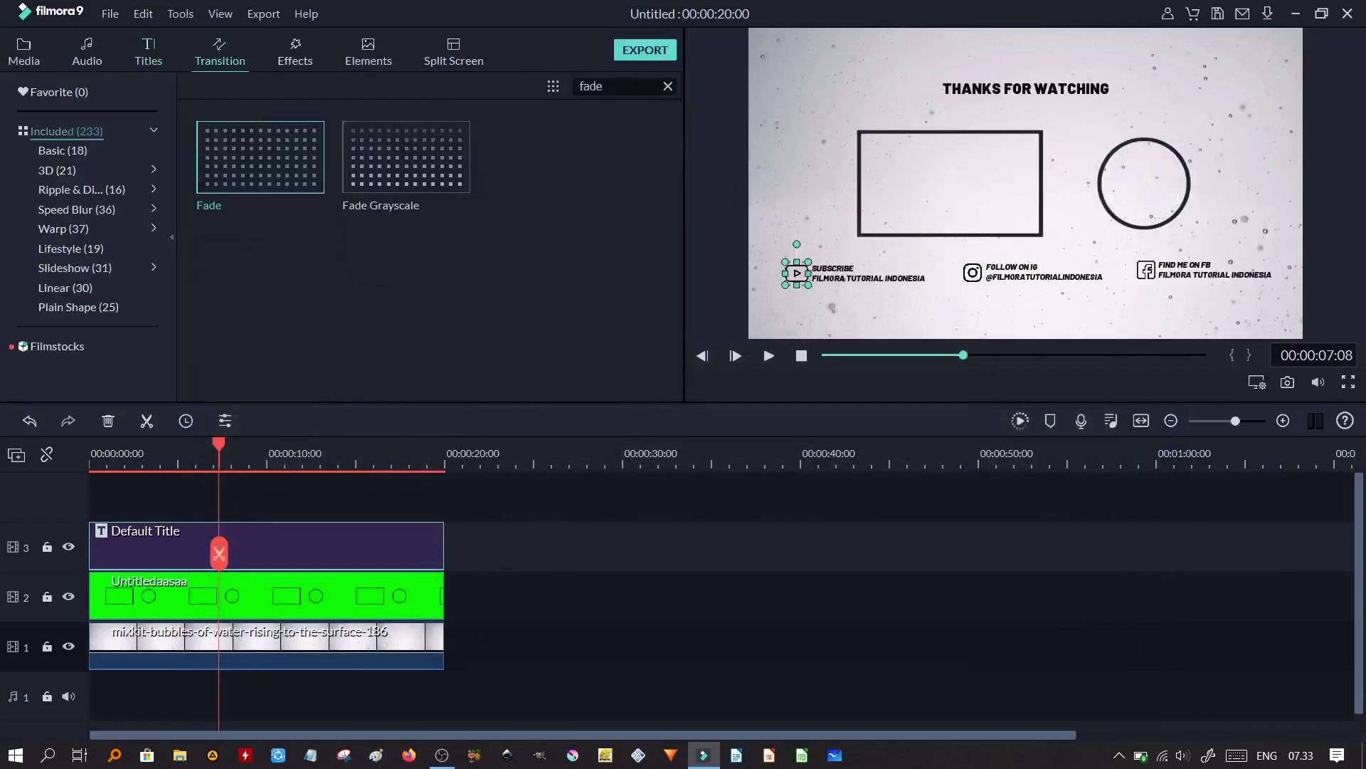
left_click(668, 86)
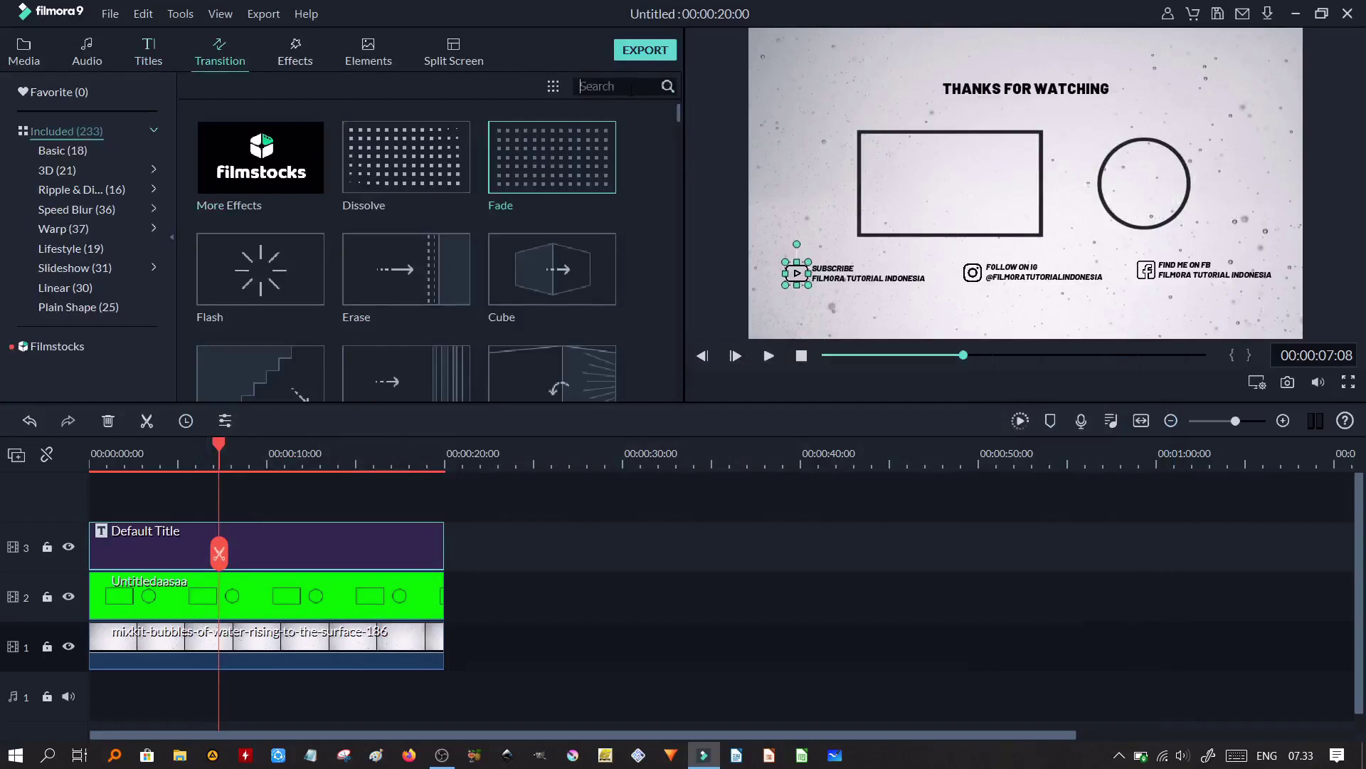
type("line")
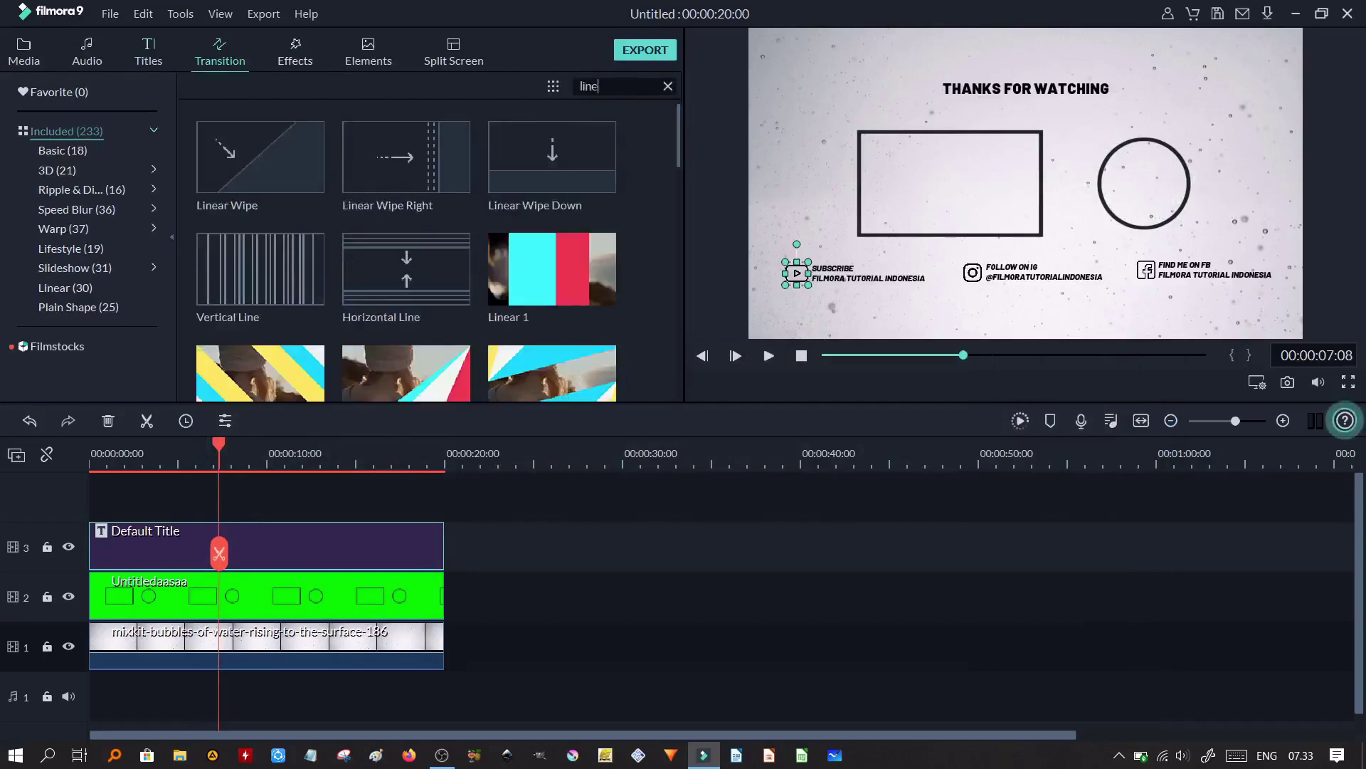
left_click_drag(455, 160, 120, 604)
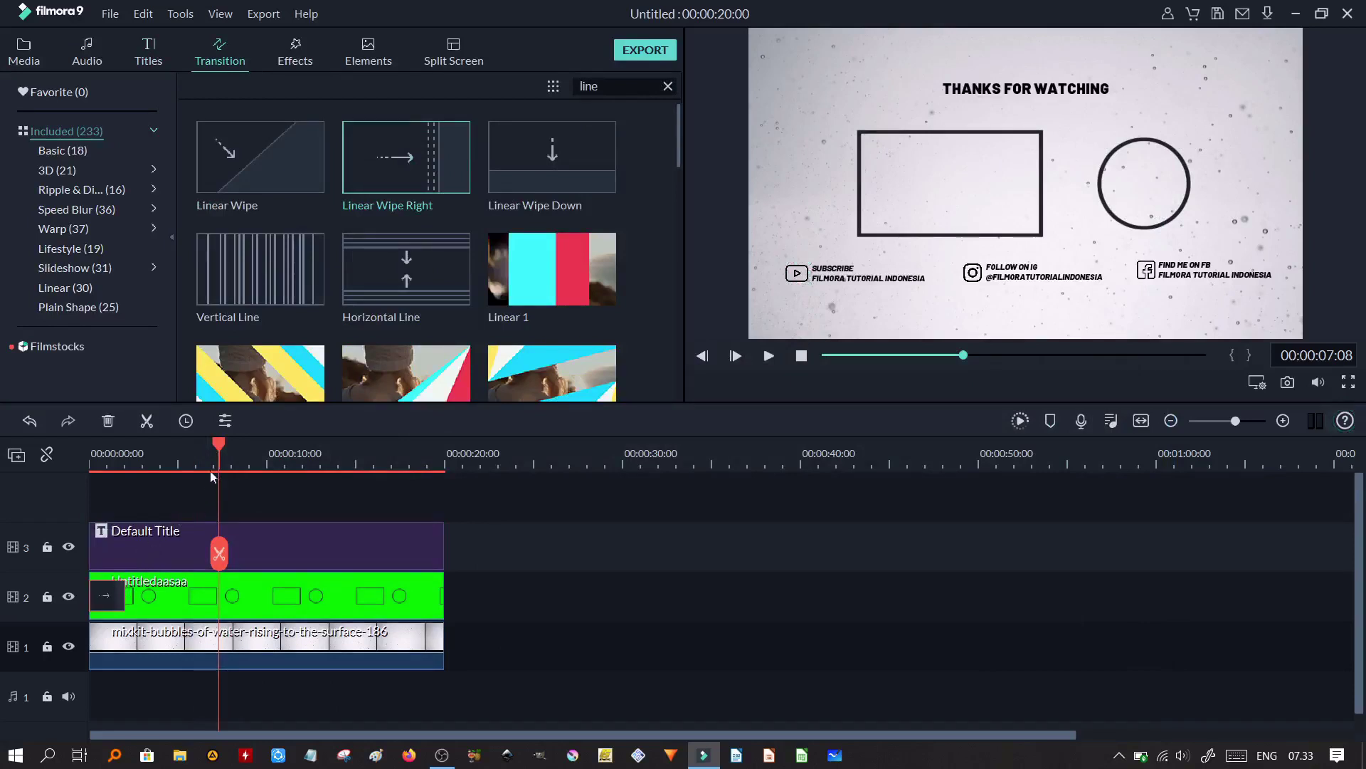
- Apply the Fade transition to the ends of the title, green frames and bubbles clips
left_click_drag(219, 442, 336, 442)
left_click(667, 86)
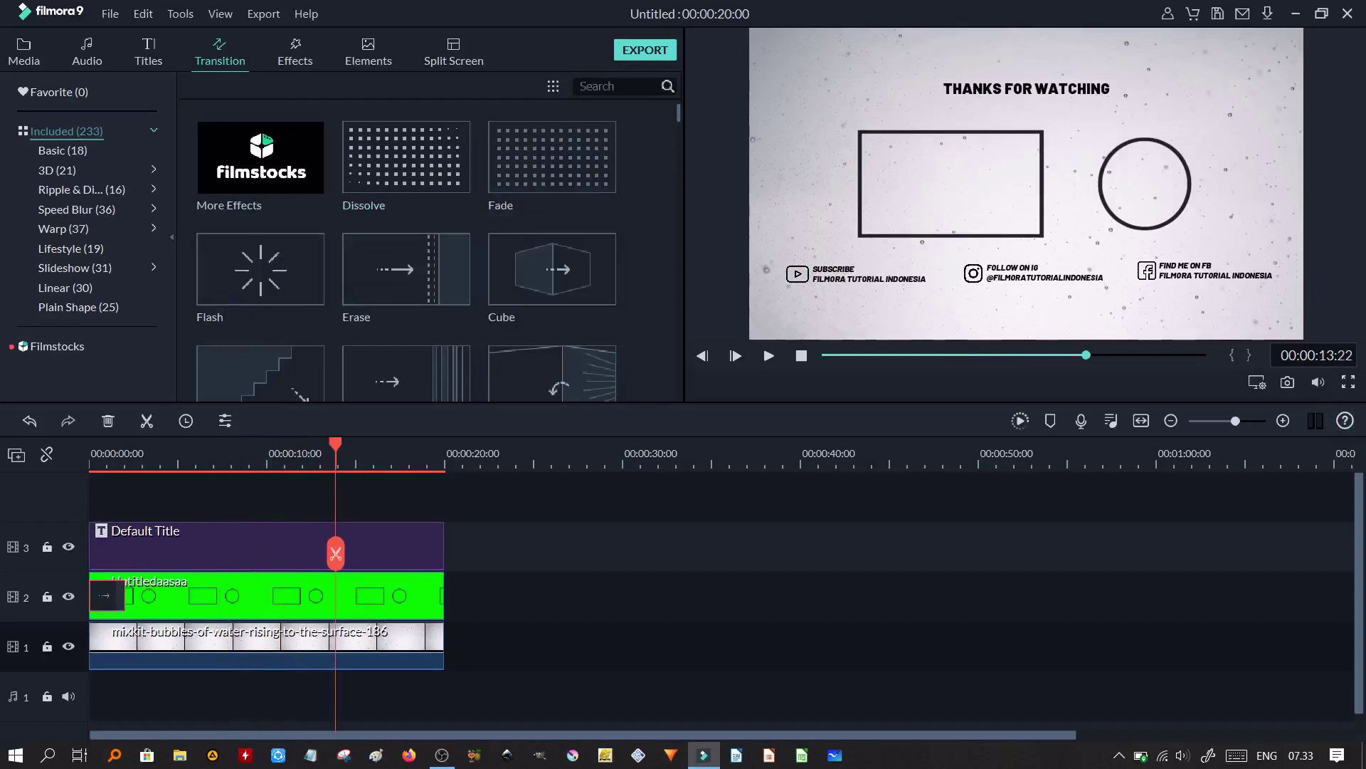
type("fade")
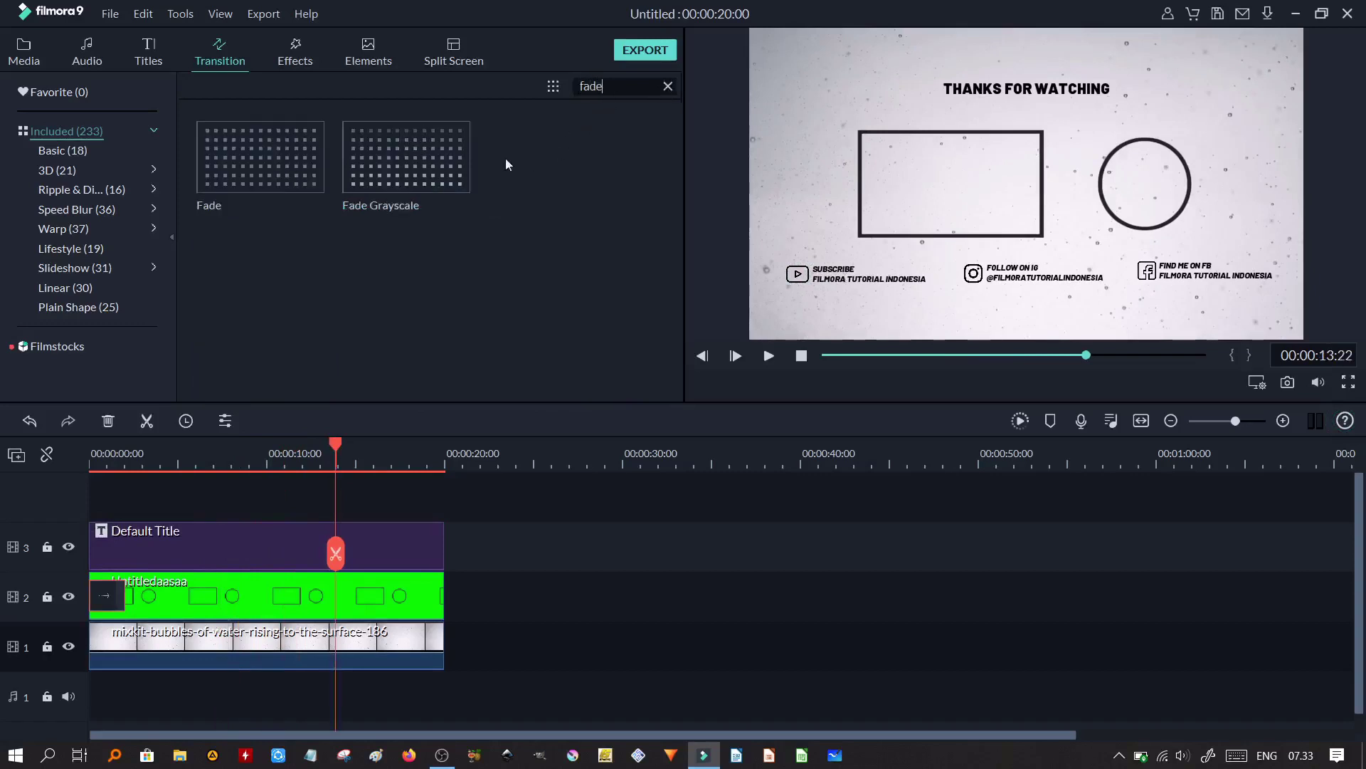
left_click_drag(298, 172, 419, 597)
left_click_drag(258, 152, 384, 653)
- Render the timeline preview and play the end screen from the beginning
left_click_drag(335, 445, 44, 467)
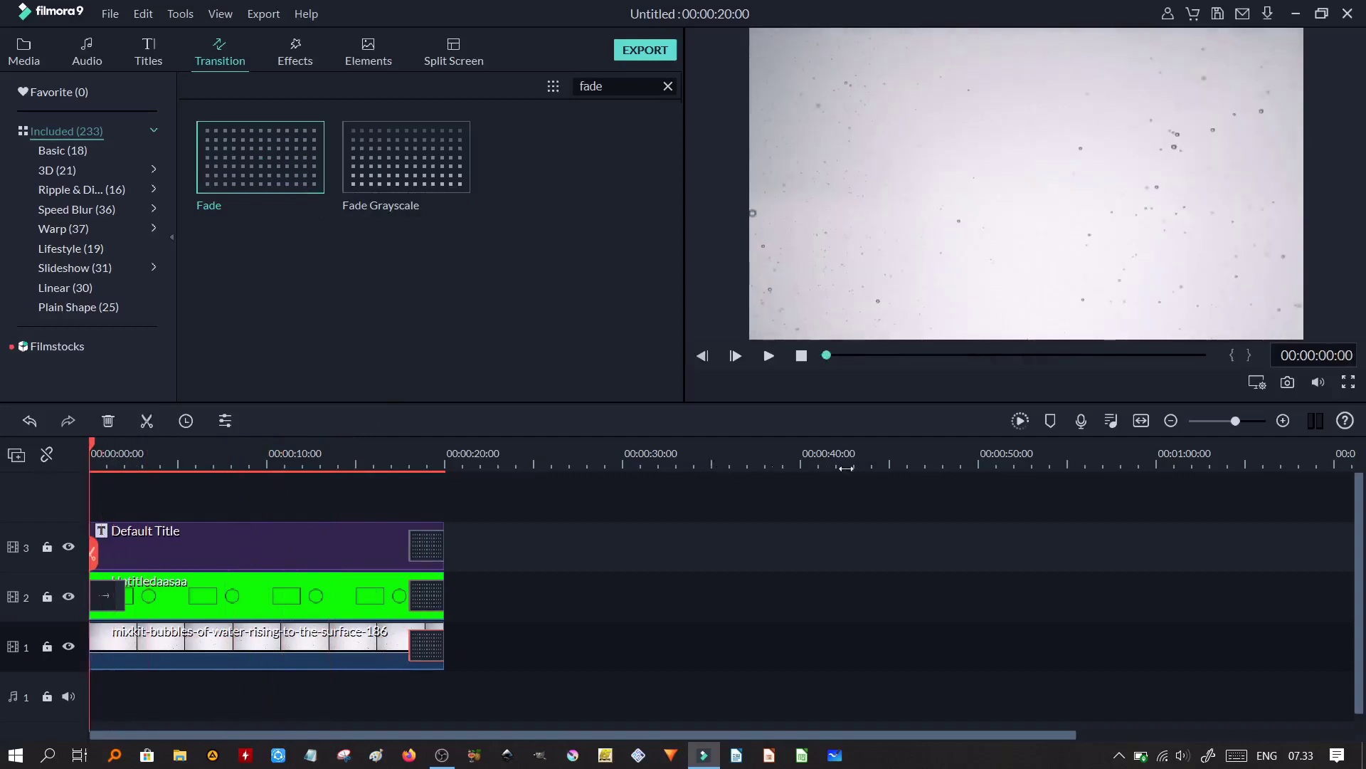
left_click(1019, 422)
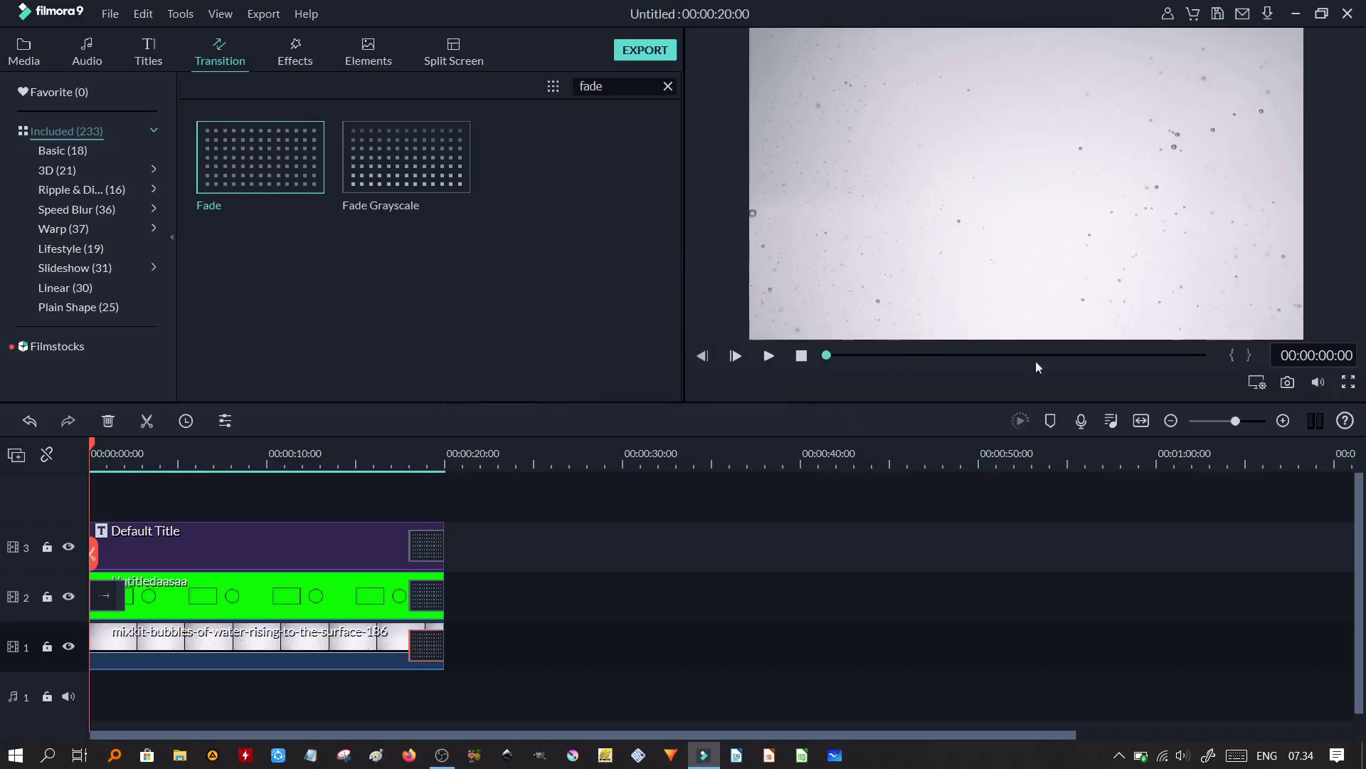
left_click(769, 357)
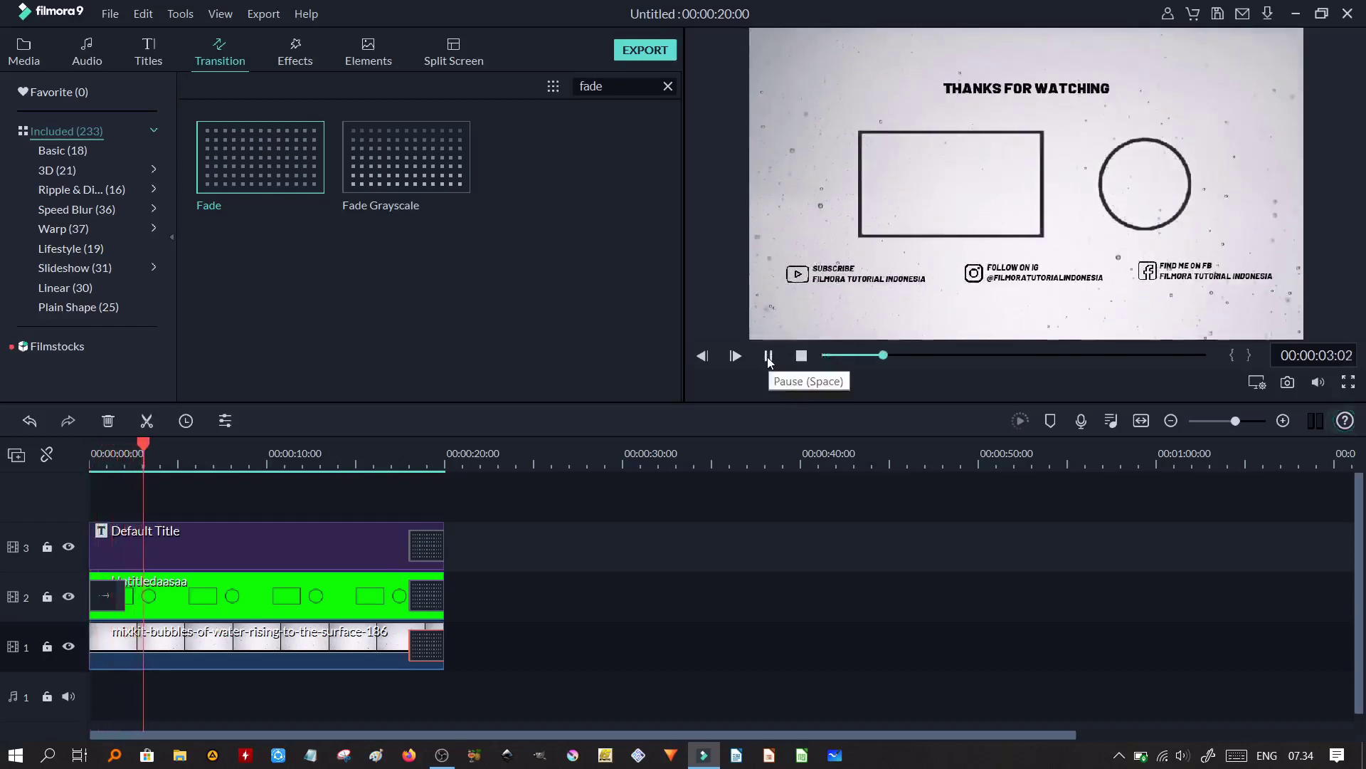
left_click(769, 358)
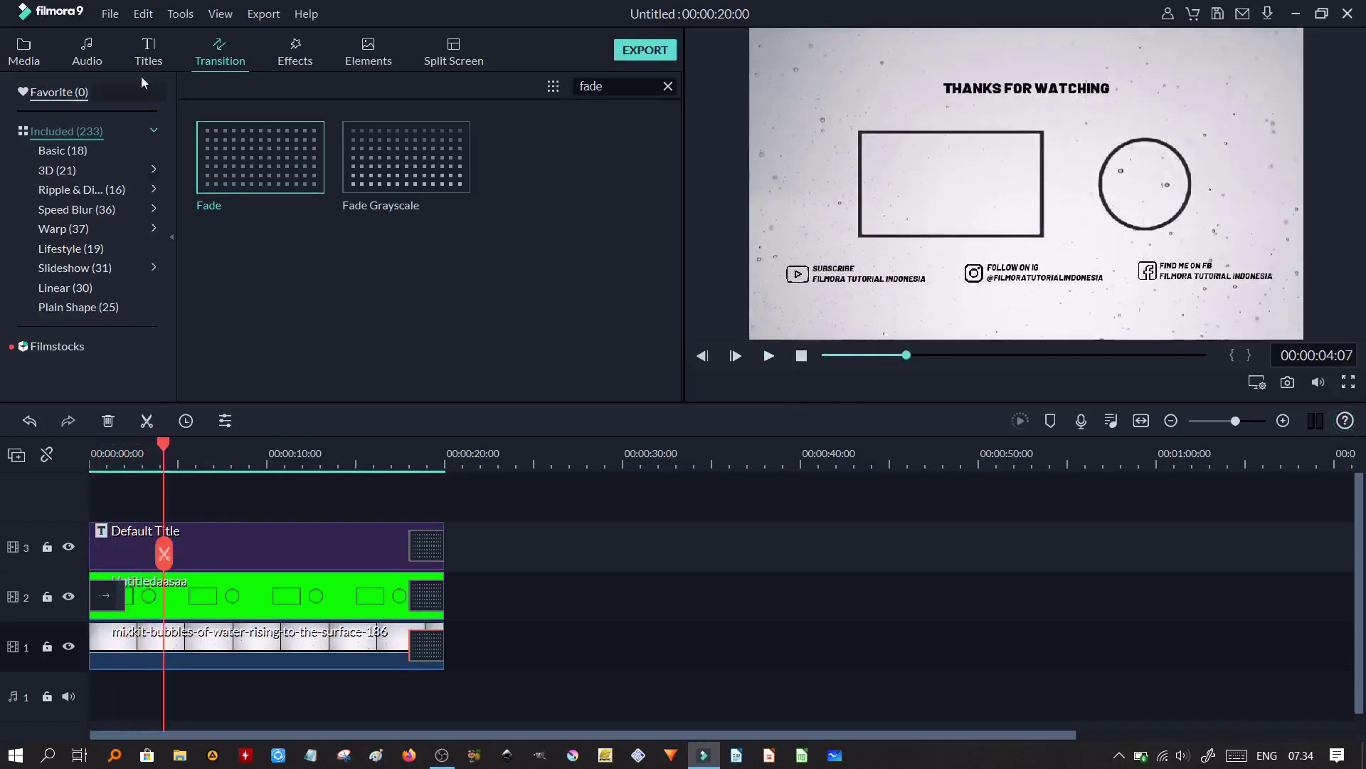
- Place the "Beat Your Competition - Vibe Tracks" music at the start of audio track 1
left_click(26, 51)
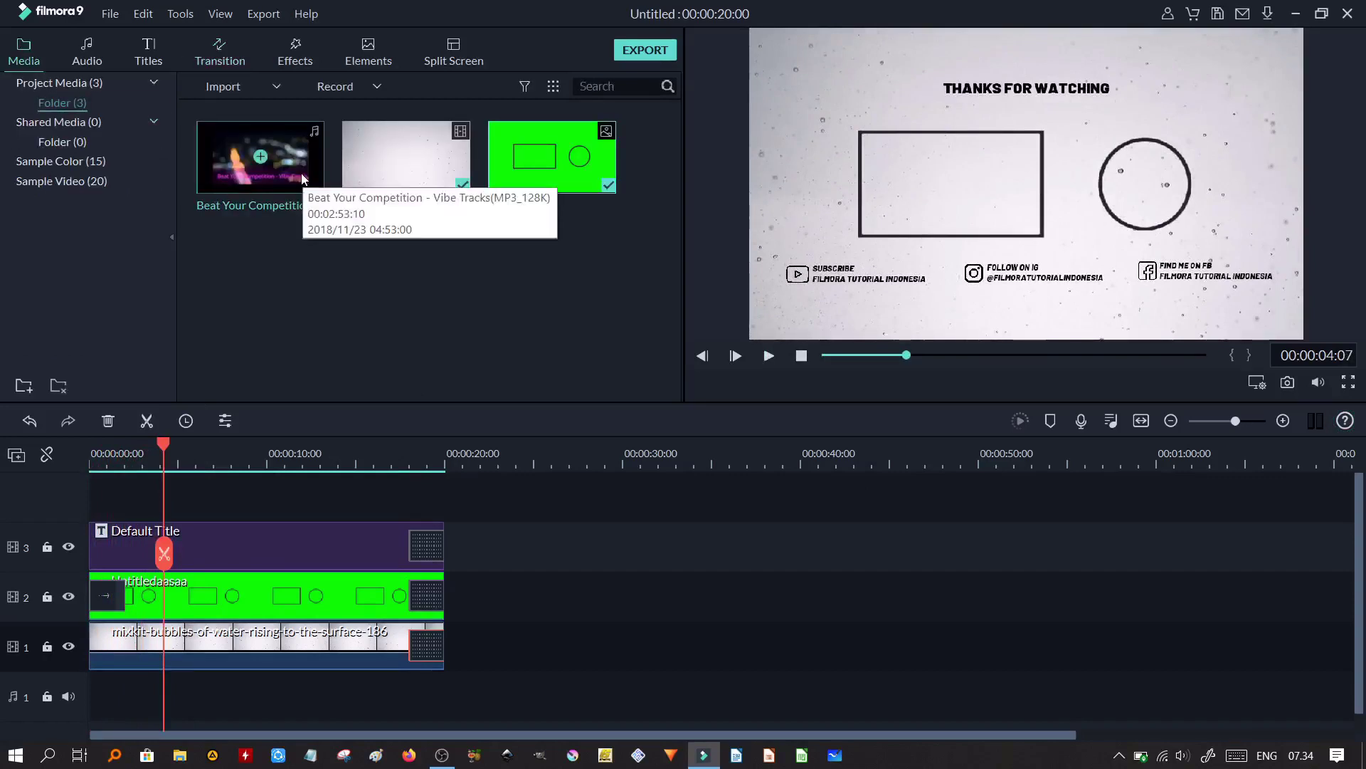
left_click_drag(299, 192, 91, 674)
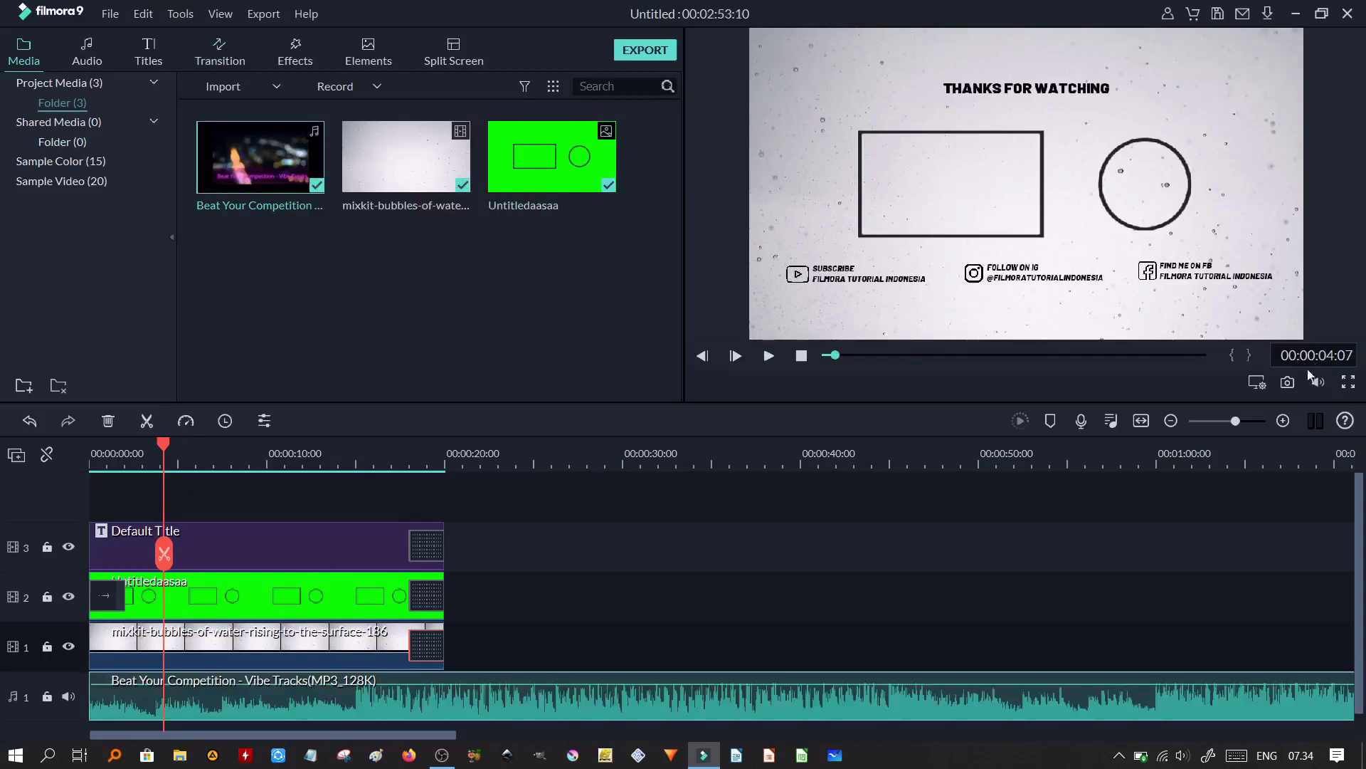
- Split the music at 00:01:00:00, delete its first minute and close the gap so the remainder starts at zero
left_click(1331, 357)
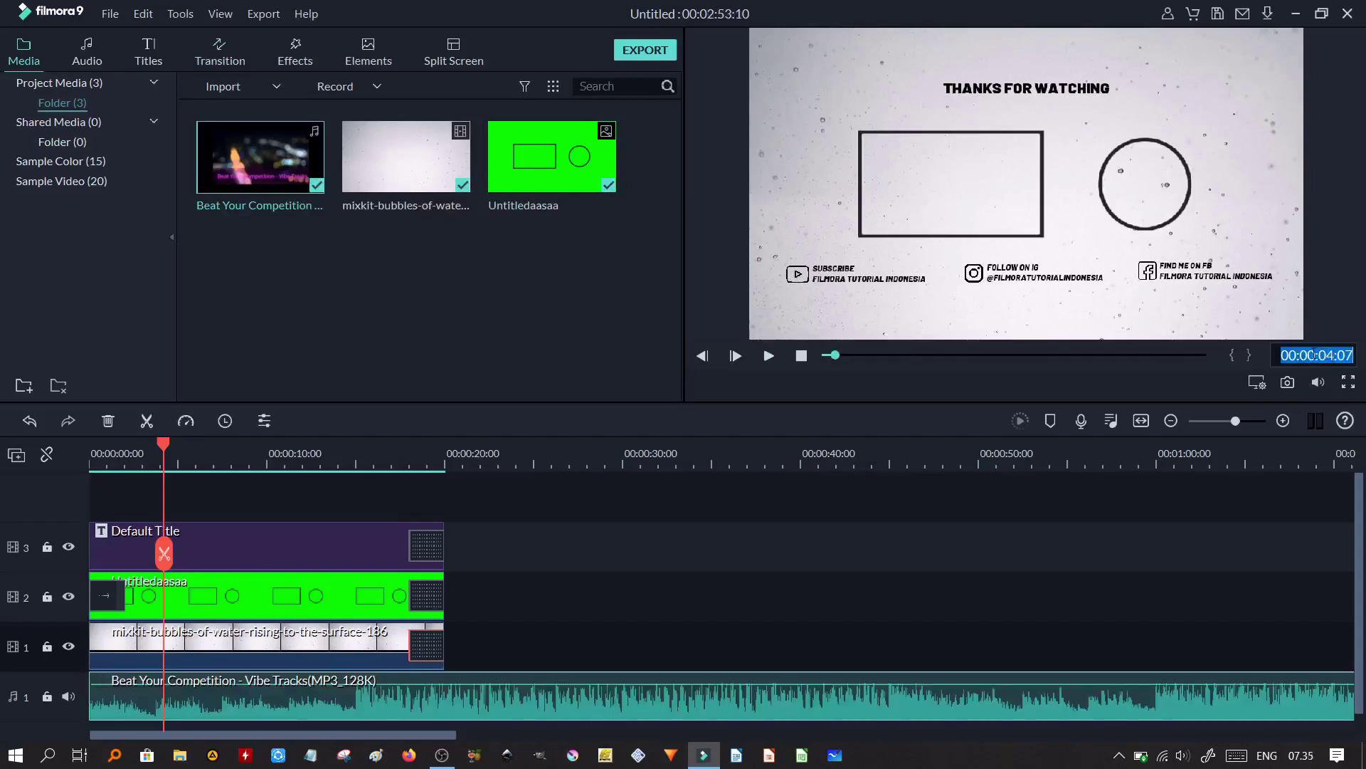
key("Return")
left_click(1315, 355)
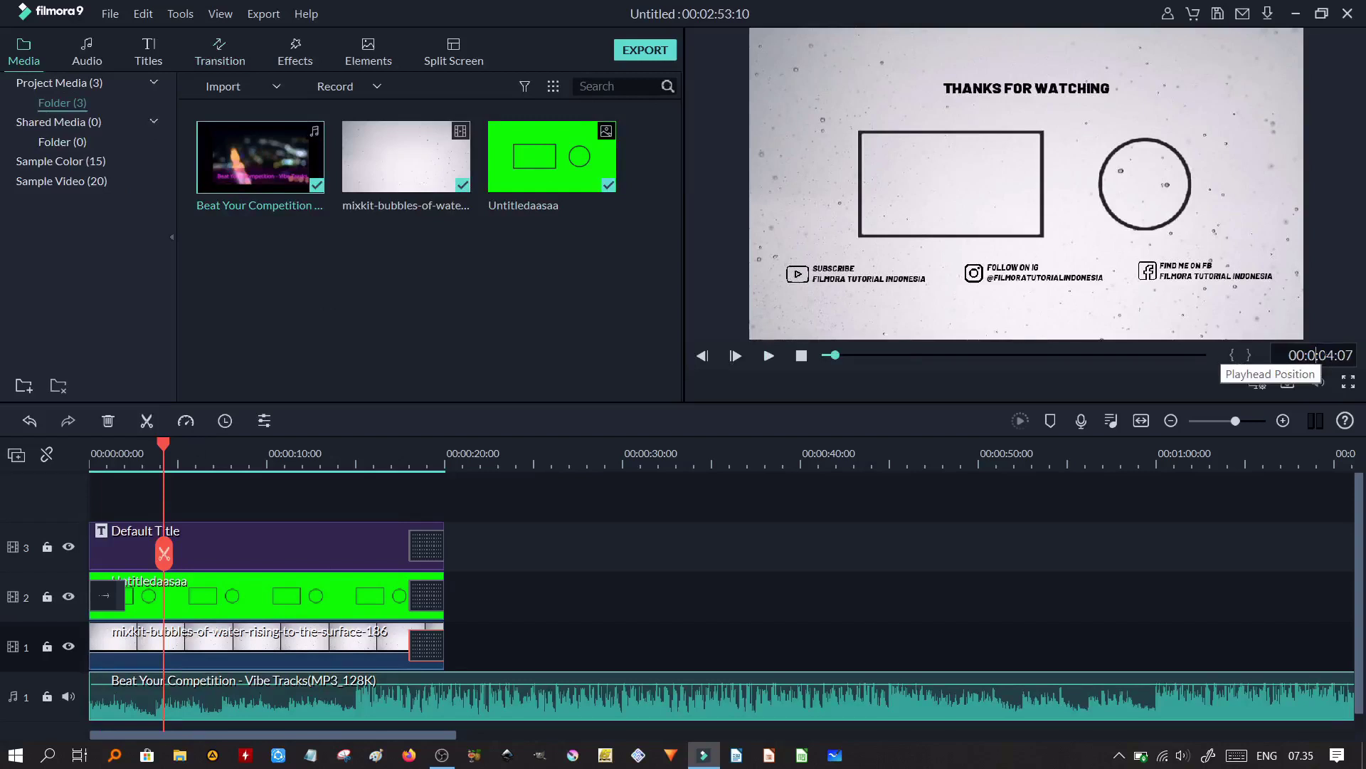
type("1:00:00")
key("Return")
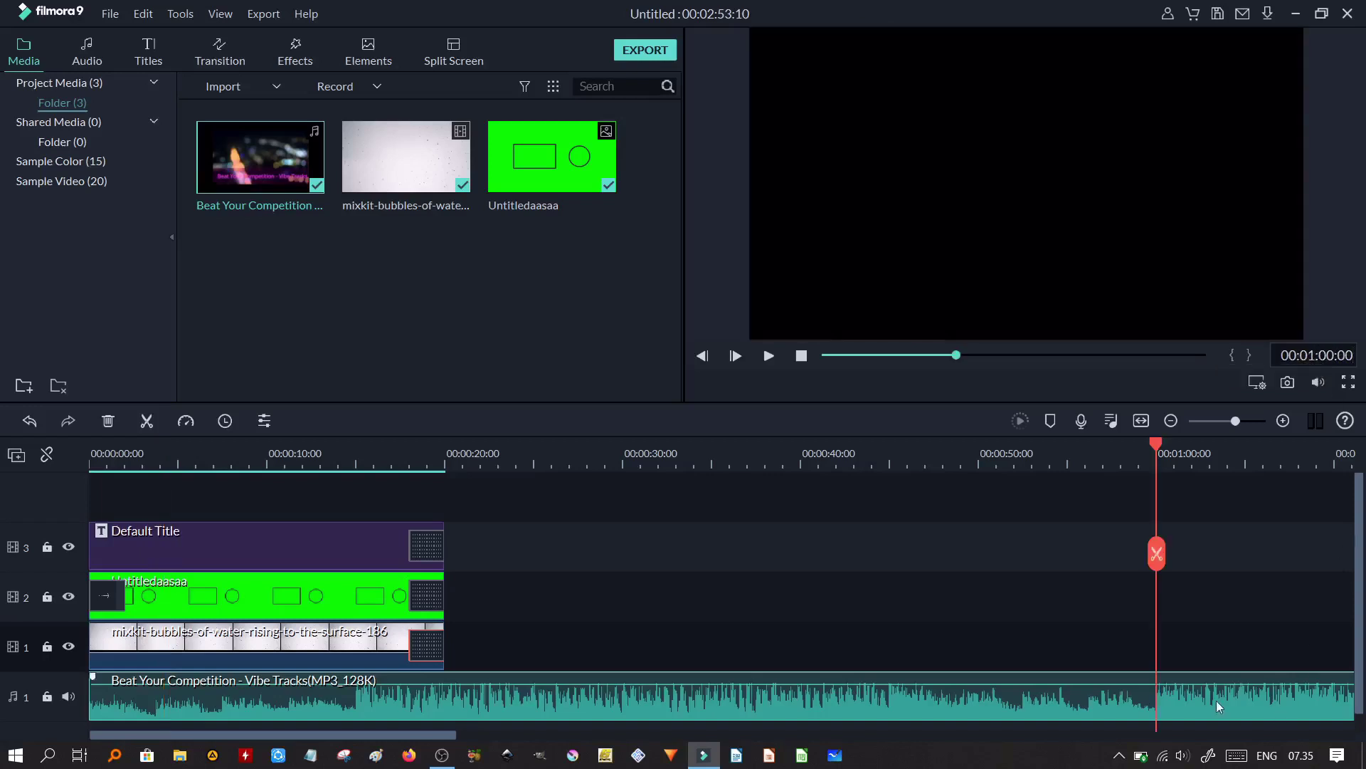
left_click(1157, 554)
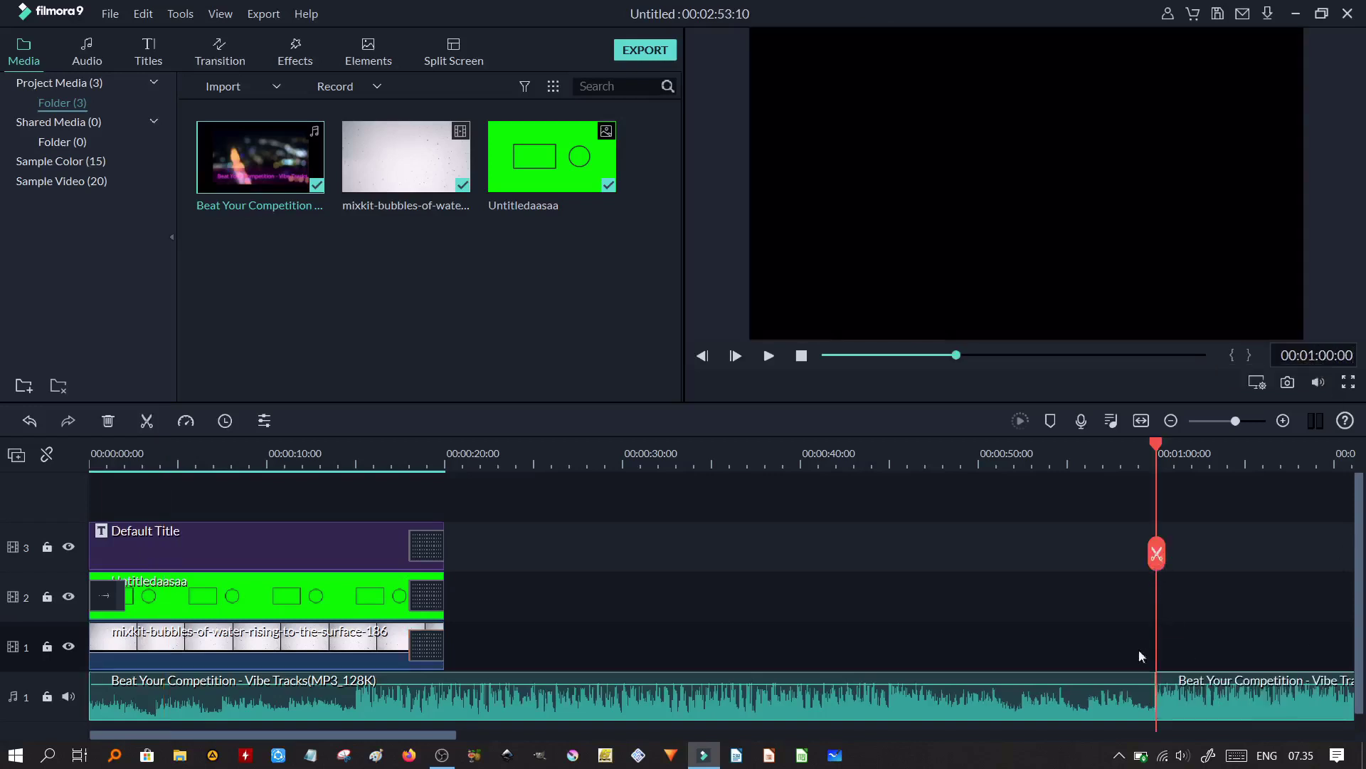
left_click(1129, 690)
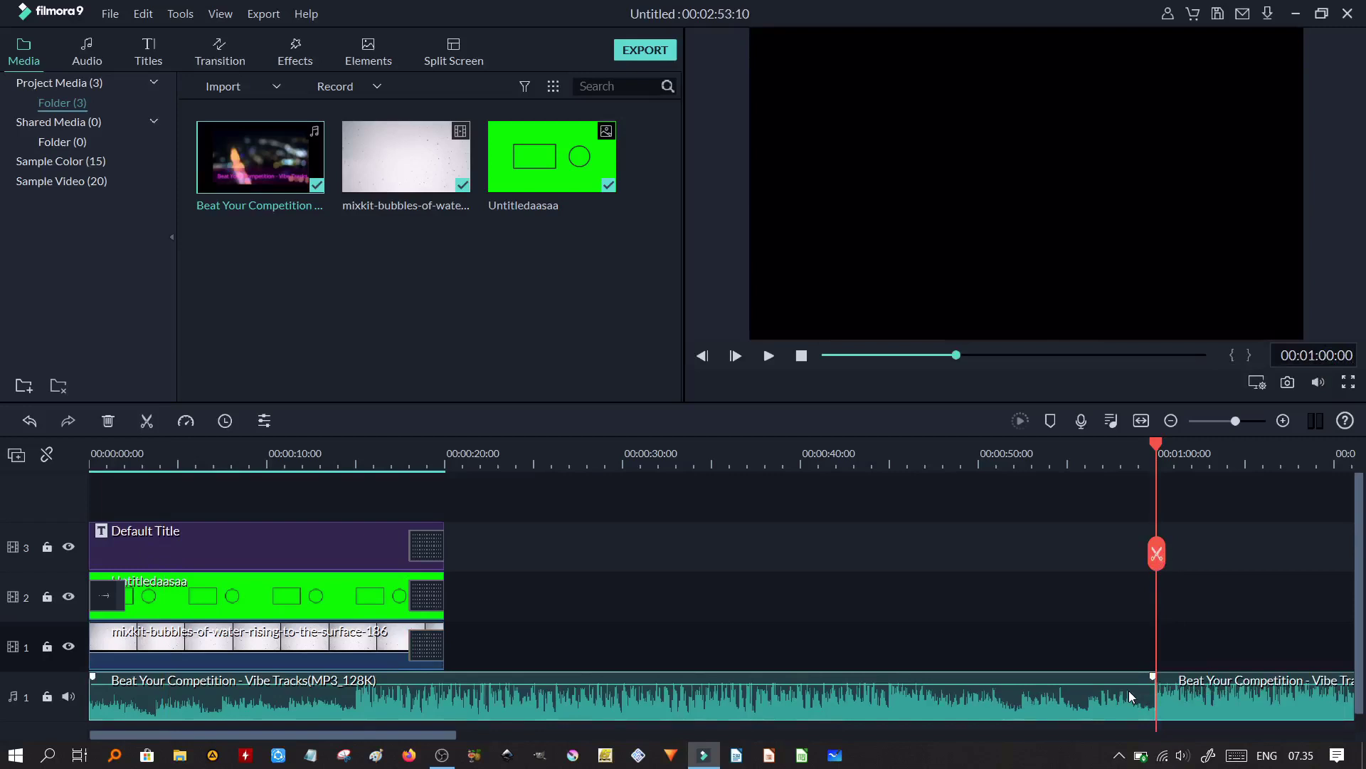
key("Delete")
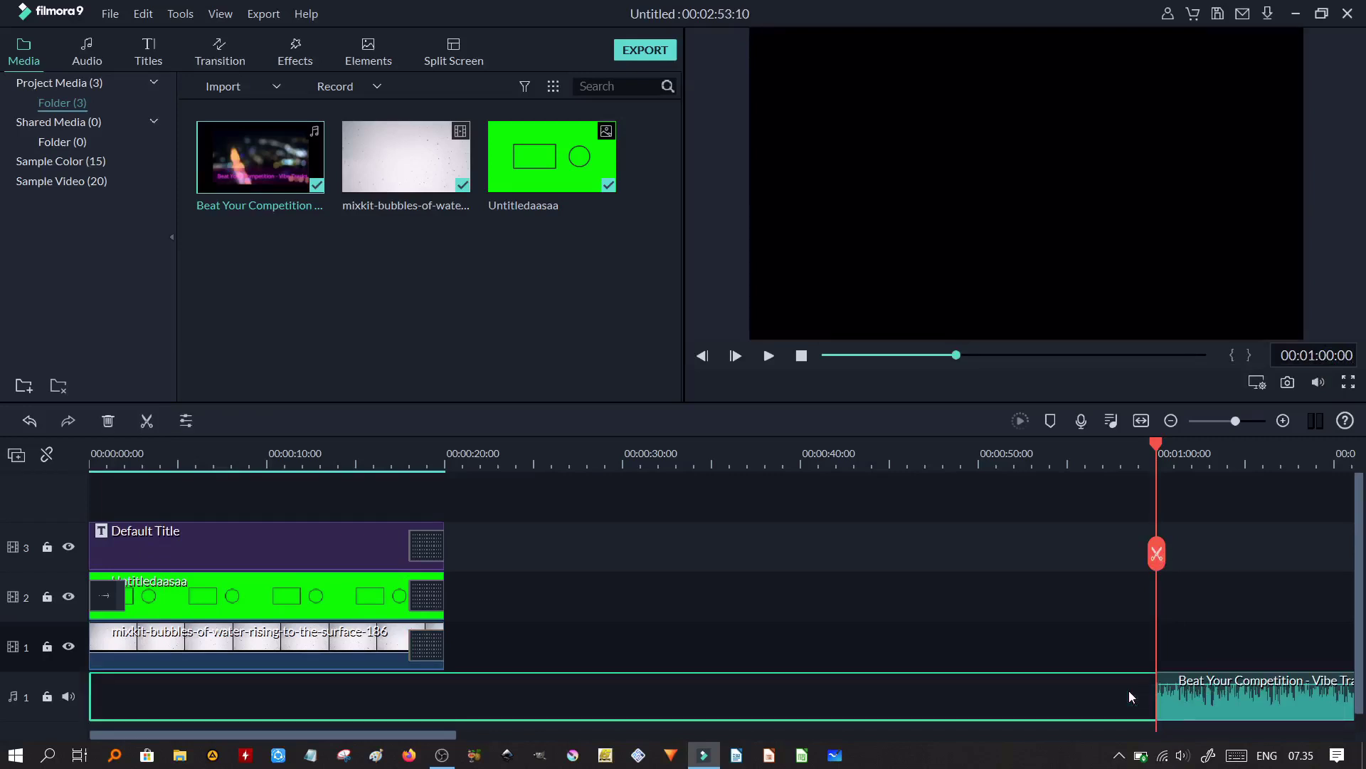
key("Delete")
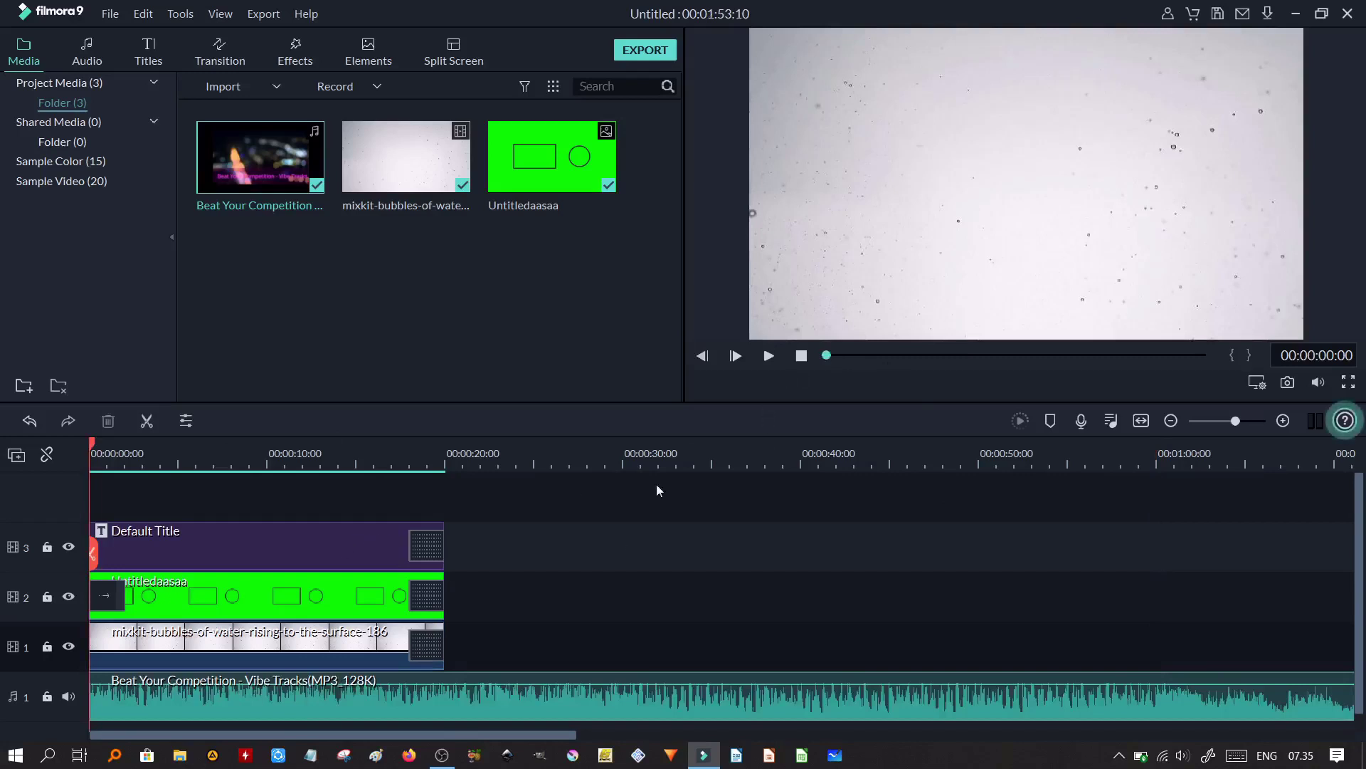
- Play the end screen with its music, and cut off the music after 00:00:20:00
left_click(767, 356)
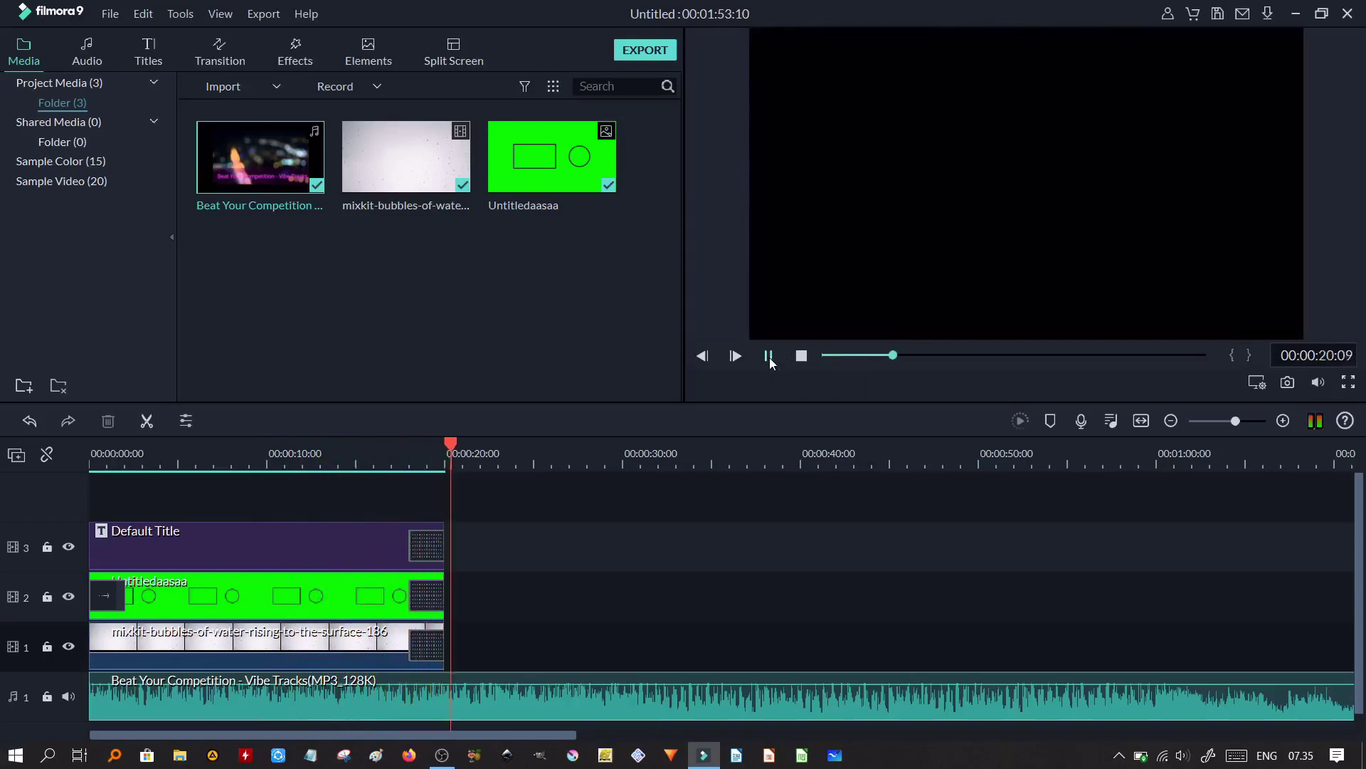
left_click(769, 357)
left_click_drag(453, 448, 447, 448)
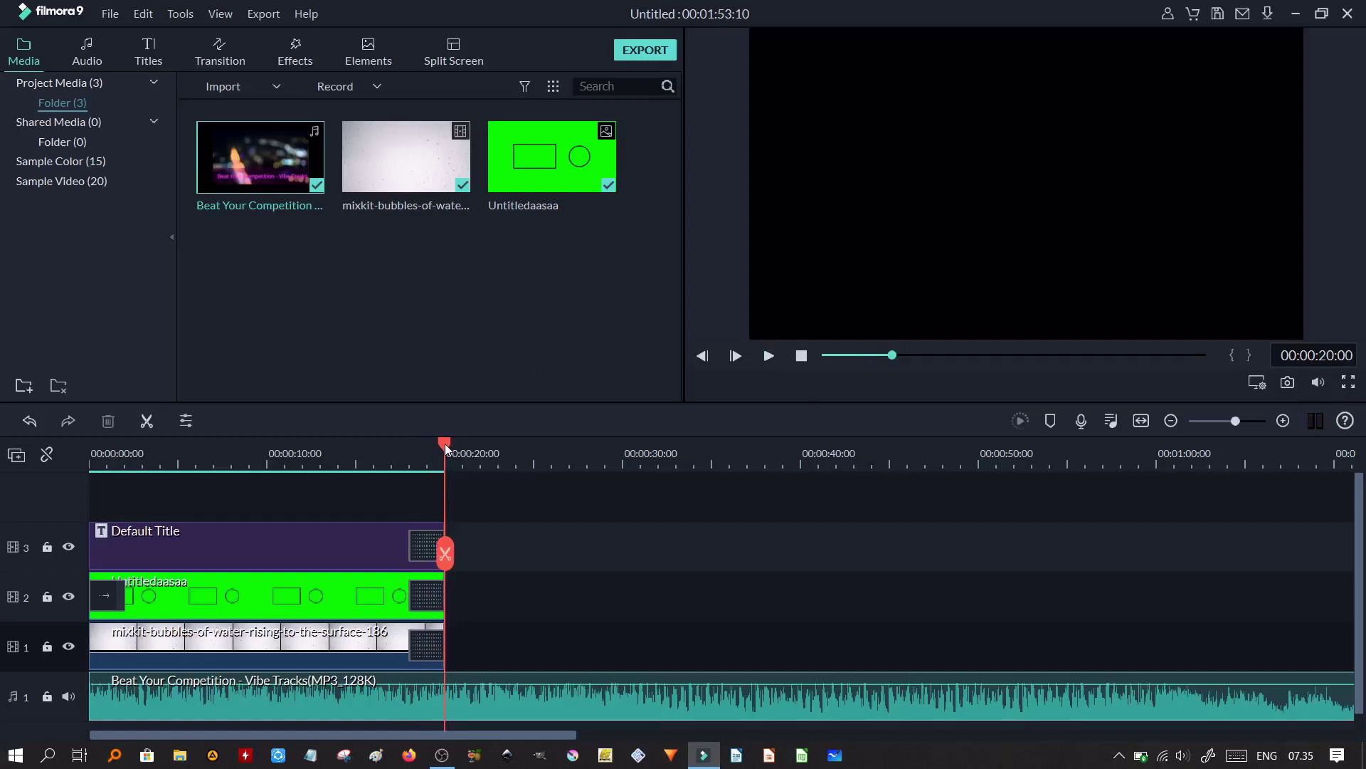
left_click(469, 698)
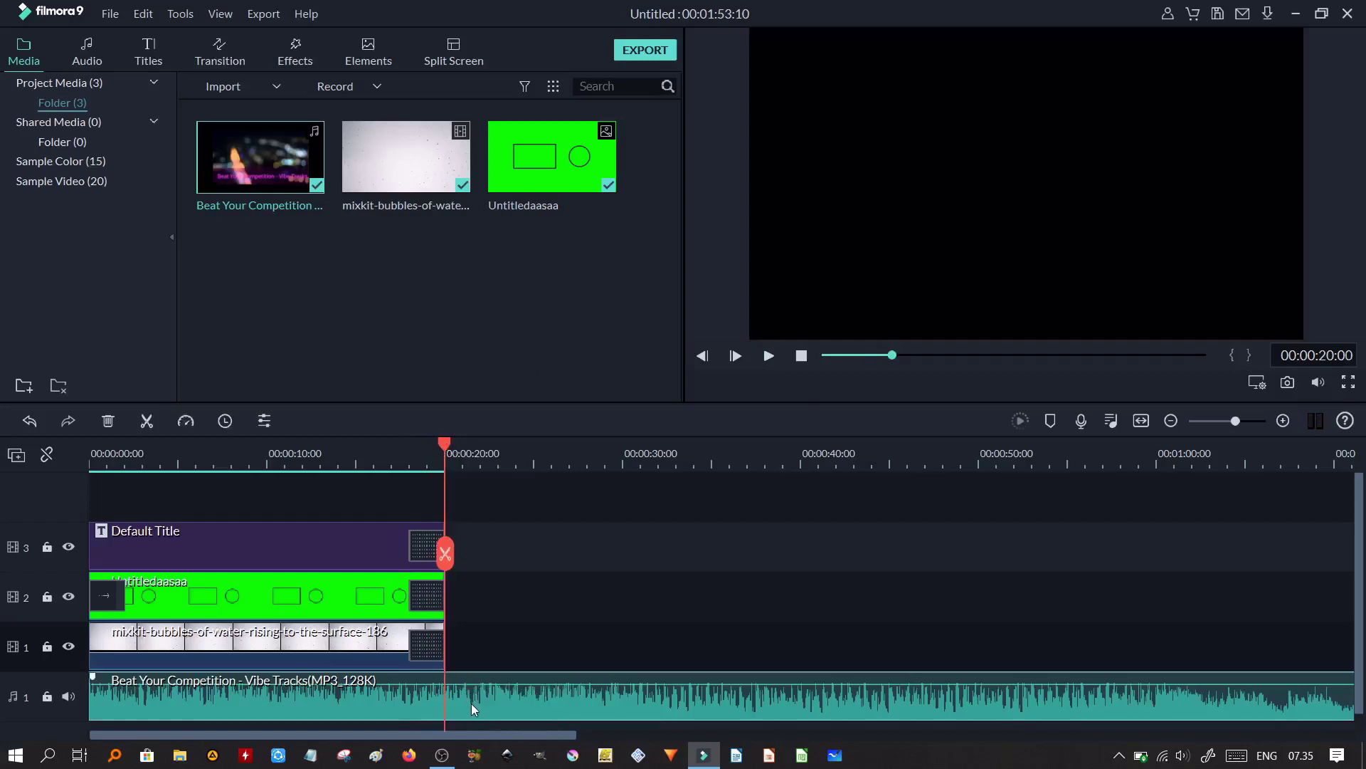
left_click(445, 555)
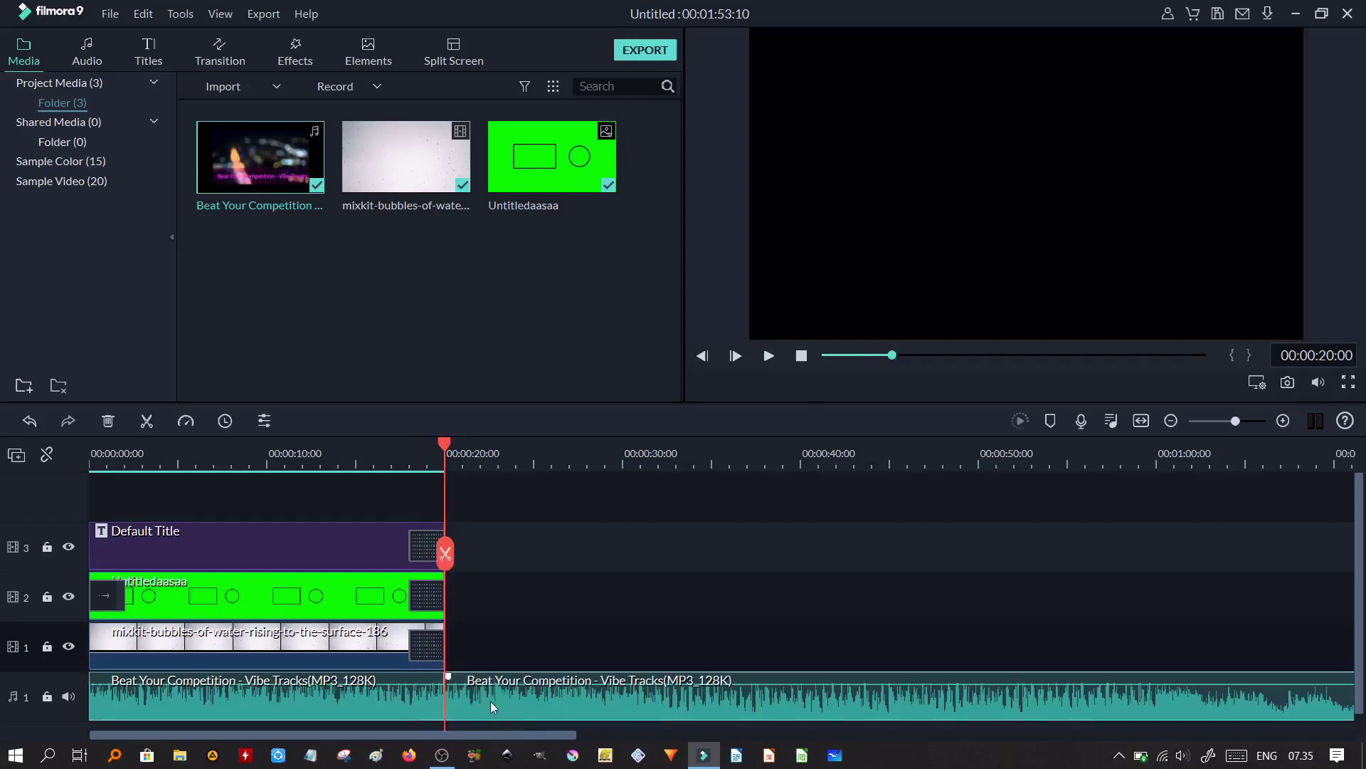
key("Delete")
- Give the trimmed background music clip on audio track 1 a fade-out of 1.00 second
double_click(400, 693)
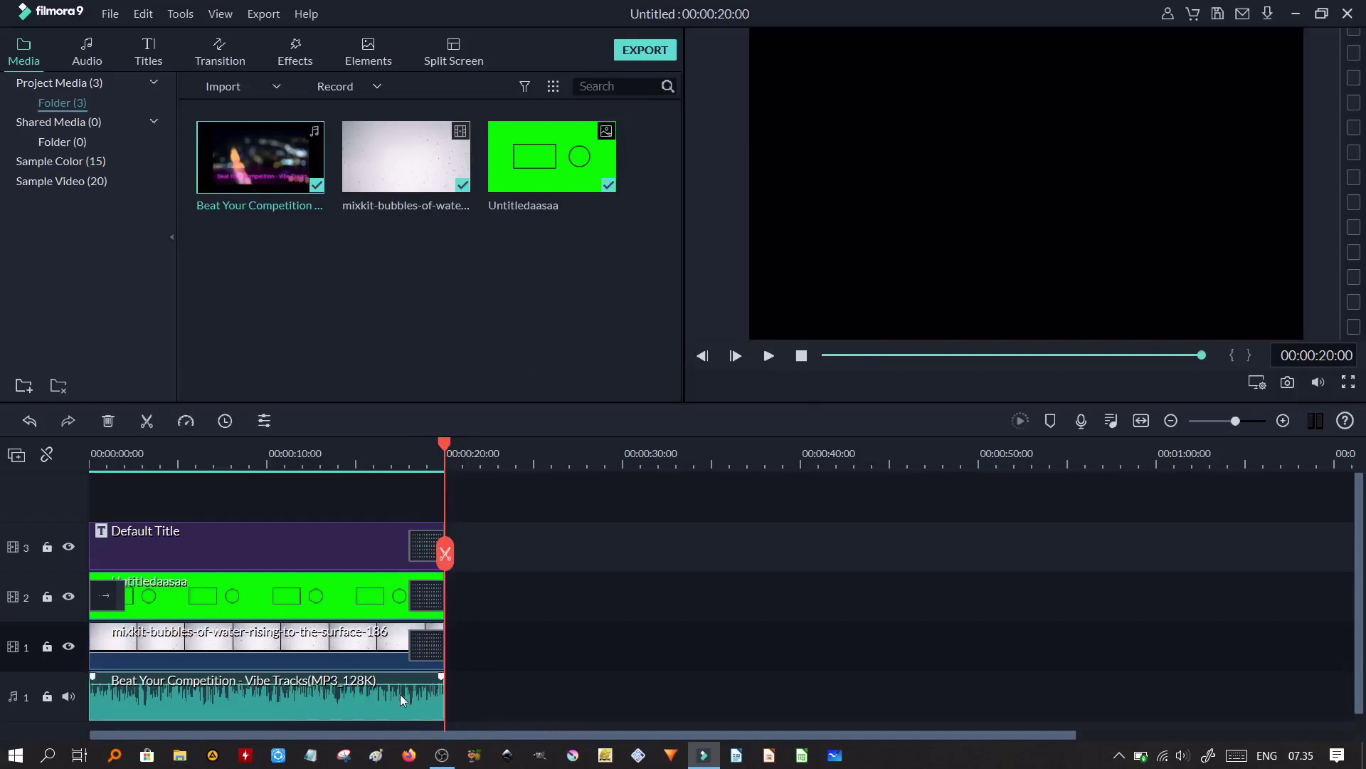
scroll(328, 125, "up", 2)
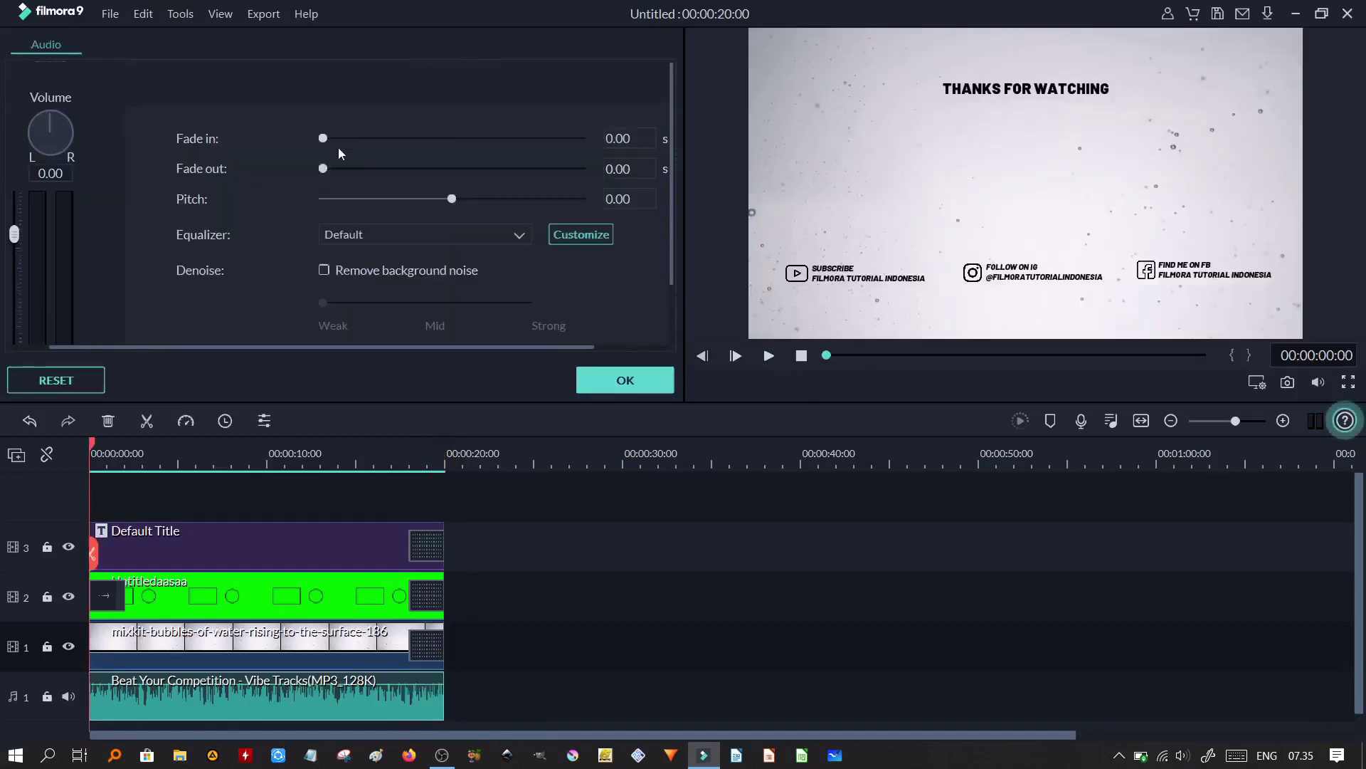
left_click_drag(619, 173, 640, 173)
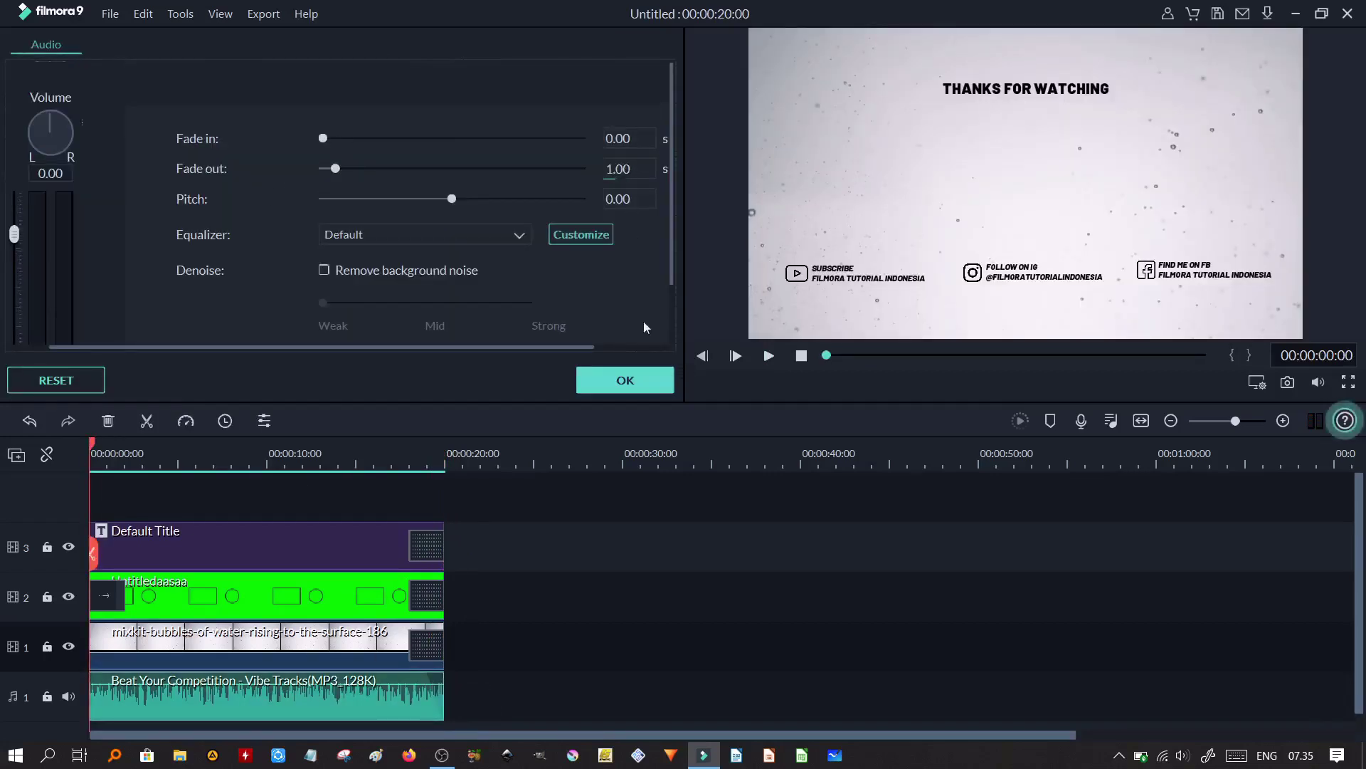
left_click(638, 380)
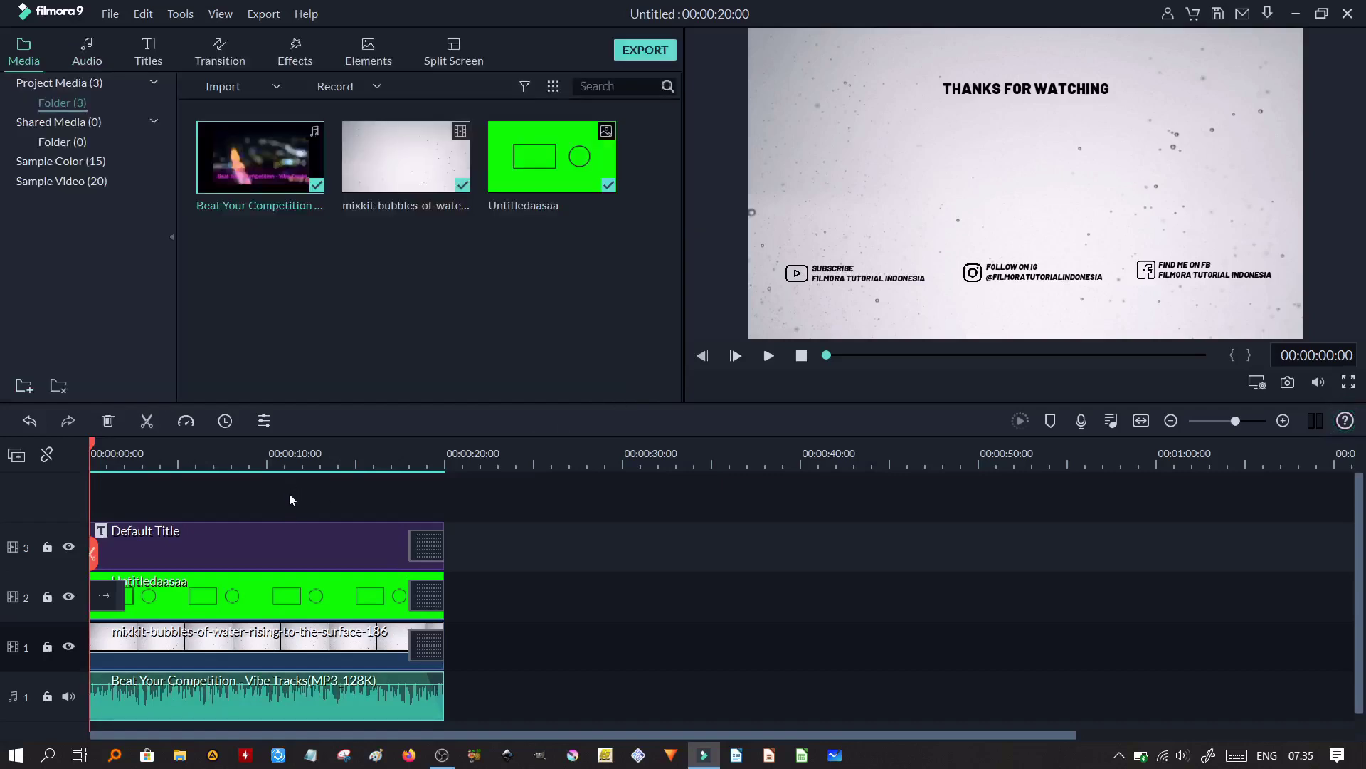
- Play the Default Title clip in the advanced text editor to check its caption and icon animations, and close the editor
double_click(259, 550)
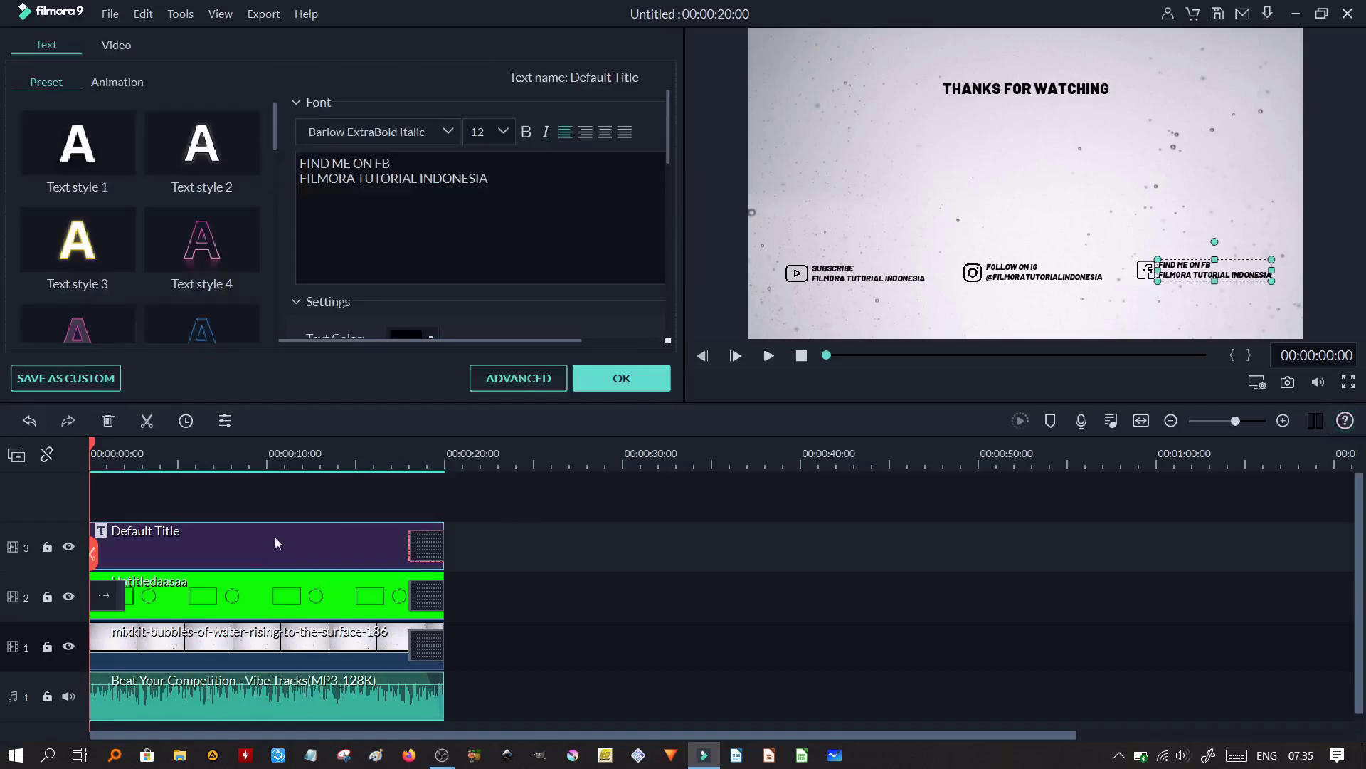
left_click(516, 382)
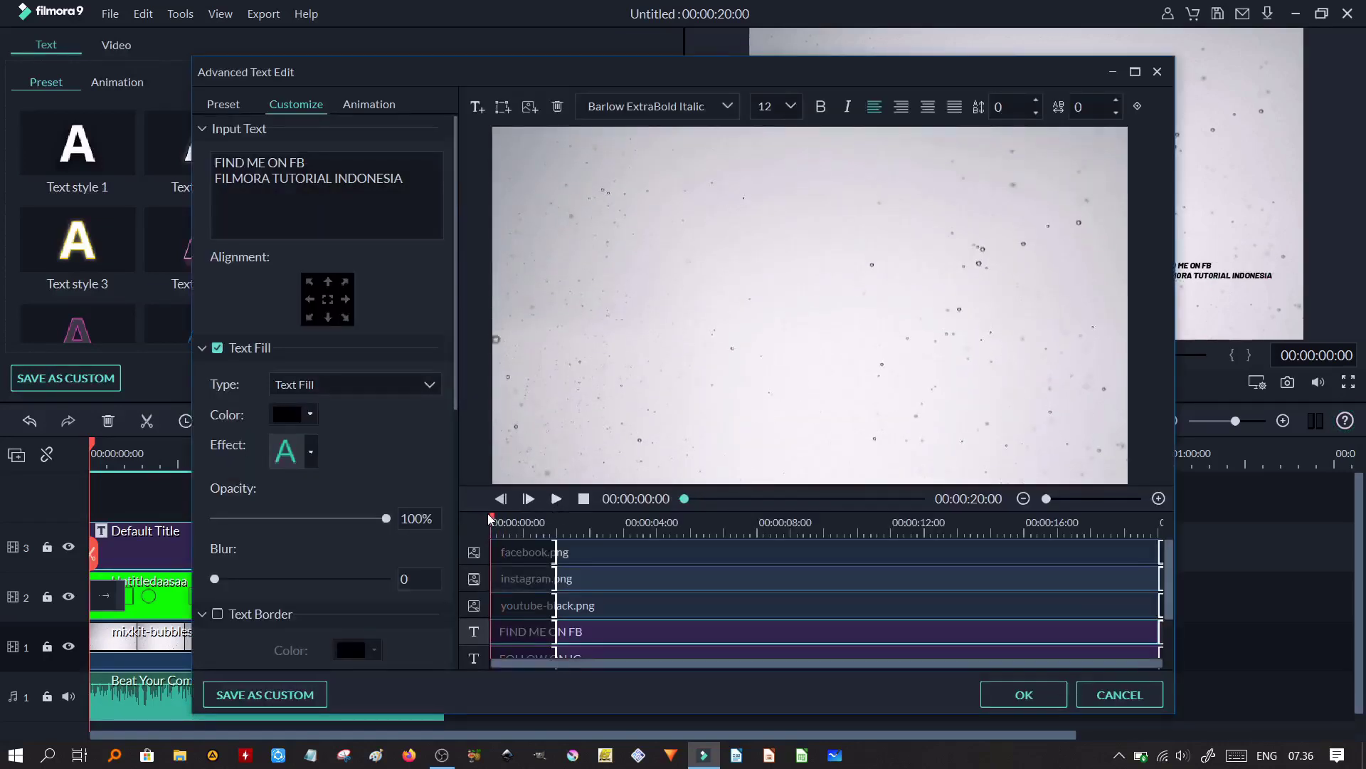
left_click(556, 499)
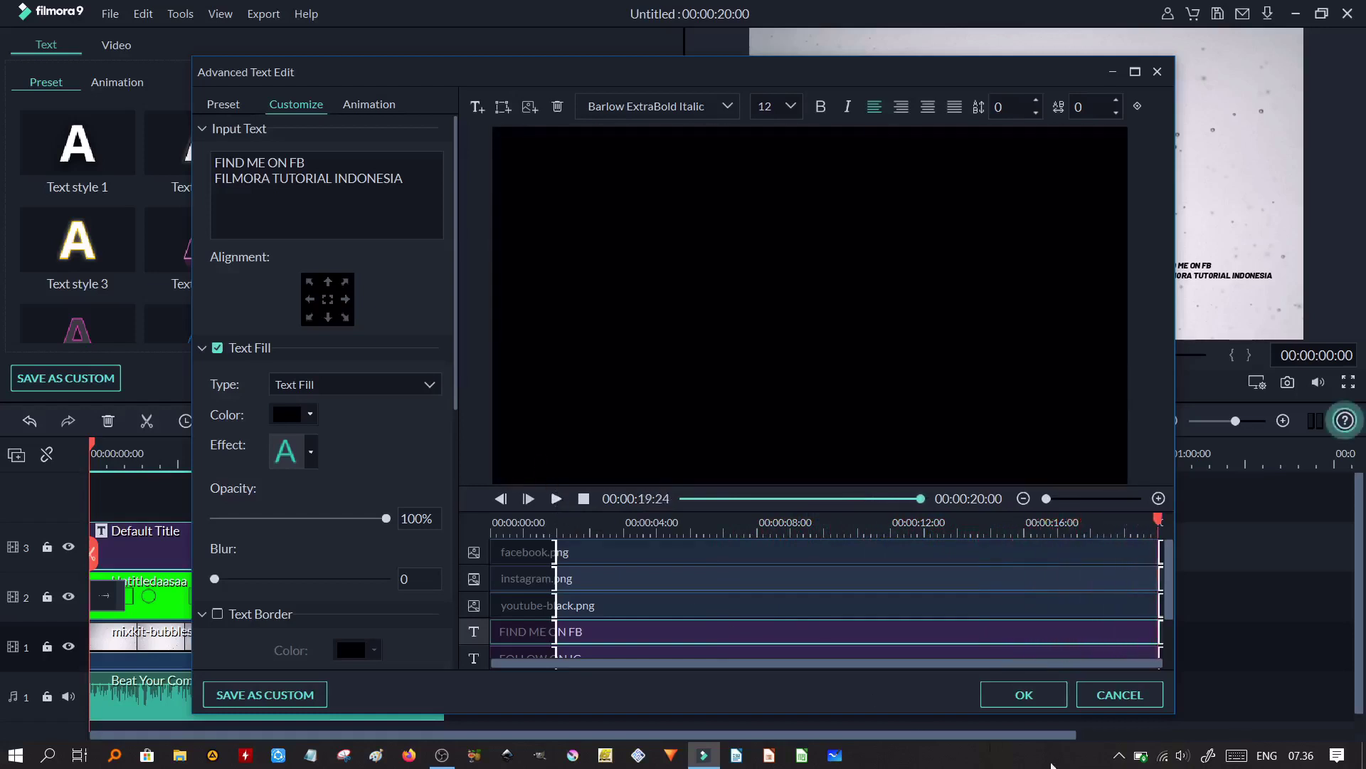
left_click(1040, 695)
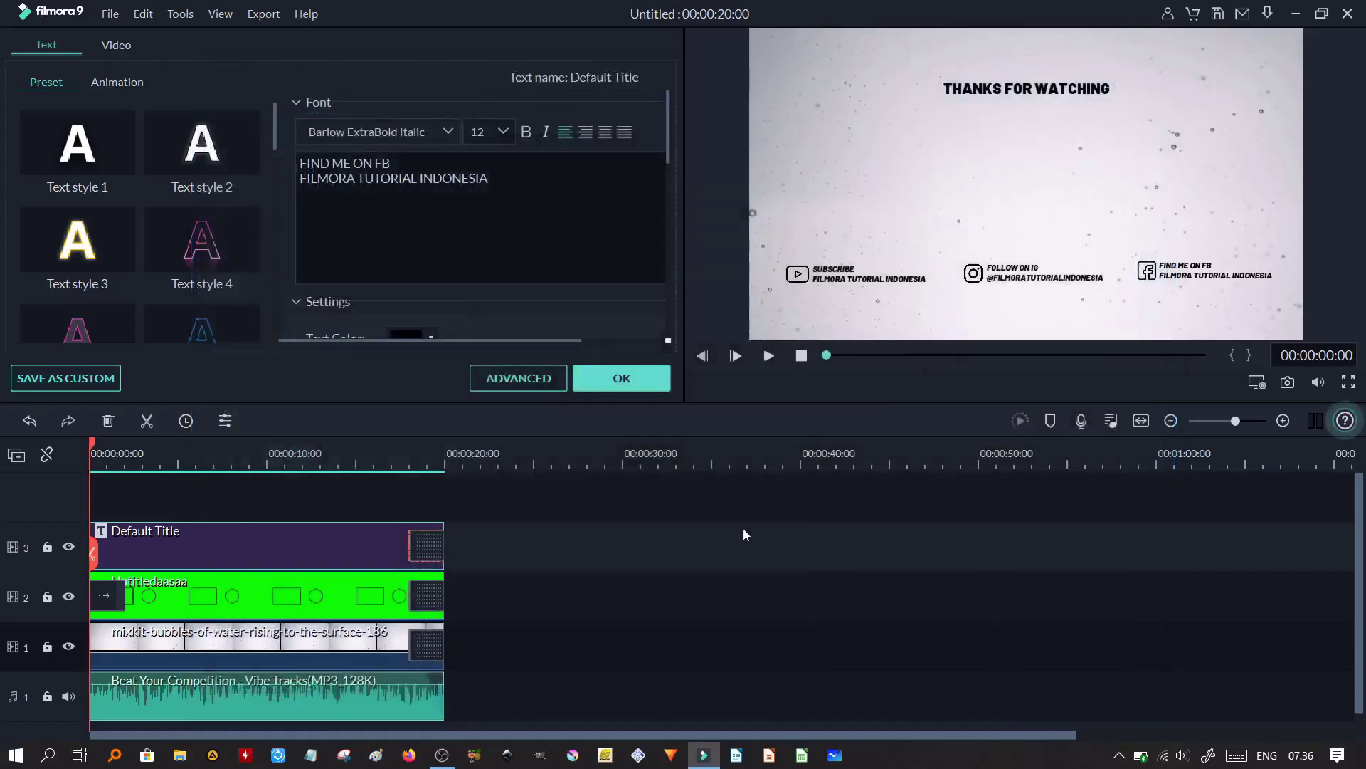
left_click(602, 378)
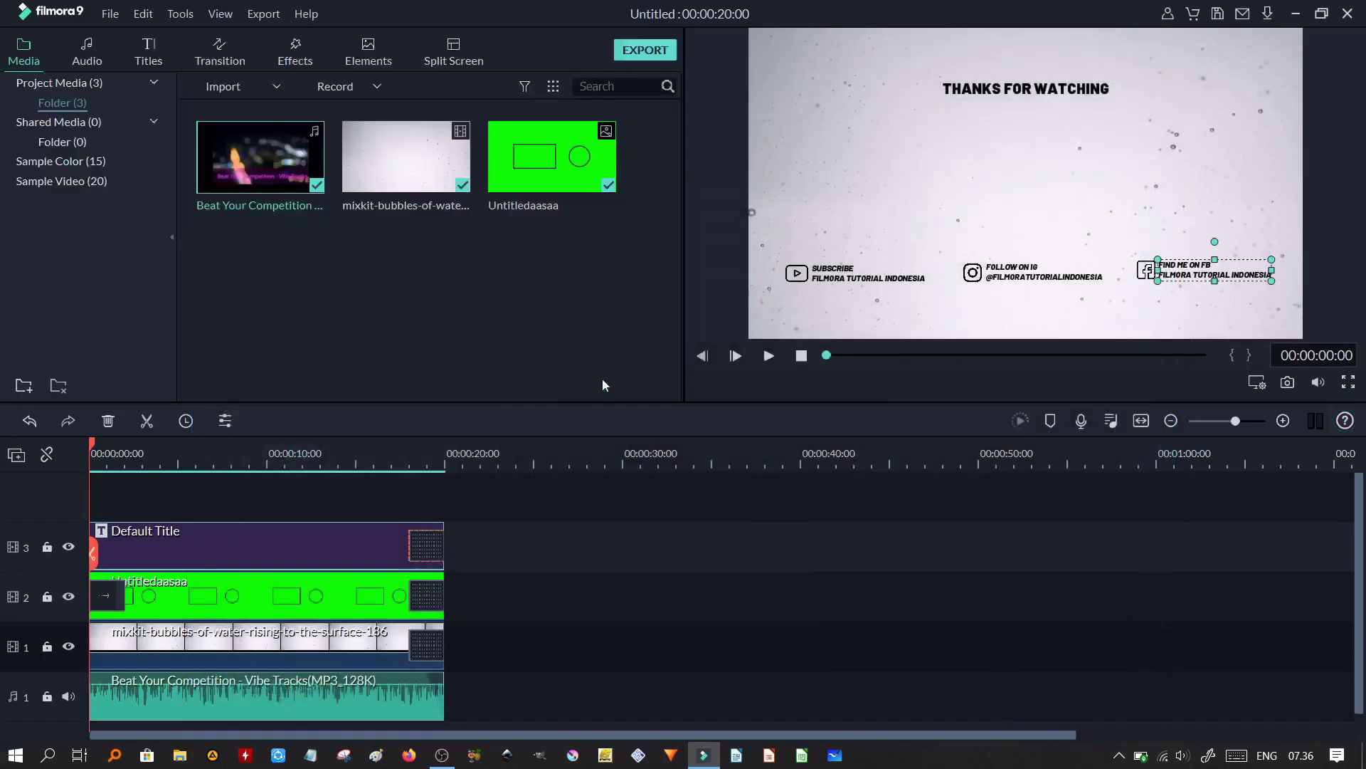